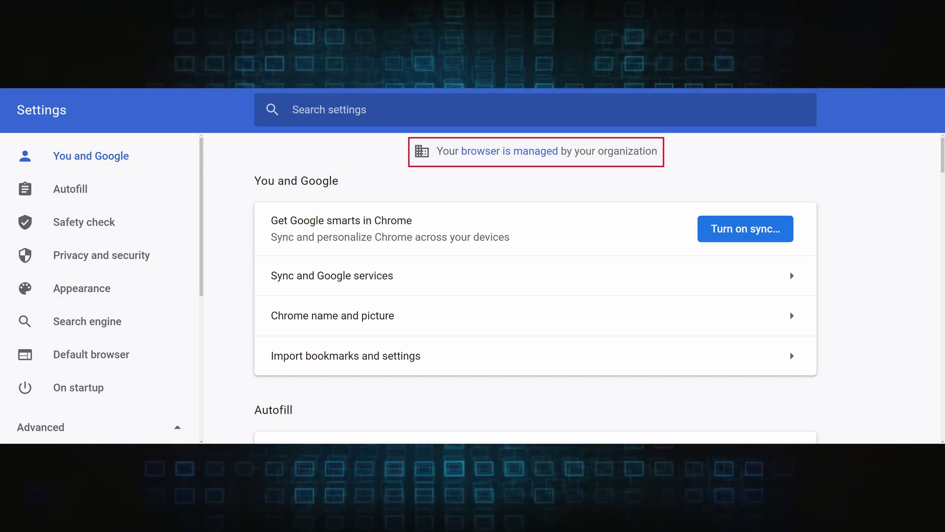
Retry deleting the in-use EXAMPLE_MALWARE_FOLDER, then remove the chrome policy template and close the list.
{"action": "key", "text": "Delete"}
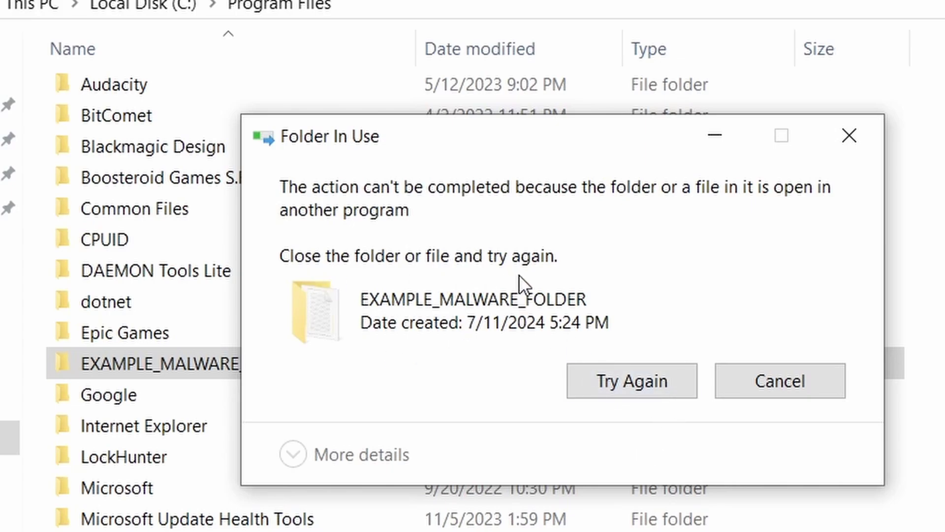
{"action": "left_click", "coordinate": [621, 386]}
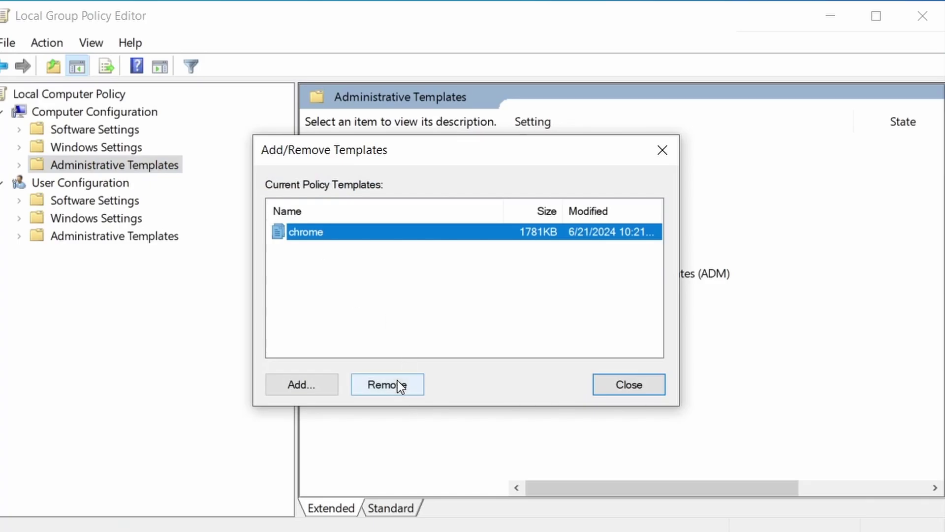
{"action": "left_click", "coordinate": [399, 385]}
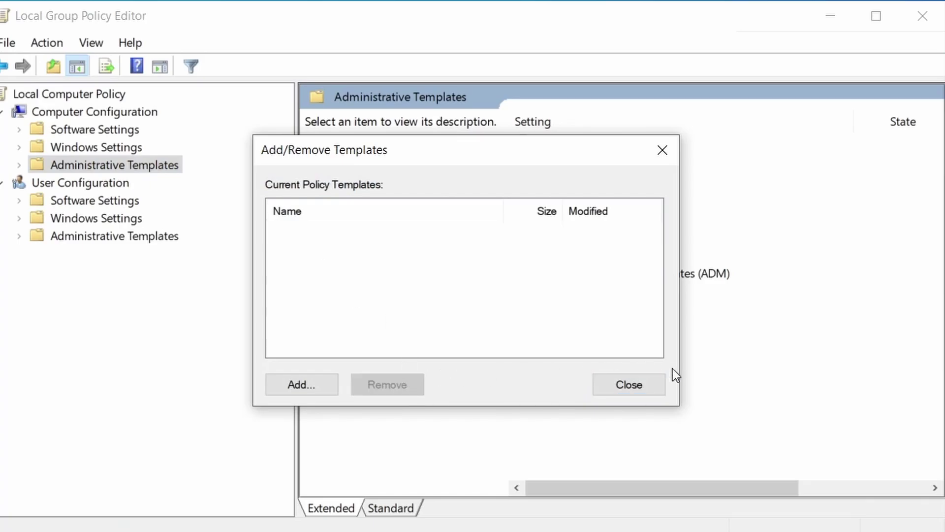
{"action": "left_click", "coordinate": [639, 383]}
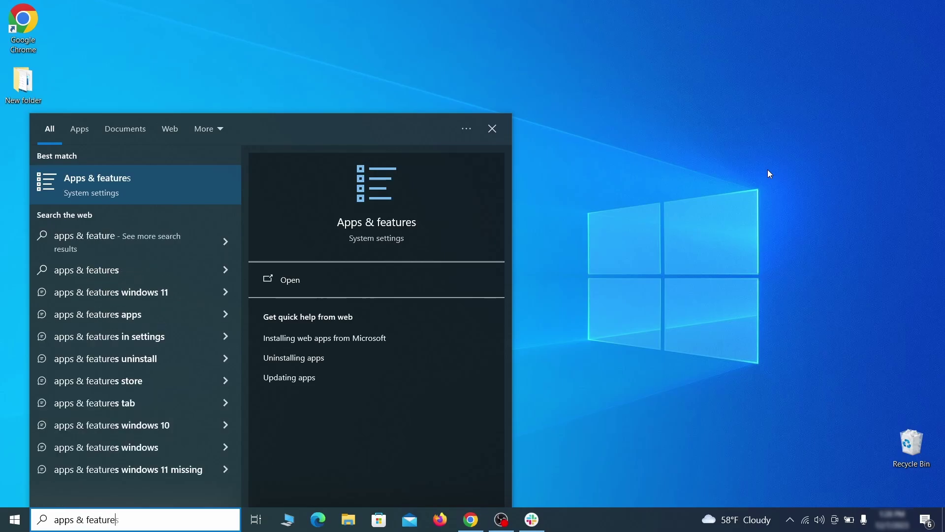
In Apps & features, sort installed apps by install date and expand Example Malware App.
{"action": "key", "text": "Return"}
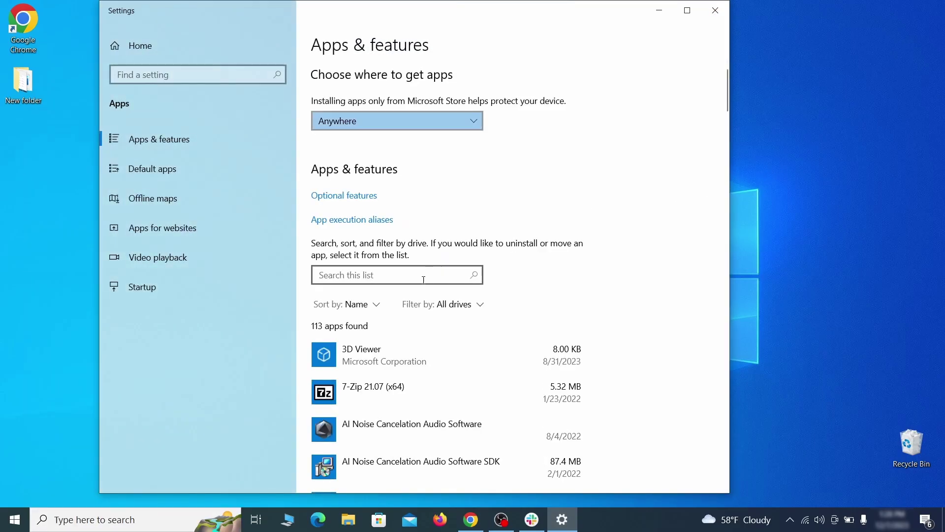
{"action": "left_click", "coordinate": [366, 305]}
{"action": "left_click", "coordinate": [363, 372]}
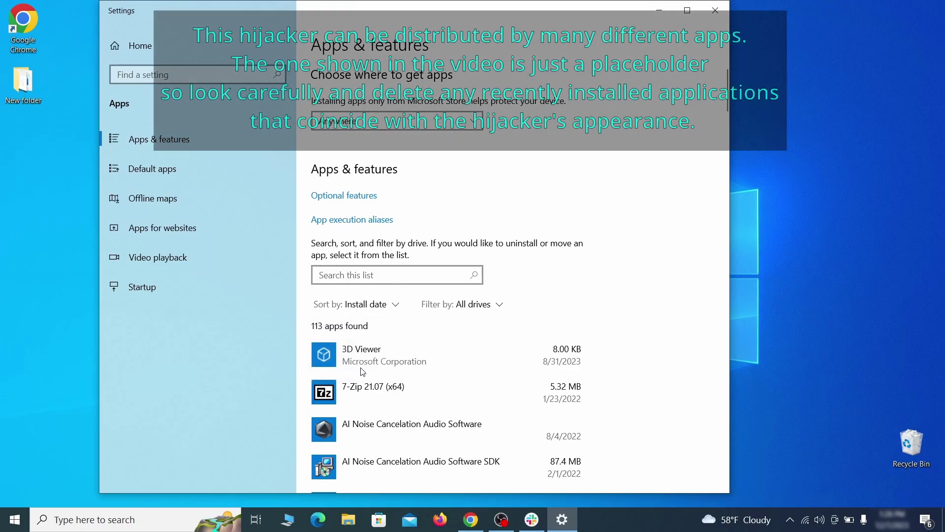
{"action": "scroll", "coordinate": [506, 329], "scroll_direction": "down", "scroll_amount": 2}
{"action": "left_click", "coordinate": [482, 353]}
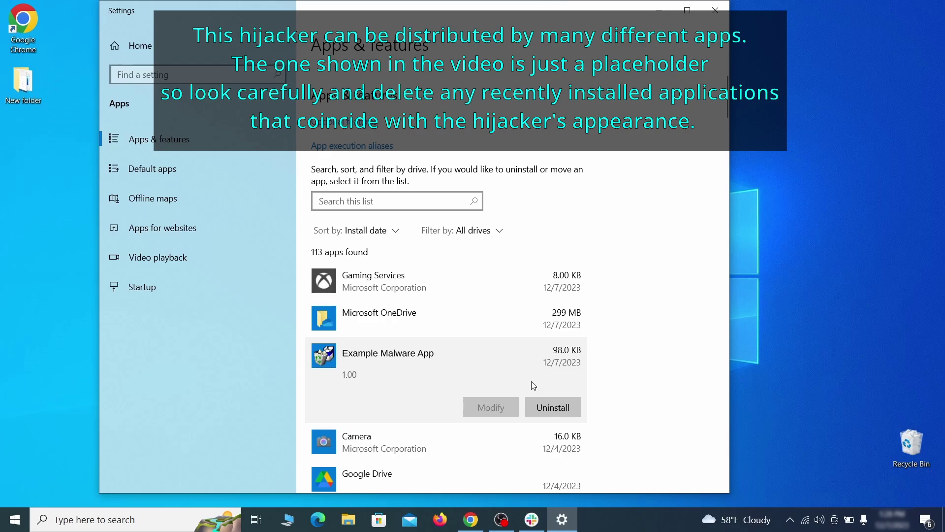
Uninstall Example Malware App, confirming removal and finishing the wizard.
{"action": "left_click", "coordinate": [564, 404]}
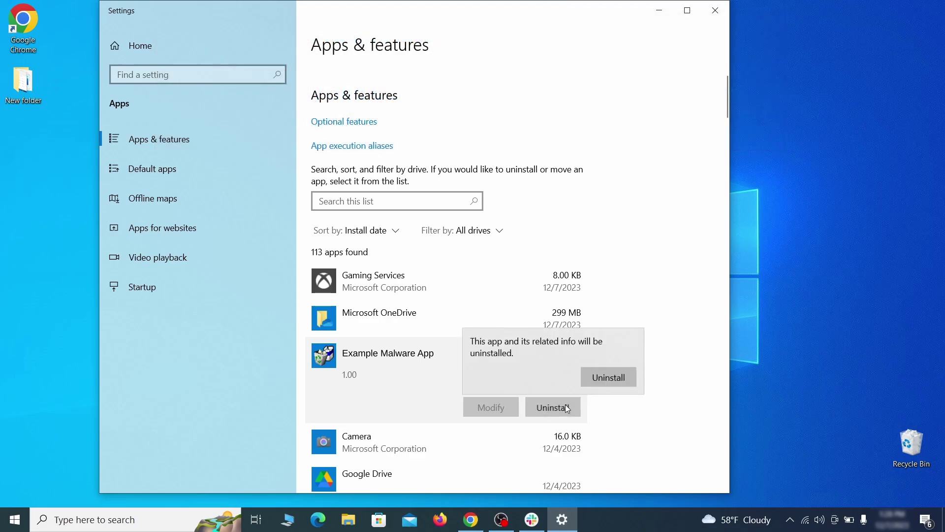
{"action": "left_click", "coordinate": [627, 377]}
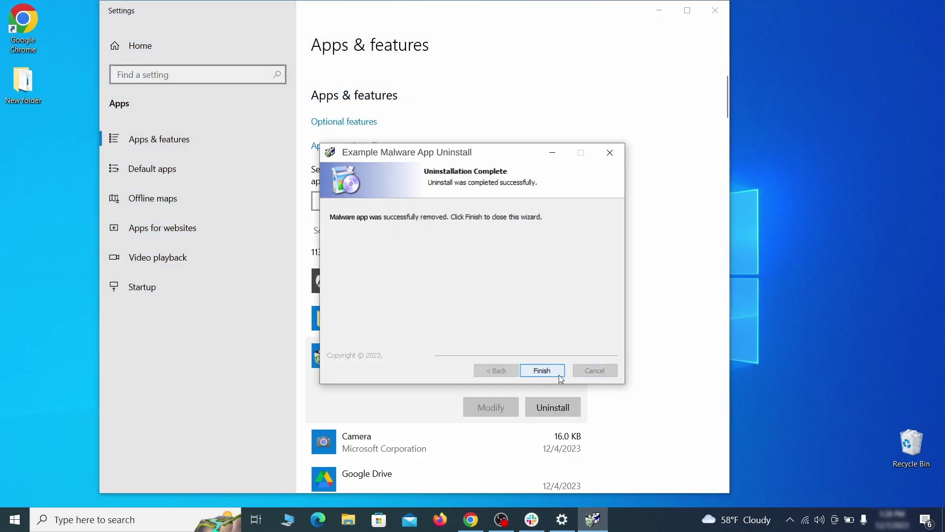
{"action": "left_click", "coordinate": [559, 374]}
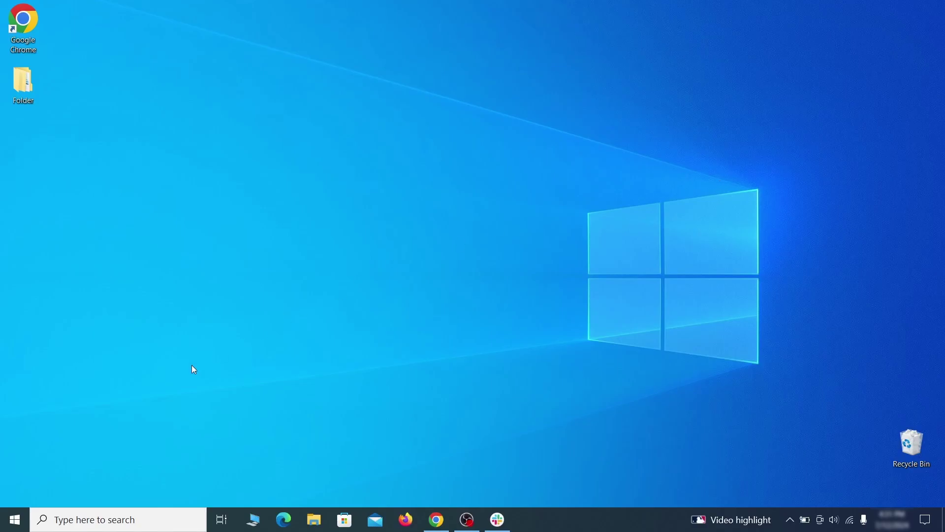
In File Explorer Options View settings, choose 'Show hidden files, folders, and drives' and save.
{"action": "left_click", "coordinate": [19, 517]}
{"action": "type", "text": "fo"}
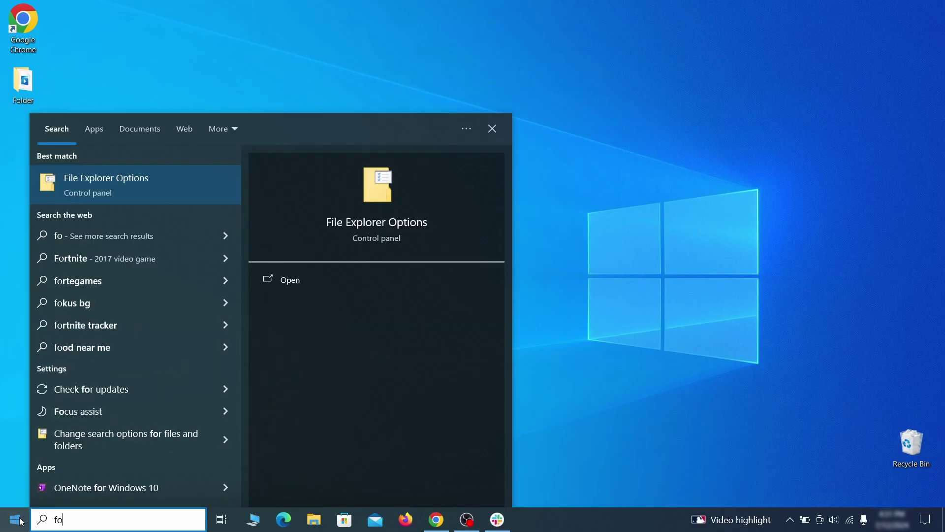
{"action": "type", "text": "lder options"}
{"action": "key", "text": "Return"}
{"action": "left_click", "coordinate": [184, 121]}
{"action": "left_click", "coordinate": [178, 281]}
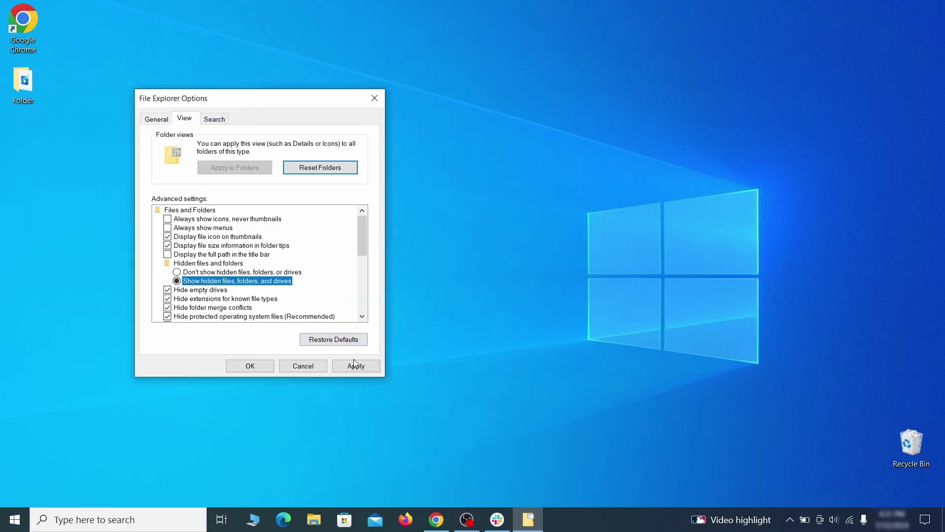
{"action": "left_click", "coordinate": [250, 366]}
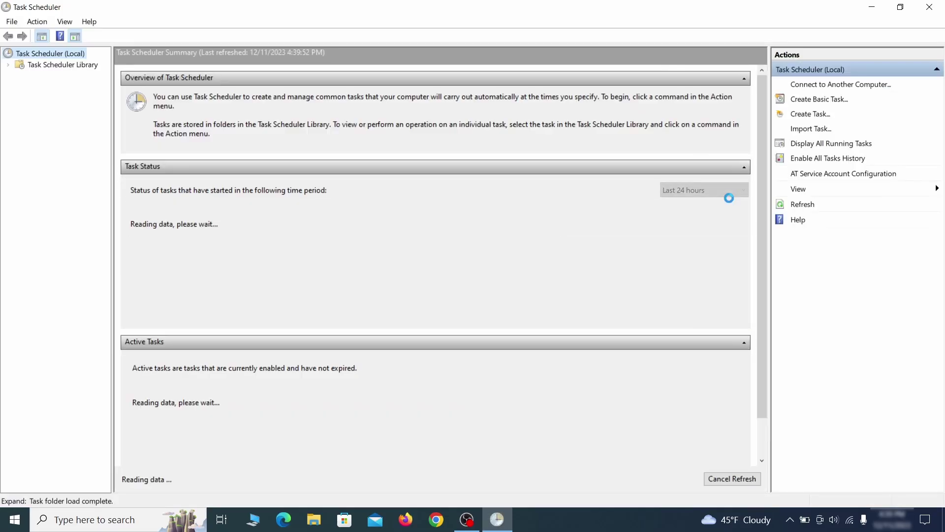
Review the Example Malware App task's Triggers and Actions in its Properties.
{"action": "left_click", "coordinate": [62, 66]}
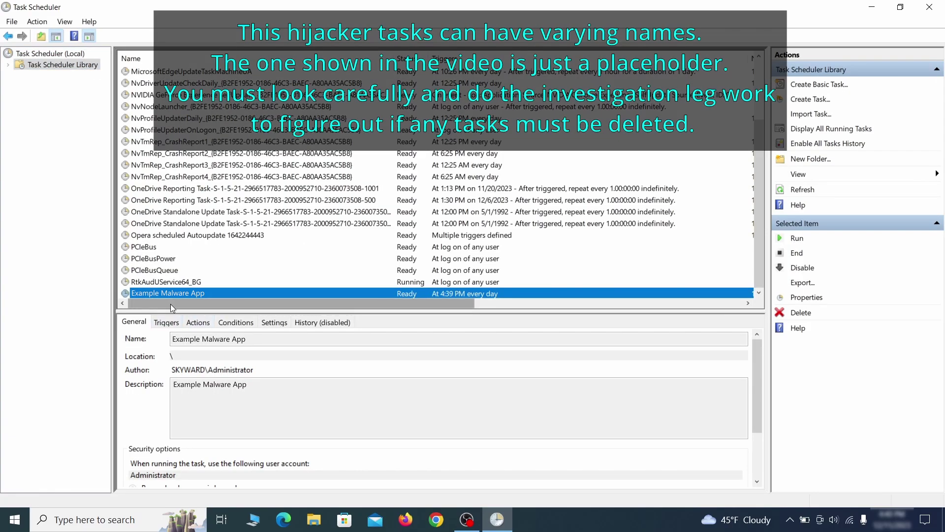
{"action": "right_click", "coordinate": [271, 294]}
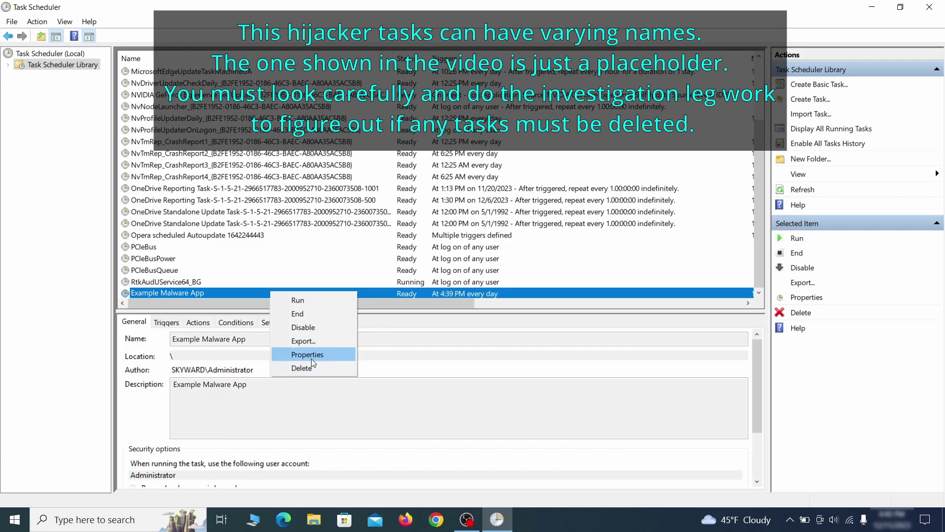
{"action": "left_click", "coordinate": [310, 358]}
{"action": "left_click", "coordinate": [107, 81]}
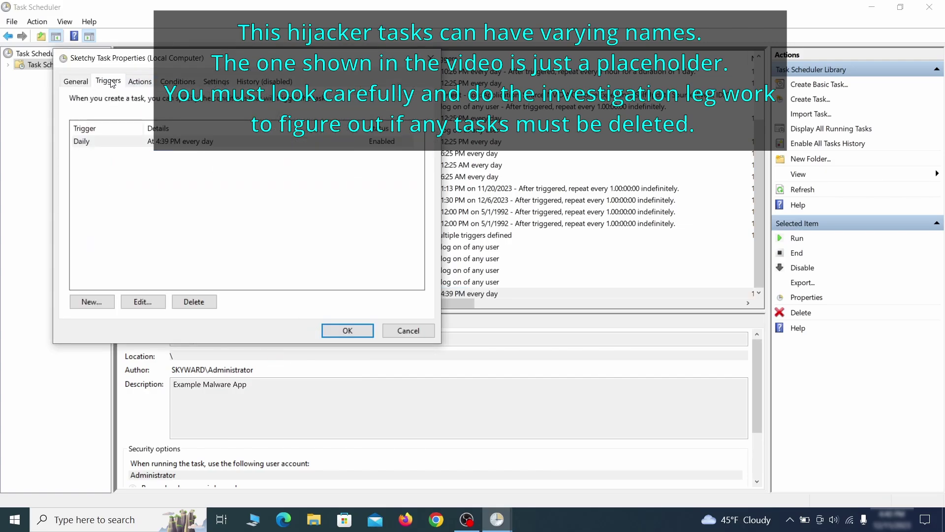
{"action": "left_click", "coordinate": [139, 81]}
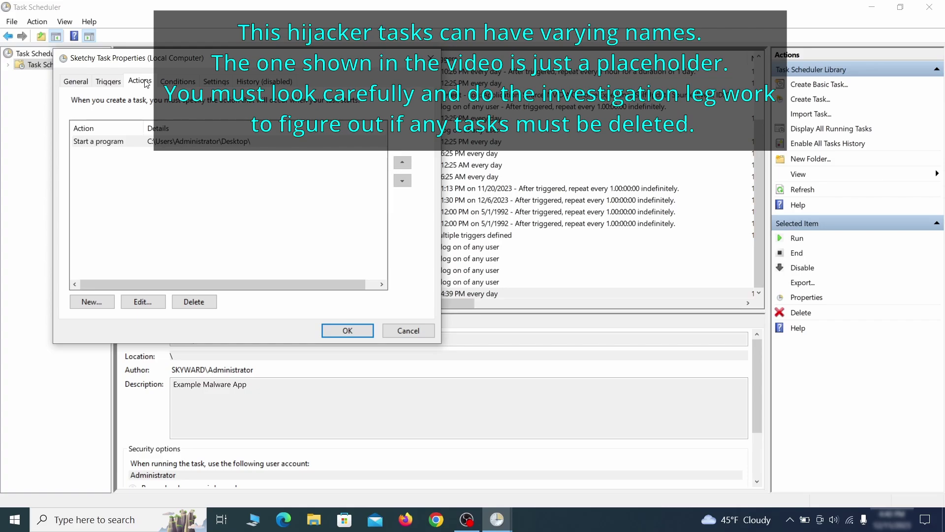
Delete the Example Malware App scheduled task from the library.
{"action": "right_click", "coordinate": [303, 292]}
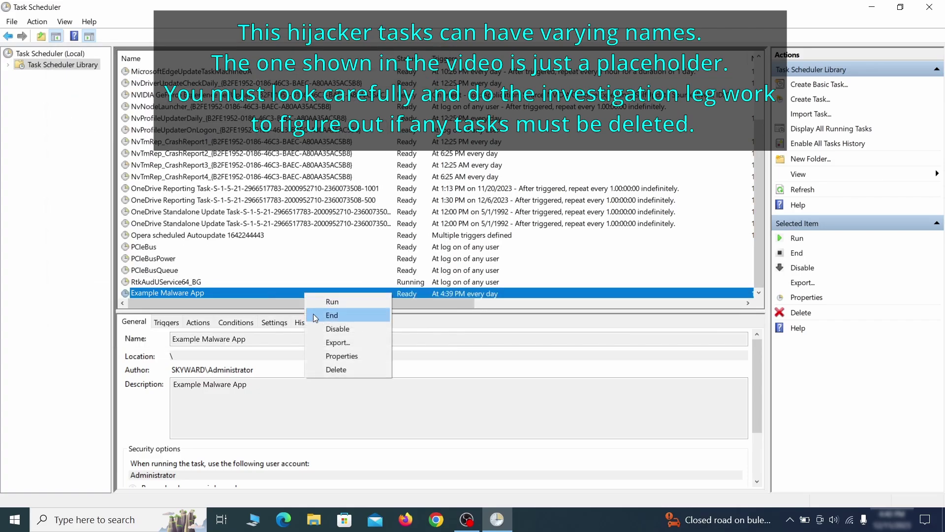
{"action": "left_click", "coordinate": [336, 368]}
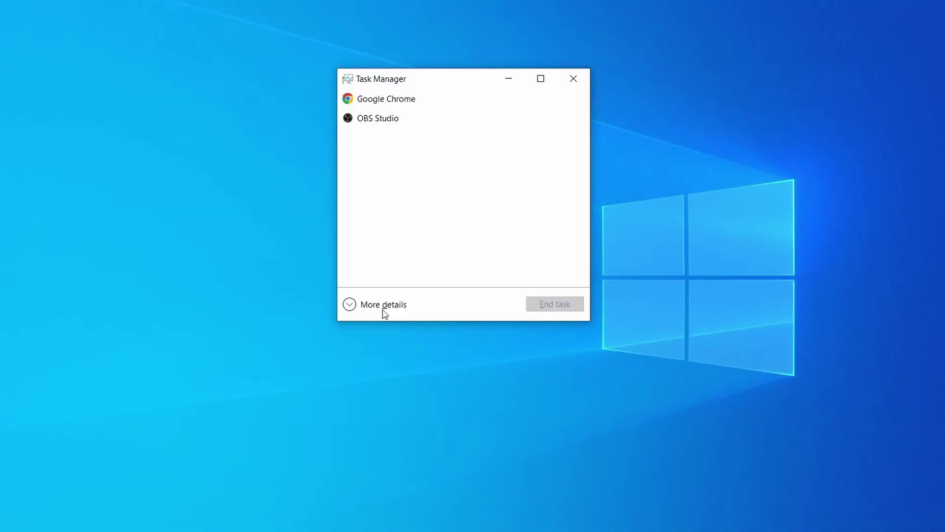
Sort detailed processes by memory, open Example Malware Process's file location and delete its three files.
{"action": "left_click", "coordinate": [350, 307]}
{"action": "left_click", "coordinate": [463, 112]}
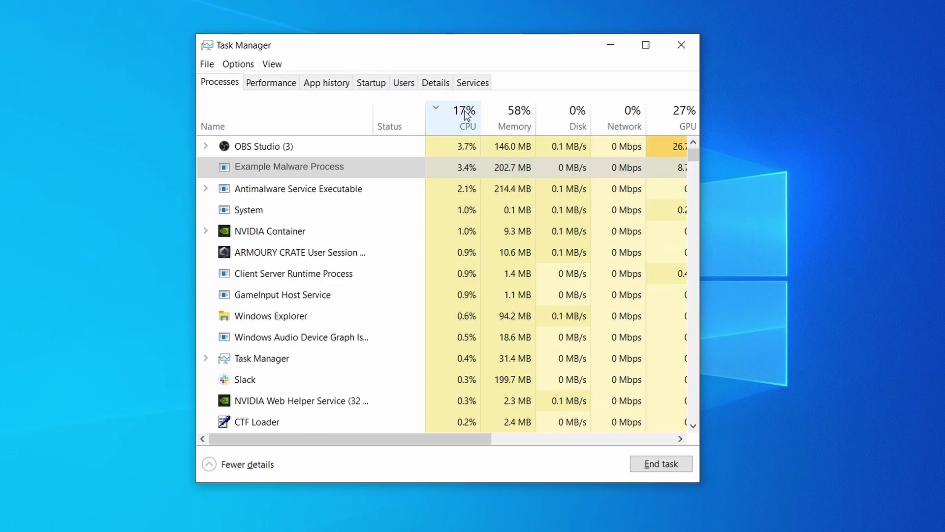
{"action": "left_click", "coordinate": [514, 116]}
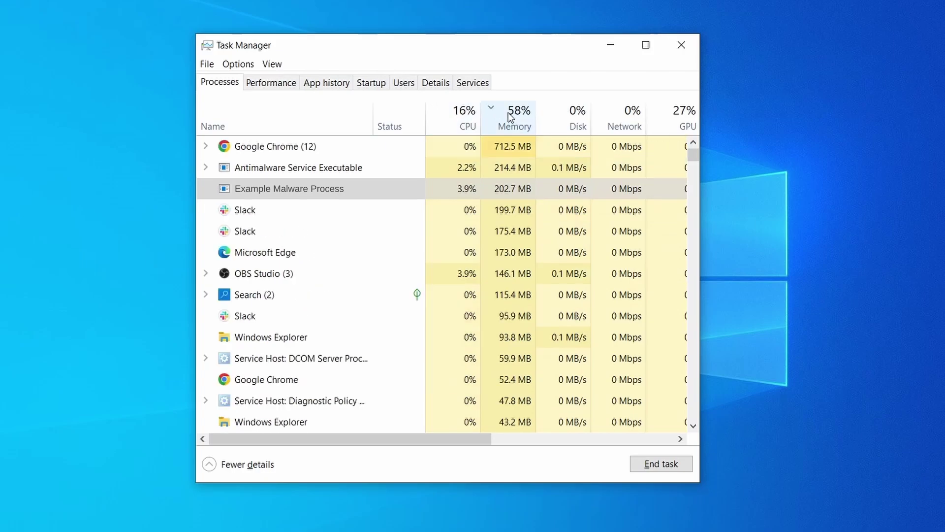
{"action": "right_click", "coordinate": [452, 189]}
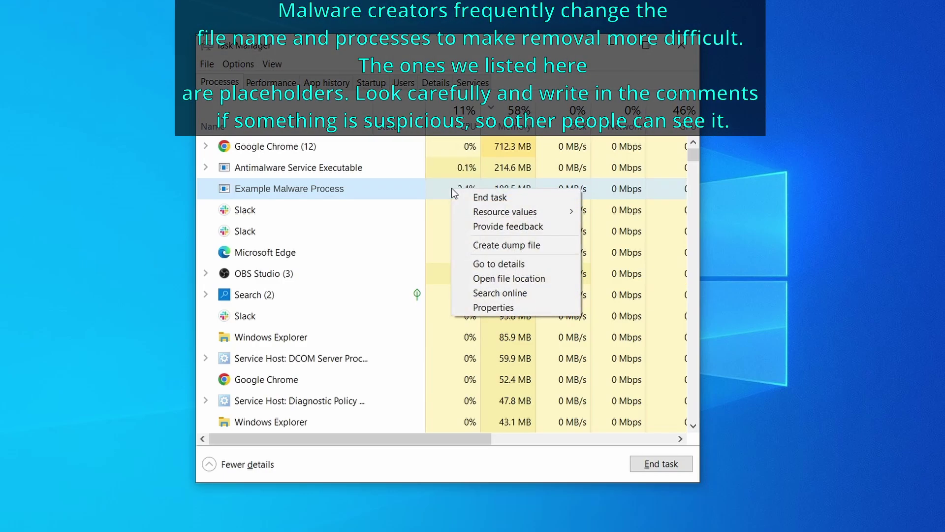
{"action": "left_click", "coordinate": [511, 280]}
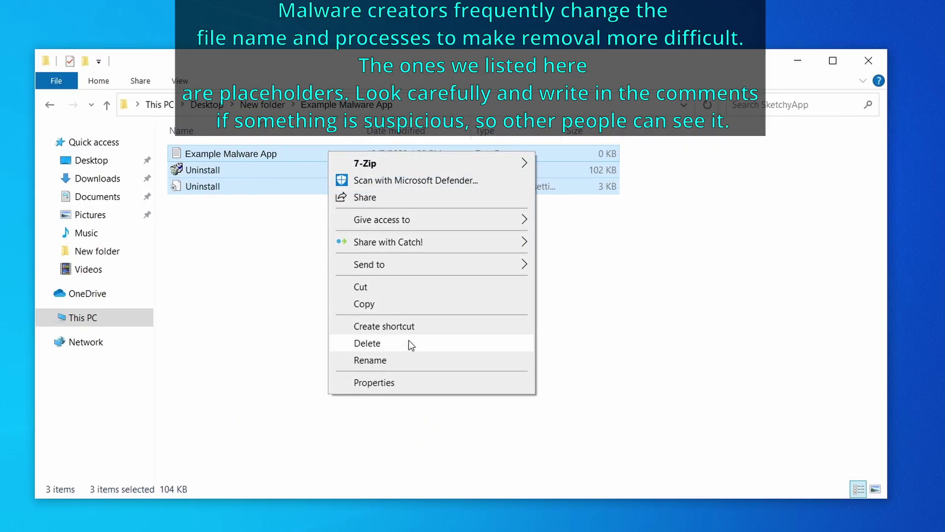
{"action": "left_click", "coordinate": [408, 344]}
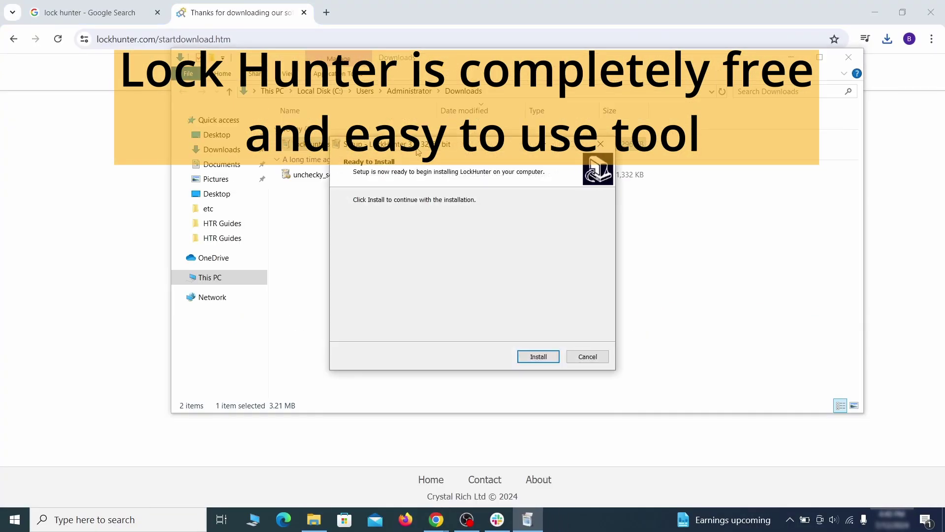
Install LockHunter and use Delete It! to remove the locked EXAMPLE_MALWARE_FOLDER.
{"action": "left_click", "coordinate": [537, 357]}
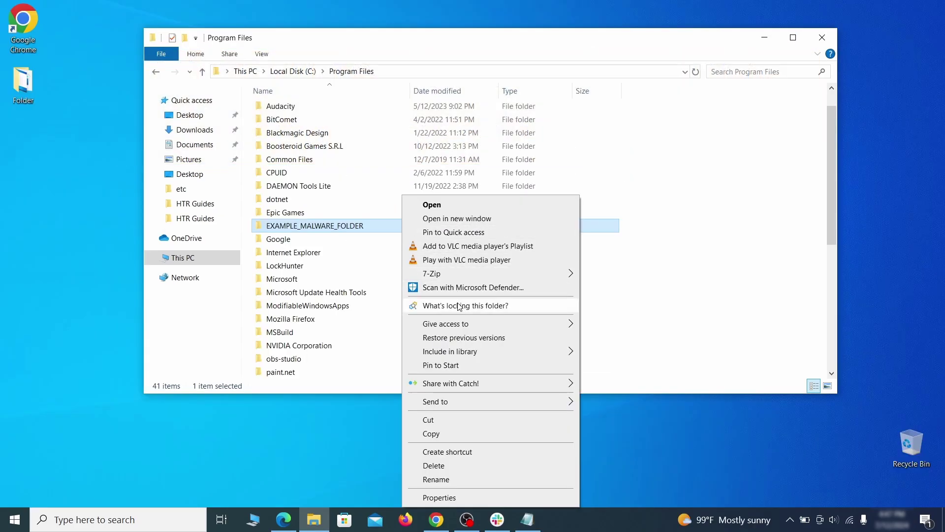
{"action": "left_click", "coordinate": [458, 307]}
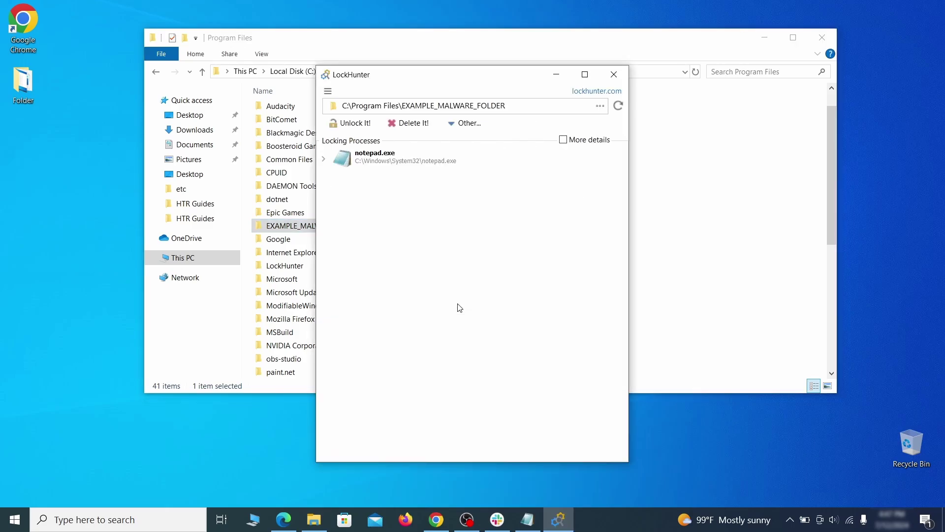
{"action": "left_click", "coordinate": [421, 127]}
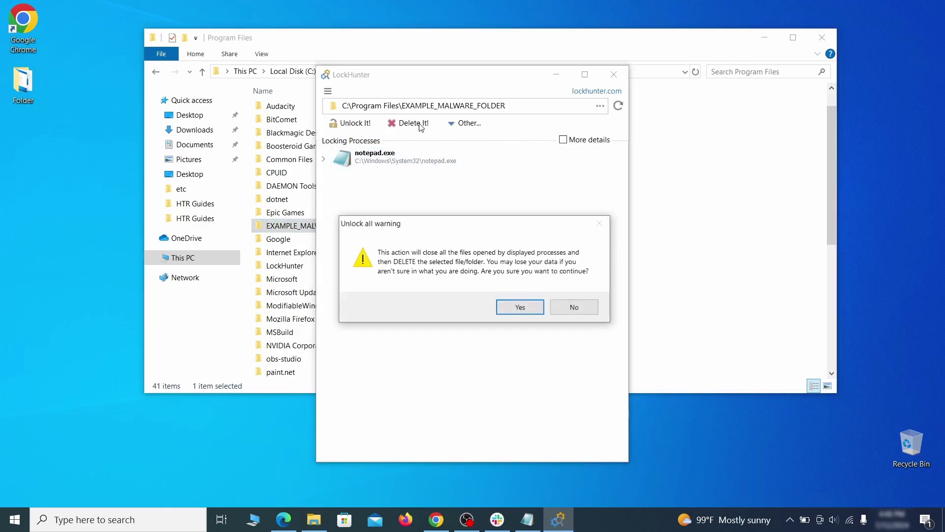
{"action": "left_click", "coordinate": [520, 307]}
{"action": "left_click", "coordinate": [613, 75]}
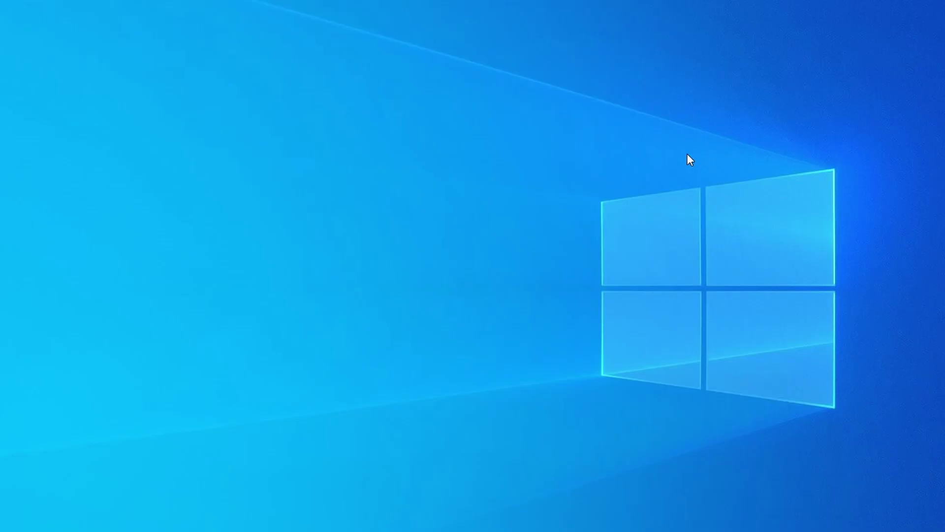
Reopen Task Manager and sort running processes by memory usage.
{"action": "key", "text": "ctrl+shift+Escape"}
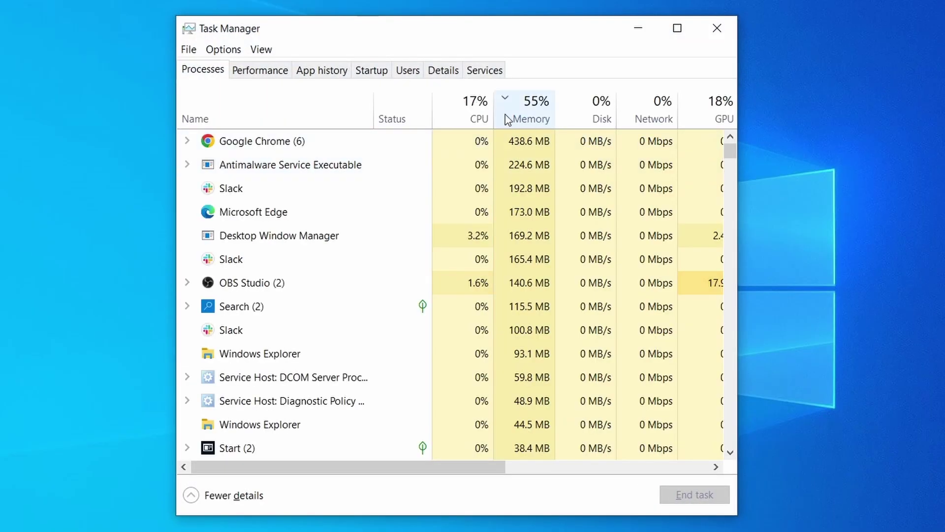
{"action": "left_click", "coordinate": [456, 114]}
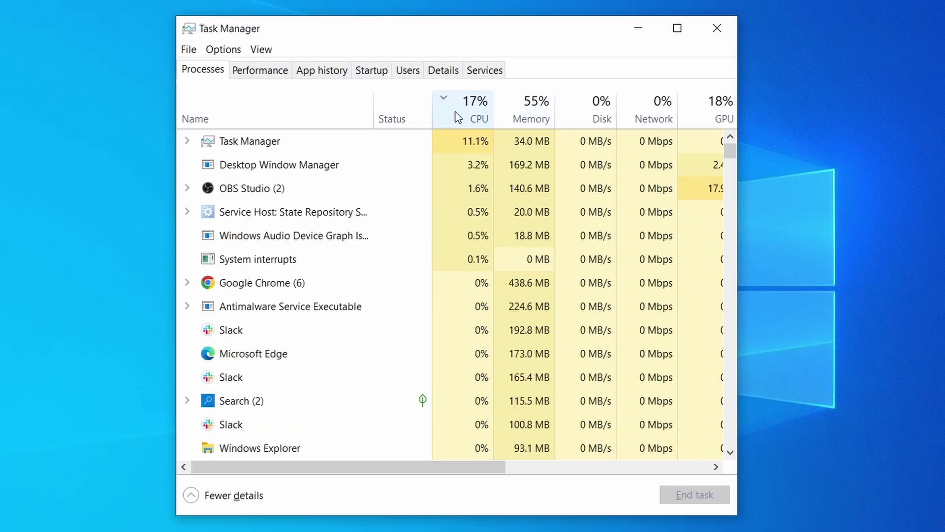
{"action": "left_click", "coordinate": [536, 107]}
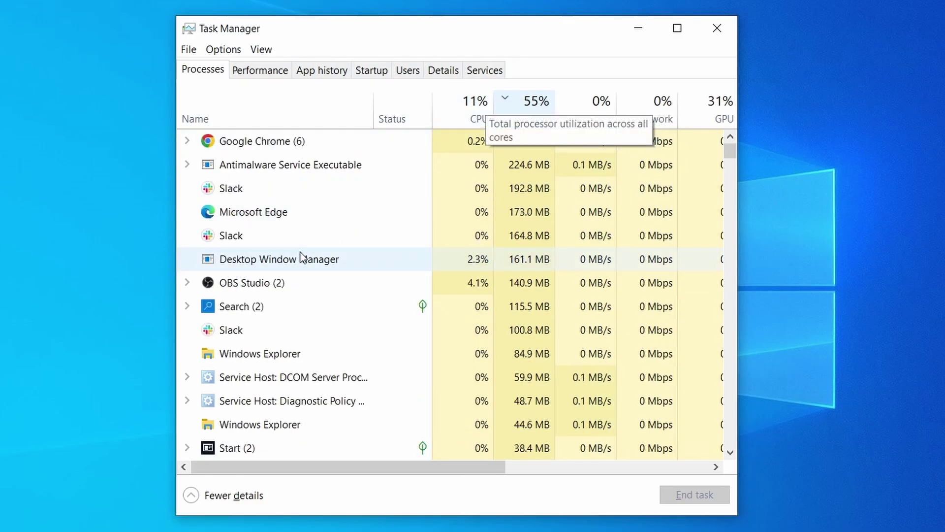
{"action": "scroll", "coordinate": [410, 331], "scroll_direction": "down", "scroll_amount": 2}
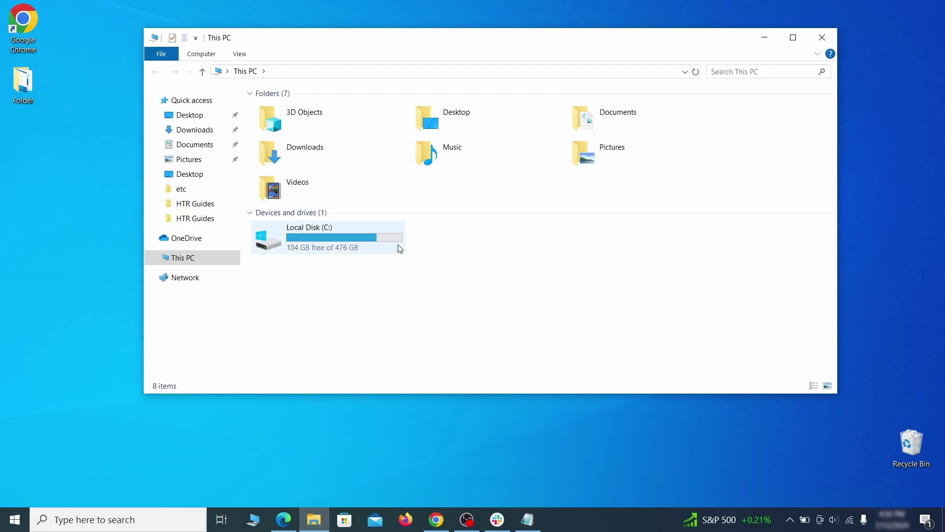
Browse to C:\Users\<user>\AppData\Roaming and select EXAMPLE_SUSPICIOUS_FOLDER.
{"action": "double_click", "coordinate": [394, 244]}
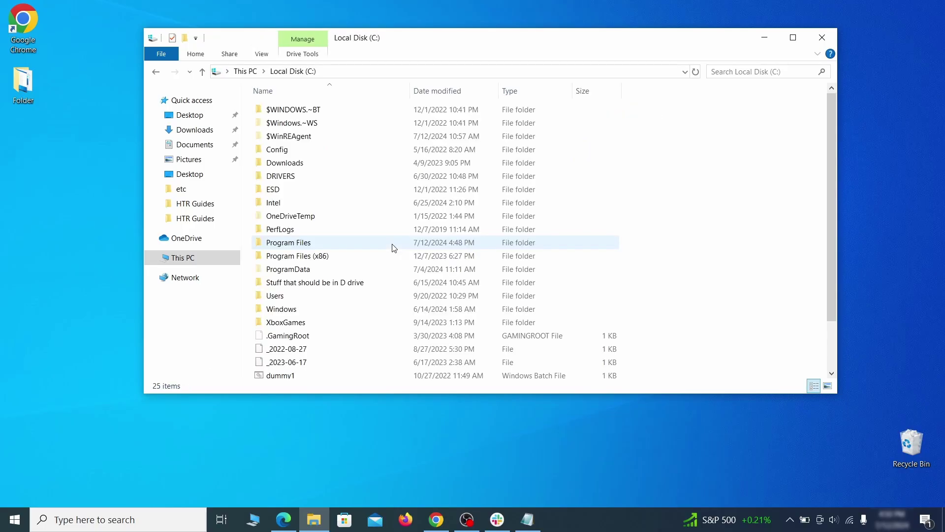
{"action": "double_click", "coordinate": [298, 297]}
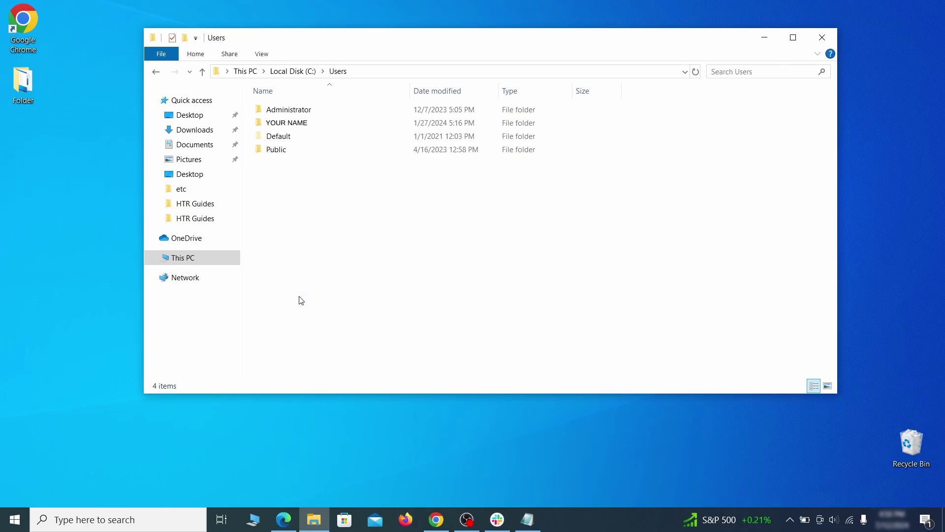
{"action": "double_click", "coordinate": [396, 128]}
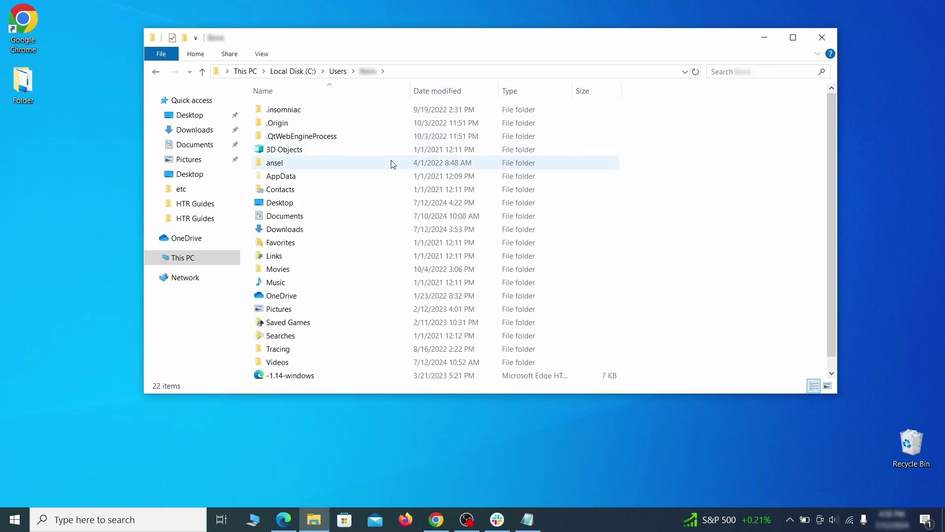
{"action": "double_click", "coordinate": [391, 178]}
{"action": "double_click", "coordinate": [389, 139]}
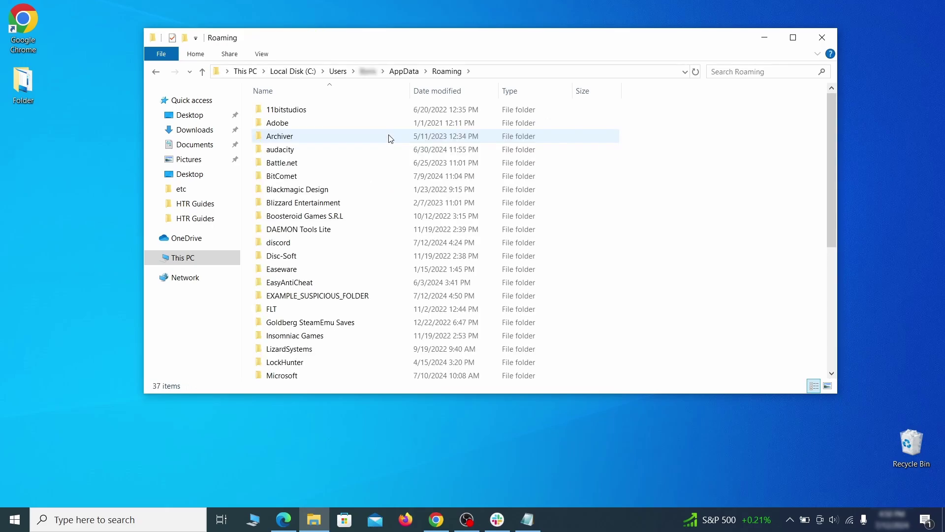
{"action": "scroll", "coordinate": [380, 155], "scroll_direction": "down", "scroll_amount": 1}
{"action": "scroll", "coordinate": [376, 178], "scroll_direction": "down", "scroll_amount": 1}
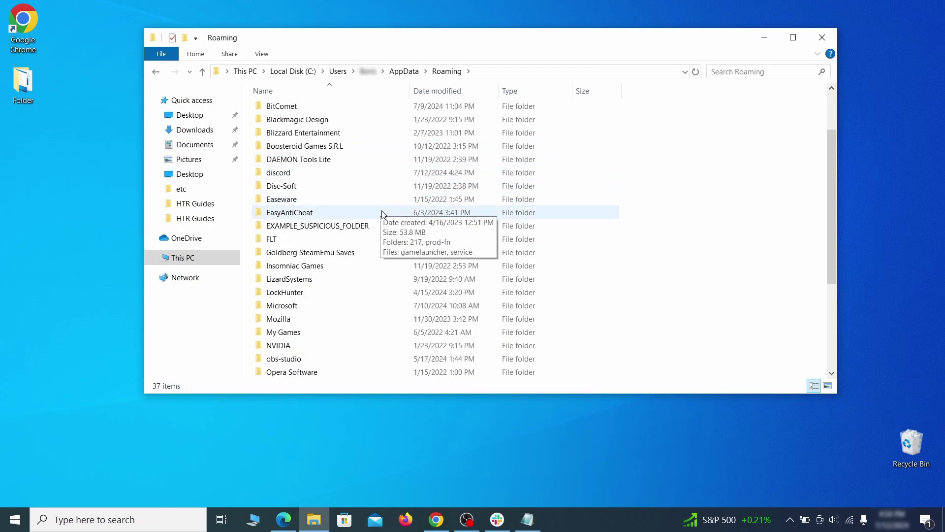
{"action": "left_click", "coordinate": [388, 228]}
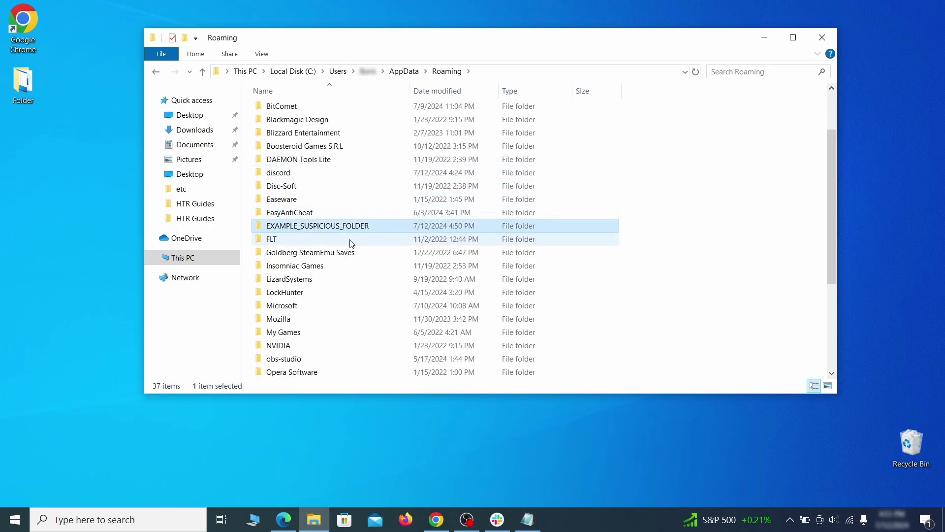
After a failed delete, use LockHunter's Delete It! to force-remove the suspicious folder.
{"action": "right_click", "coordinate": [421, 229]}
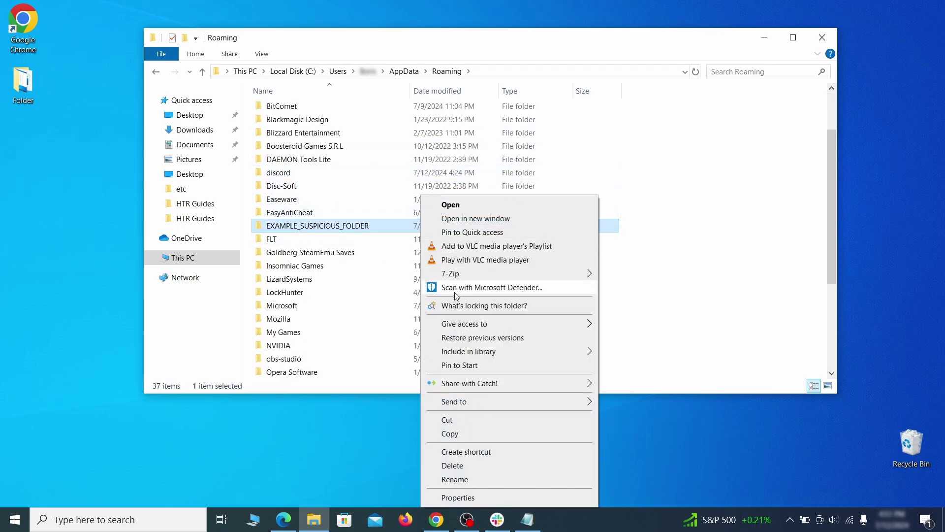
{"action": "left_click", "coordinate": [467, 466]}
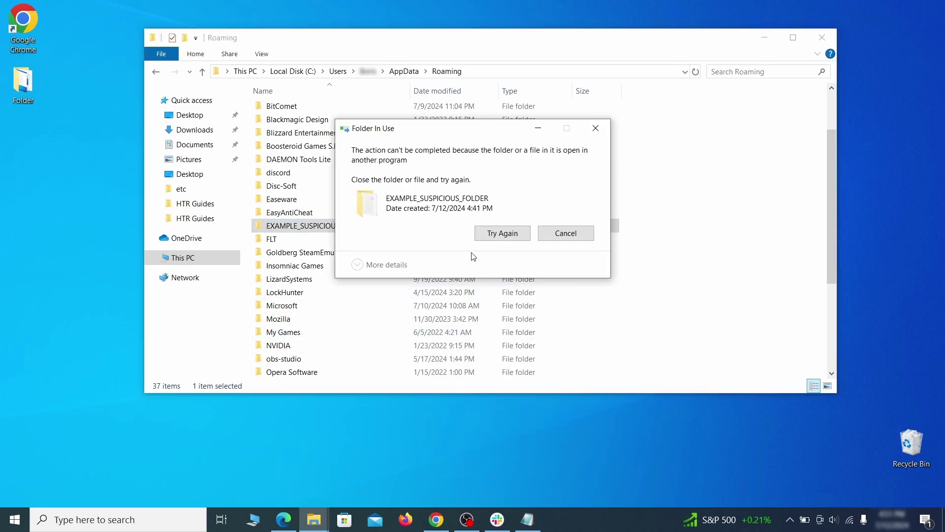
{"action": "right_click", "coordinate": [400, 225]}
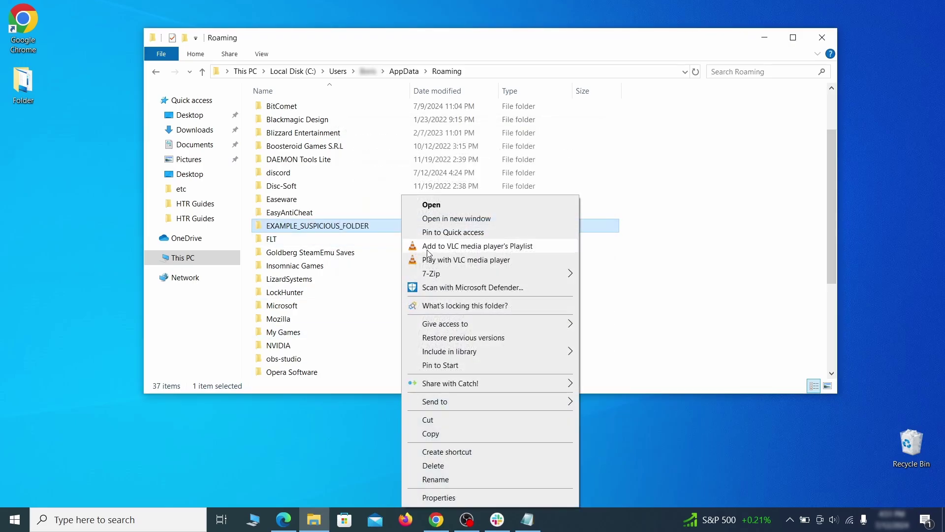
{"action": "left_click", "coordinate": [450, 303]}
{"action": "left_click", "coordinate": [423, 126]}
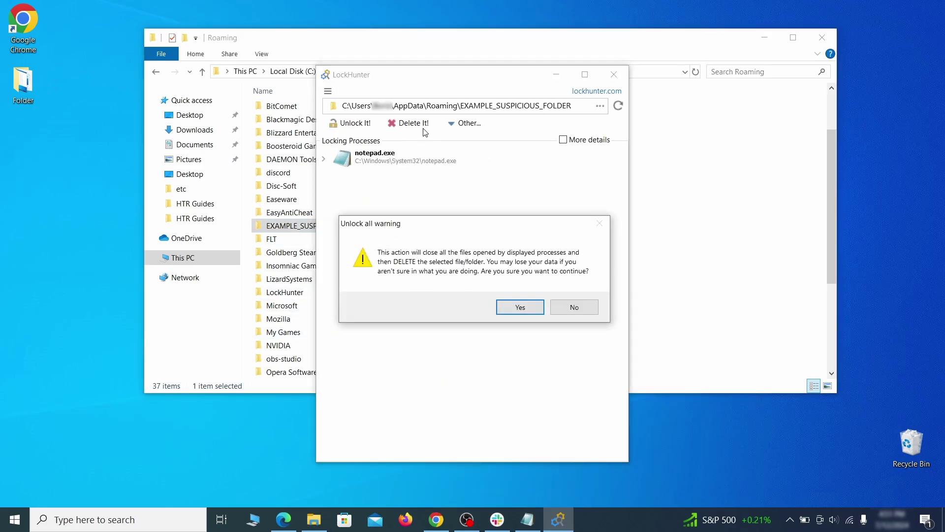
{"action": "left_click", "coordinate": [511, 307]}
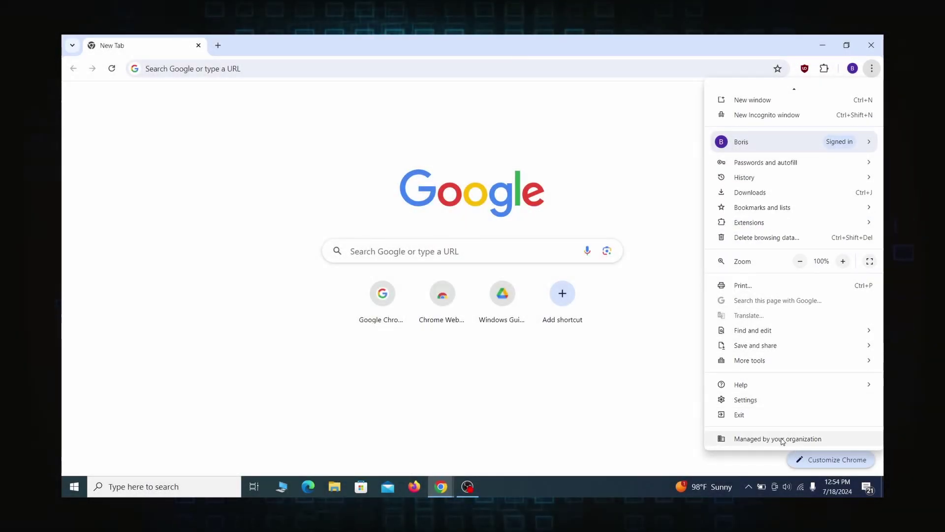
Check Chrome's management page, then launch Edit group policy from Windows search.
{"action": "left_click", "coordinate": [775, 438]}
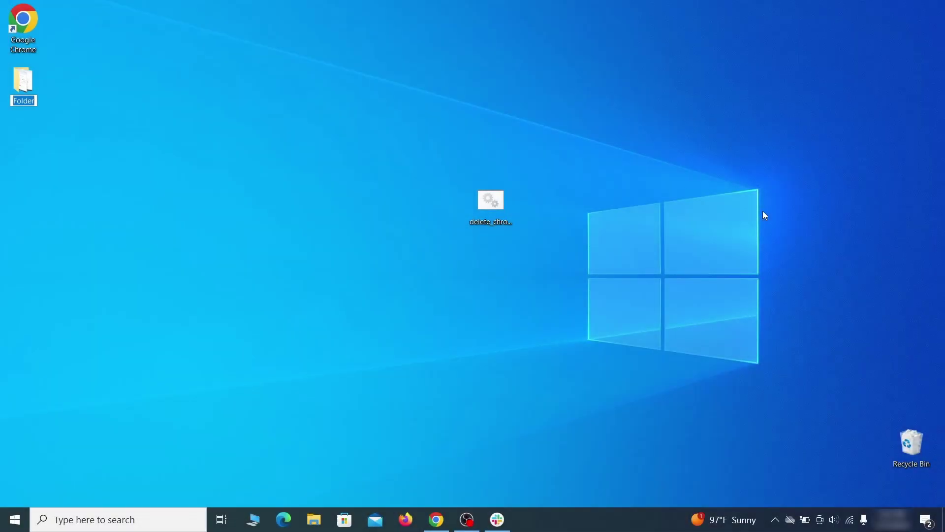
{"action": "key", "text": "super"}
{"action": "type", "text": "edit"}
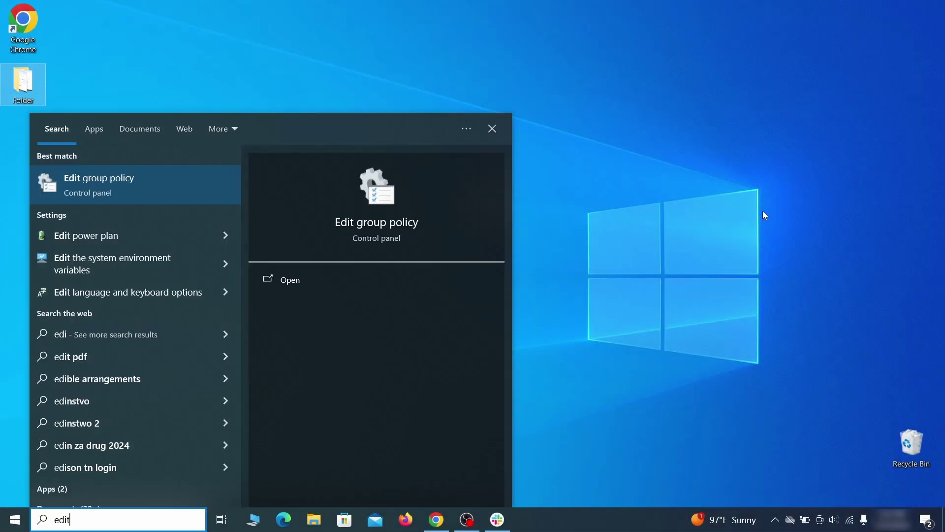
{"action": "type", "text": " group policy"}
{"action": "left_click", "coordinate": [126, 181]}
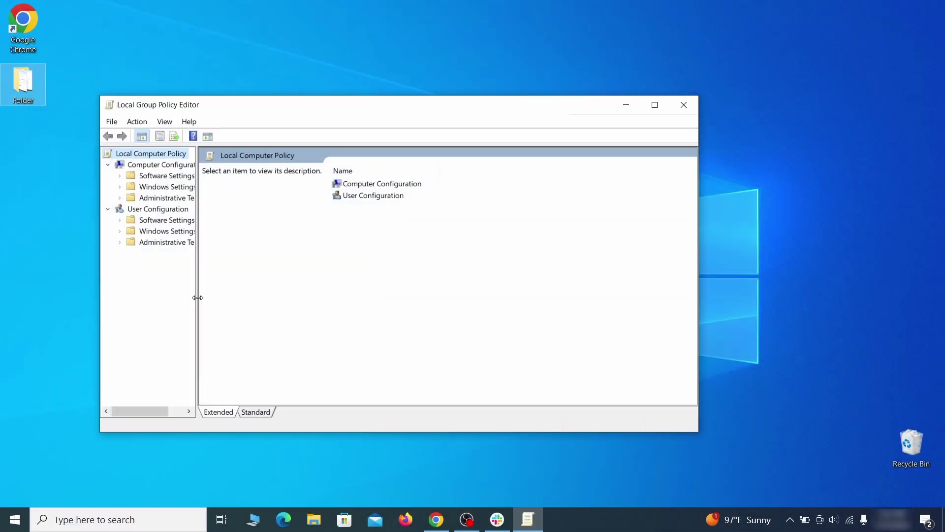
Open Add/Remove Templates for Computer Configuration's Administrative Templates.
{"action": "left_click_drag", "start_coordinate": [197, 295], "coordinate": [291, 298]}
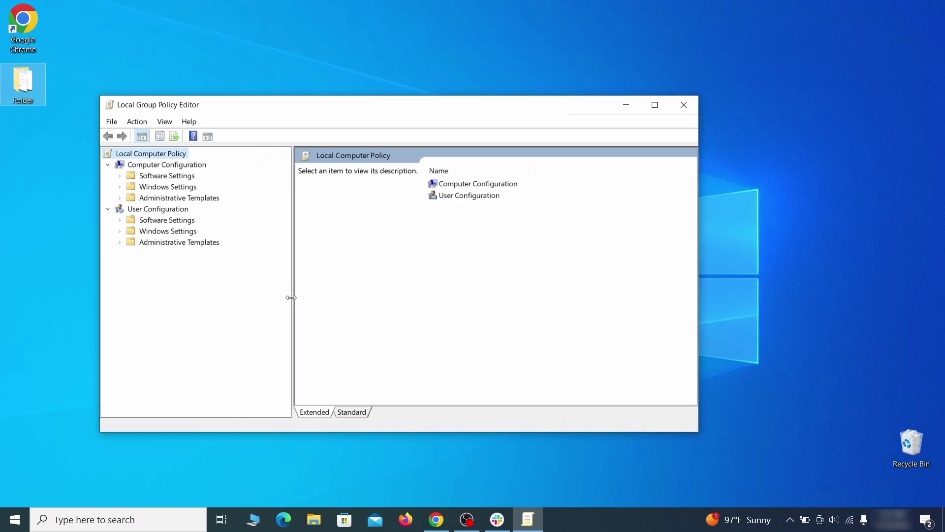
{"action": "left_click", "coordinate": [155, 164]}
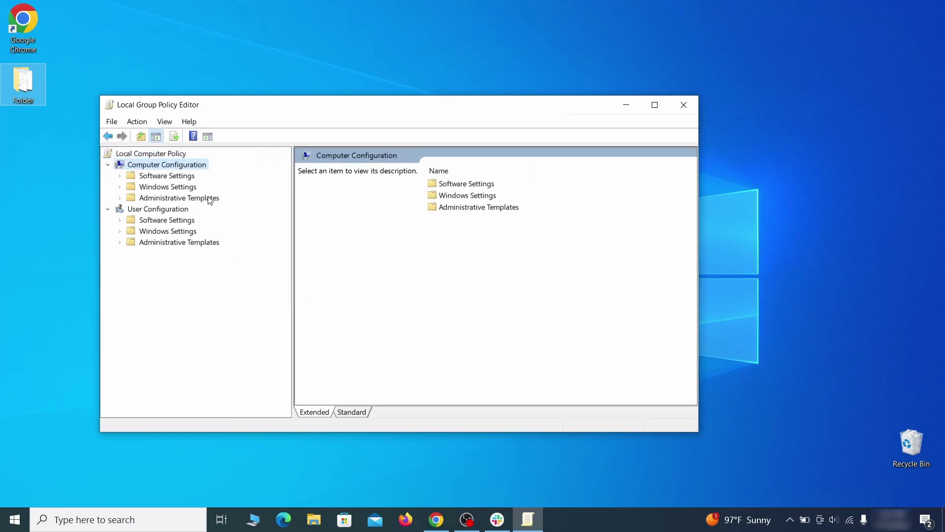
{"action": "left_click", "coordinate": [209, 198]}
{"action": "right_click", "coordinate": [209, 198]}
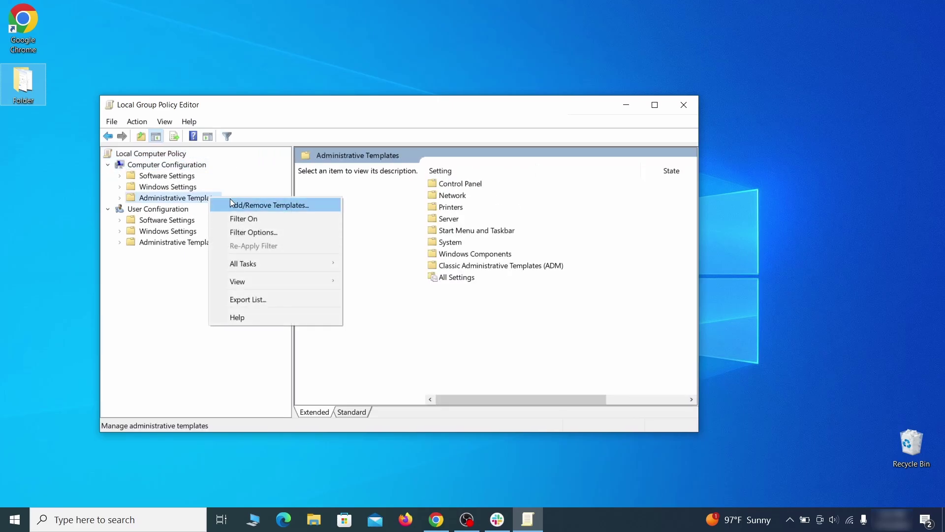
{"action": "left_click", "coordinate": [300, 204]}
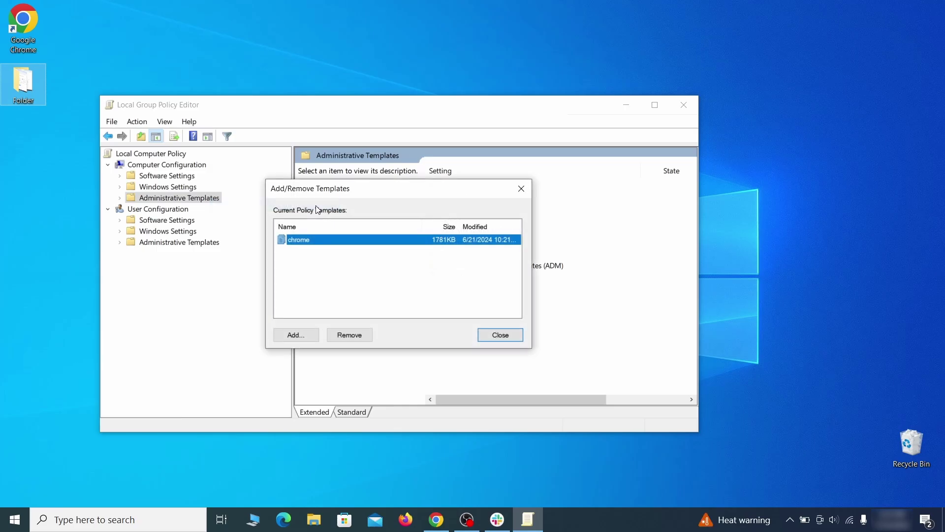
Remove the chrome template and close the templates list.
{"action": "left_click", "coordinate": [356, 336]}
{"action": "left_click", "coordinate": [509, 334]}
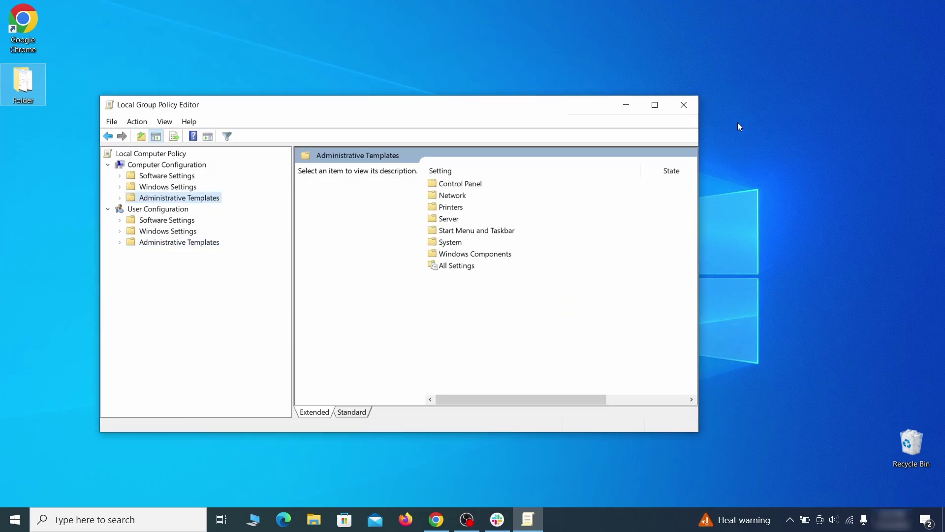
Close Group Policy Editor and restart the computer from the Start menu.
{"action": "left_click", "coordinate": [684, 106]}
{"action": "left_click", "coordinate": [15, 519]}
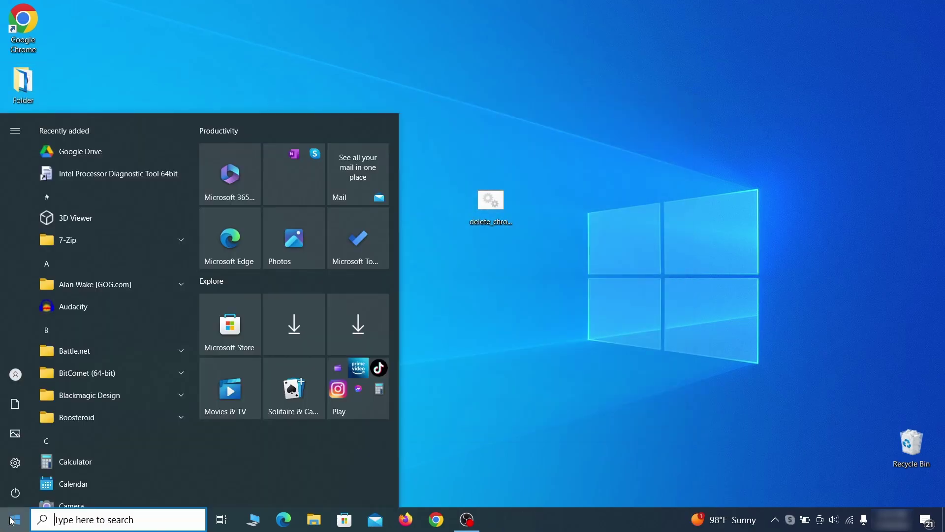
{"action": "left_click", "coordinate": [15, 489]}
{"action": "left_click", "coordinate": [83, 459]}
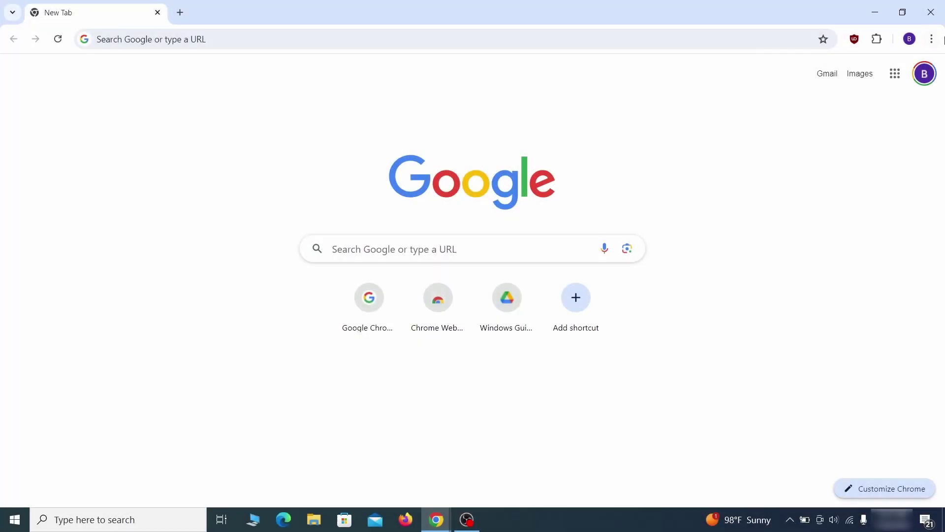
{"action": "left_click", "coordinate": [931, 38]}
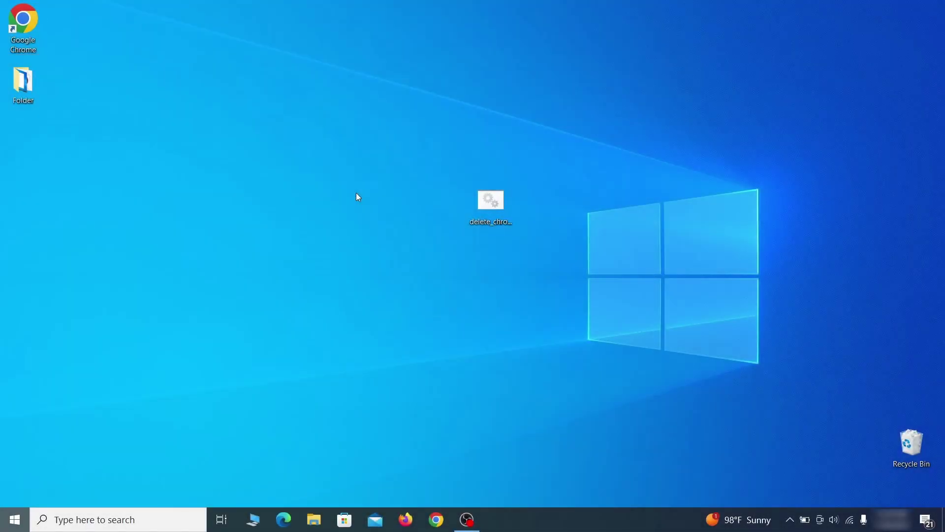
Launch Registry Editor and expand BCD00000000 down to the {b2721d73...} Elements subkey.
{"action": "key", "text": "super"}
{"action": "type", "text": "reg"}
{"action": "key", "text": "Return"}
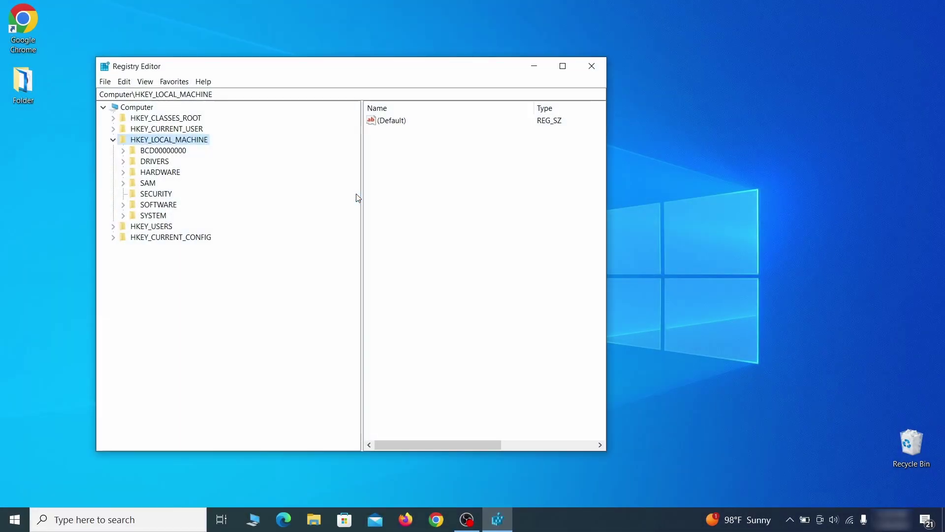
{"action": "left_click", "coordinate": [123, 151]}
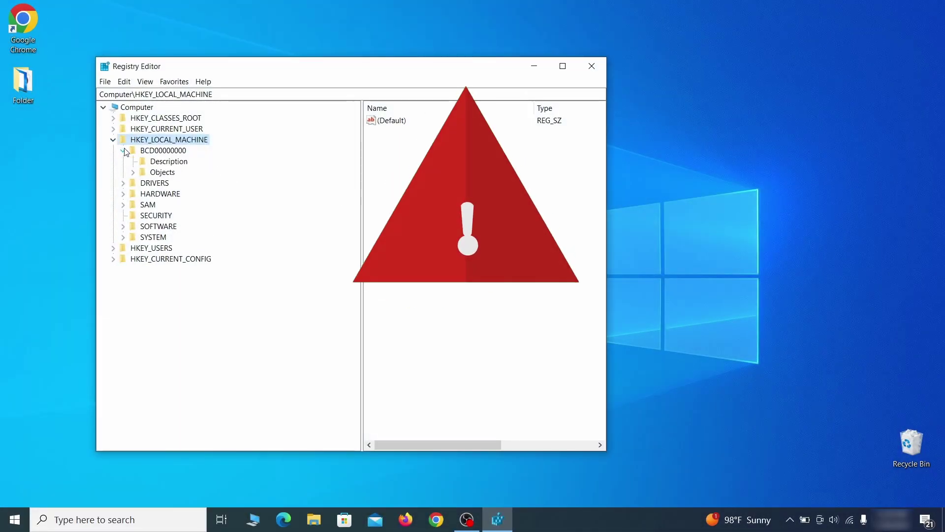
{"action": "left_click", "coordinate": [132, 171]}
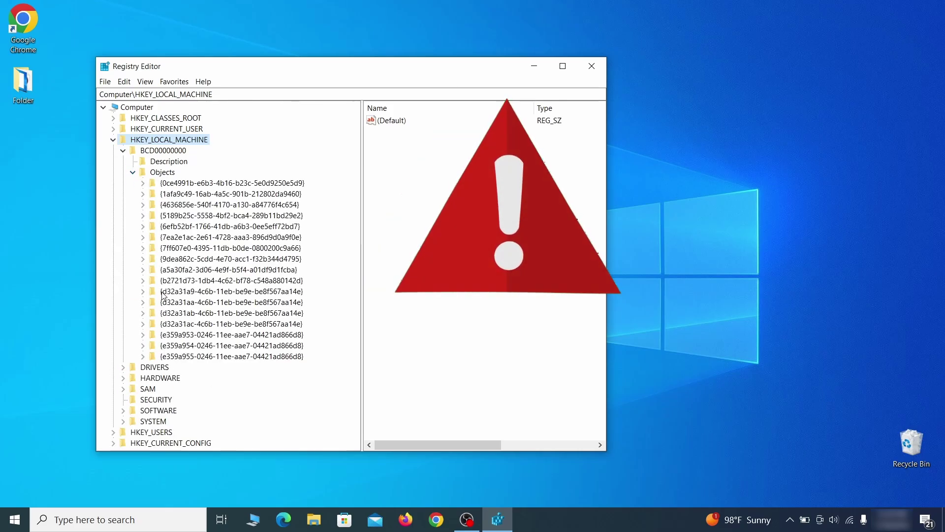
{"action": "left_click", "coordinate": [143, 280]}
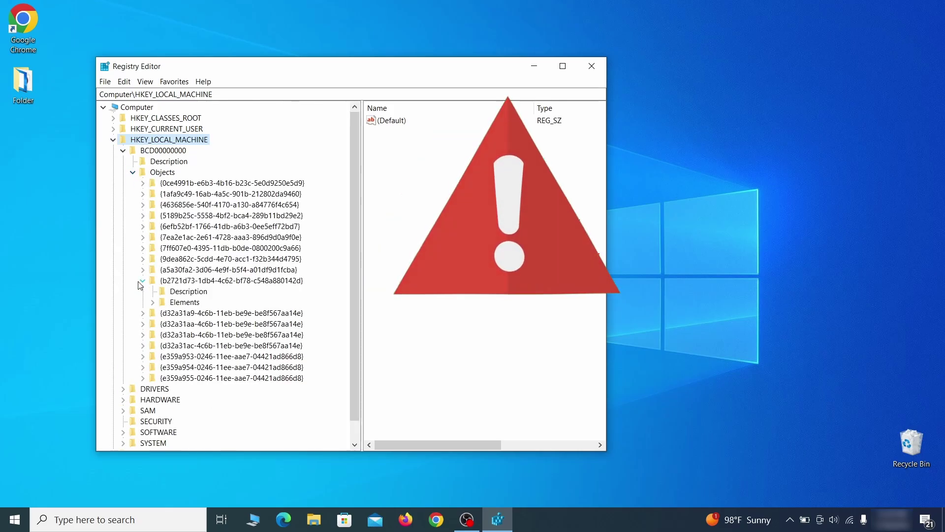
{"action": "left_click", "coordinate": [152, 302]}
Cancel deleting the 12000004 key, then begin a File > Export registry backup.
{"action": "left_click", "coordinate": [198, 334]}
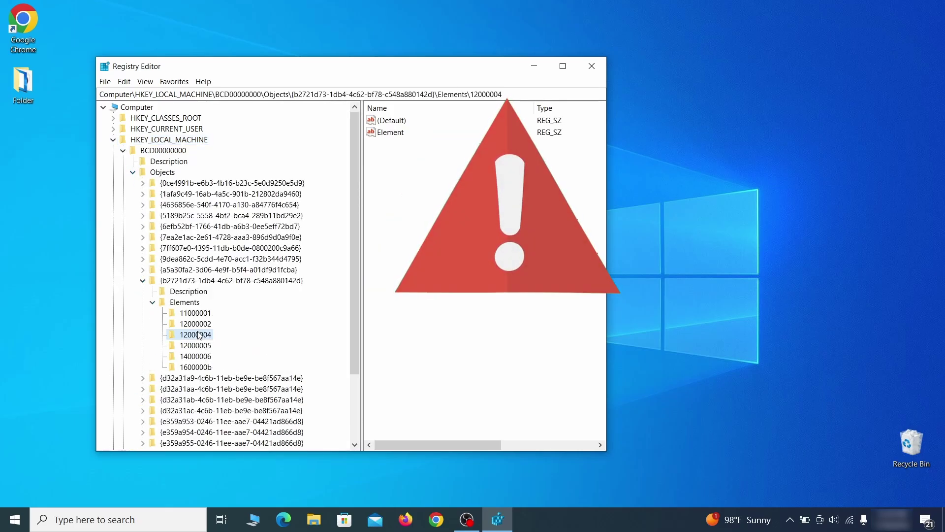
{"action": "right_click", "coordinate": [199, 335]}
{"action": "left_click", "coordinate": [244, 377]}
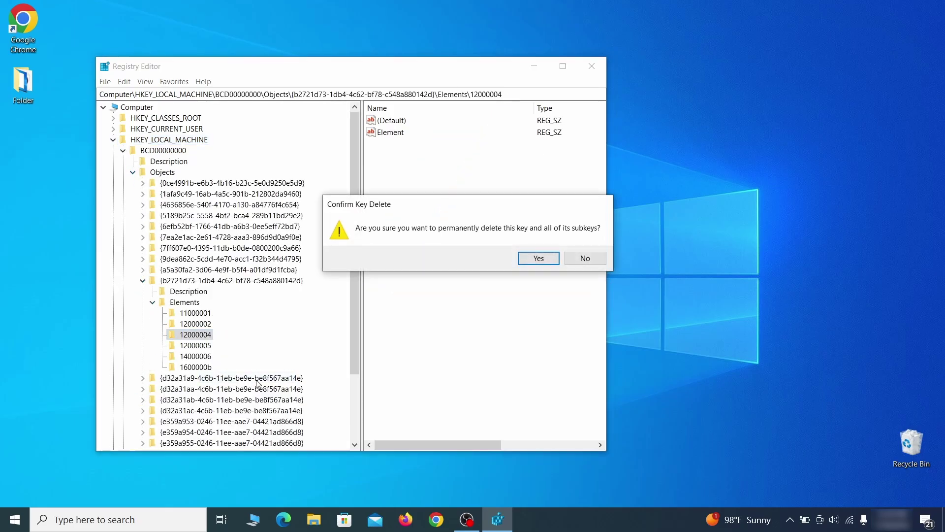
{"action": "left_click", "coordinate": [595, 263]}
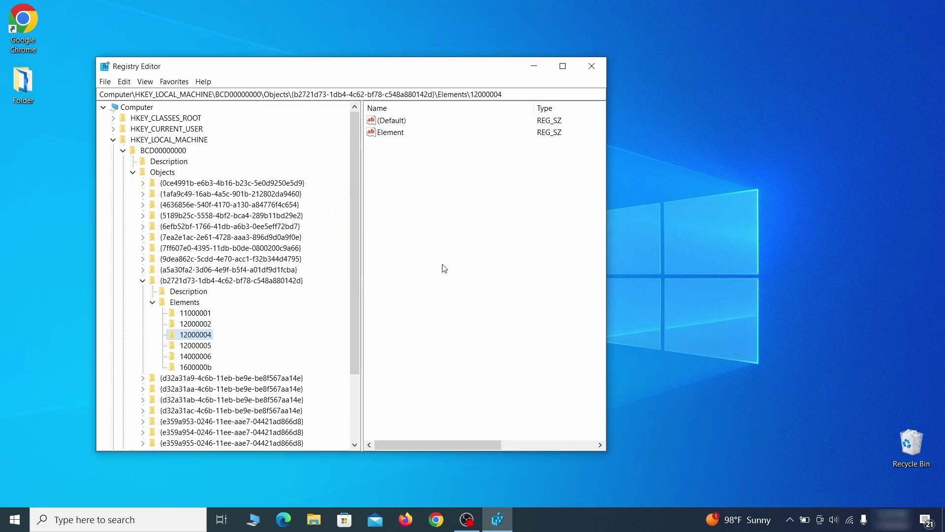
{"action": "scroll", "coordinate": [154, 377], "scroll_direction": "down", "scroll_amount": 3}
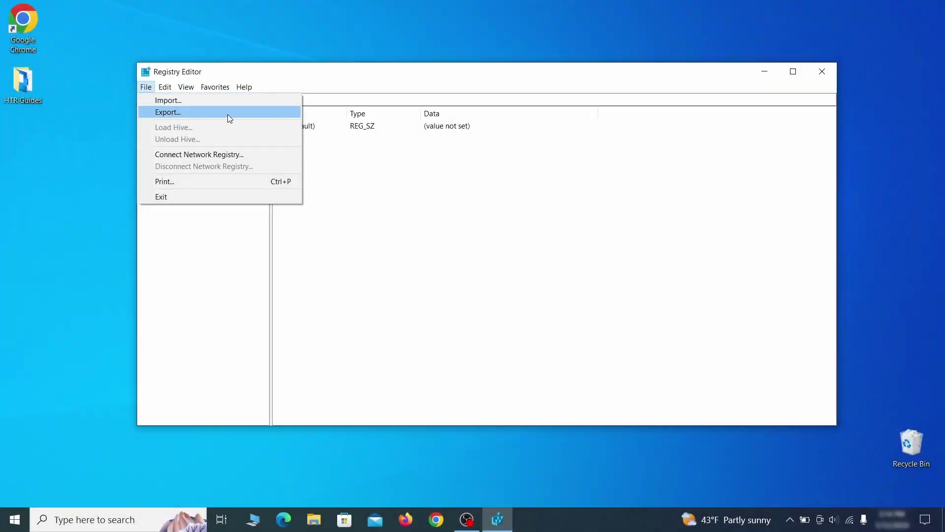
{"action": "left_click", "coordinate": [227, 118]}
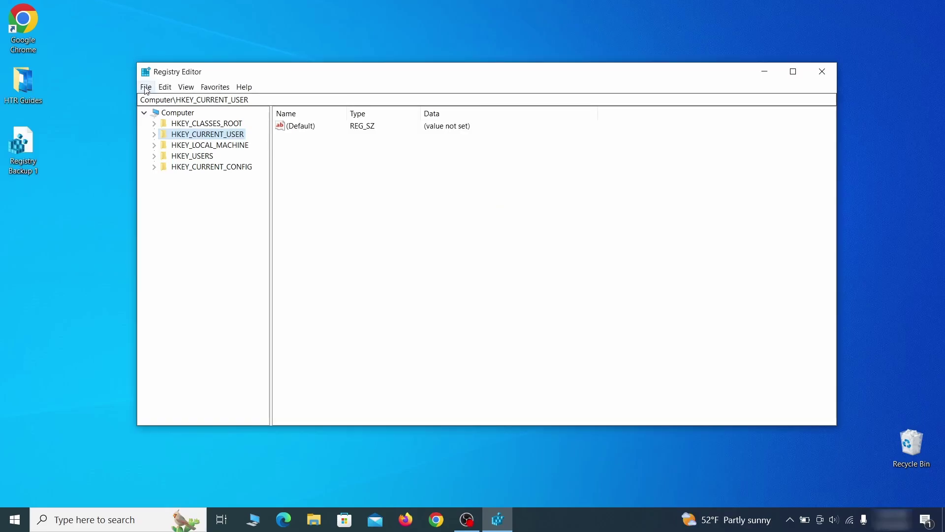
Import the Registry Backup 1 file from the Desktop via File > Import.
{"action": "left_click", "coordinate": [145, 88]}
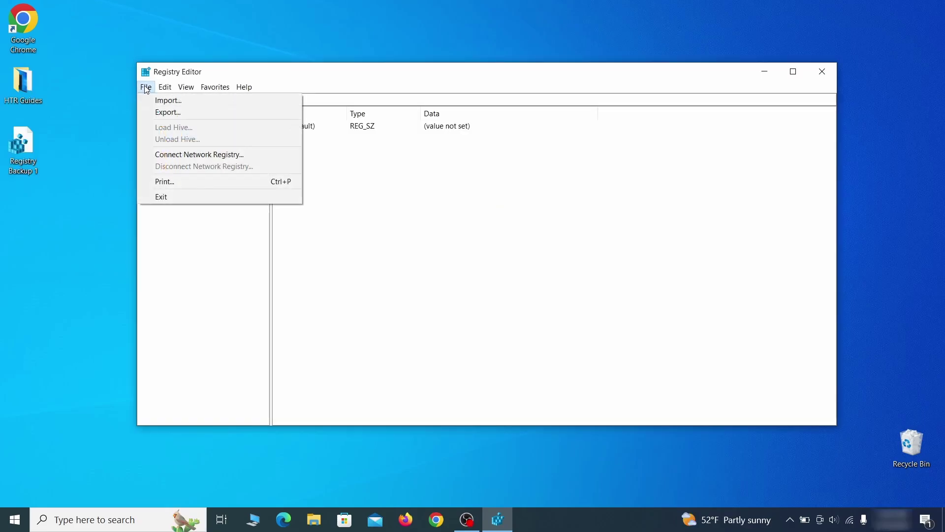
{"action": "left_click", "coordinate": [201, 103]}
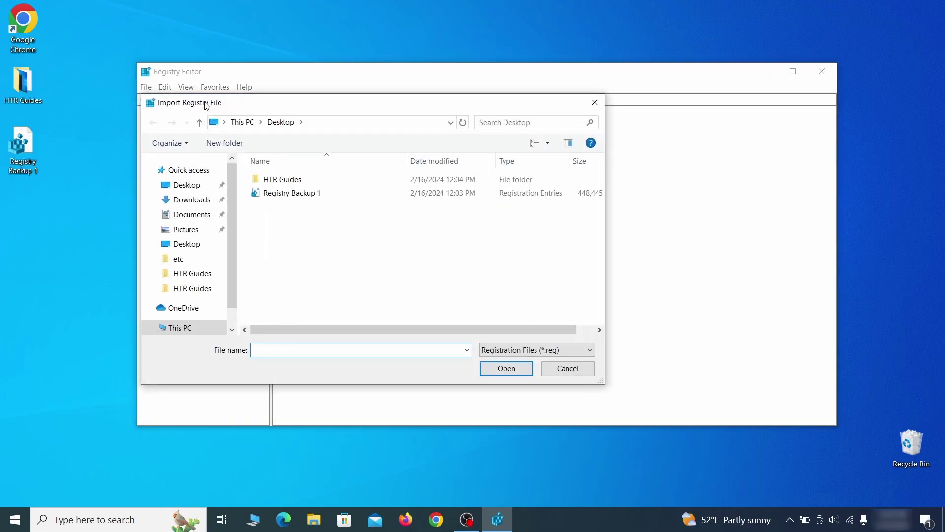
{"action": "left_click", "coordinate": [326, 197]}
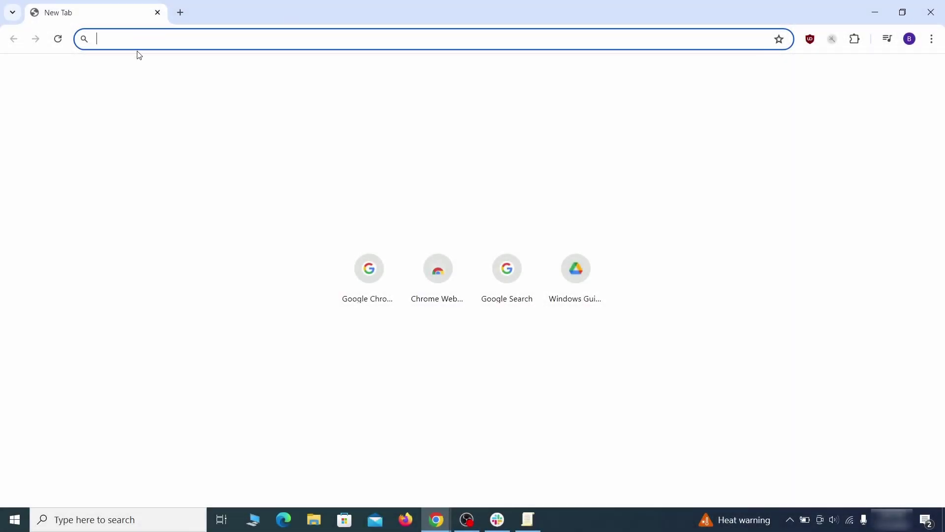
{"action": "type", "text": "chrome://policy"}
Load chrome://policy and copy the rogue HomepageLocation value.
{"action": "key", "text": "Return"}
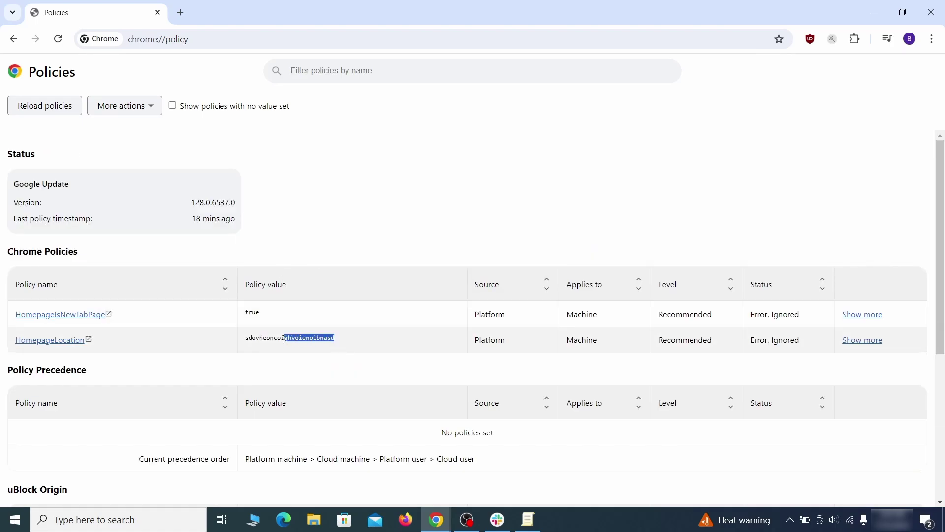
{"action": "right_click", "coordinate": [268, 343]}
{"action": "left_click", "coordinate": [296, 349]}
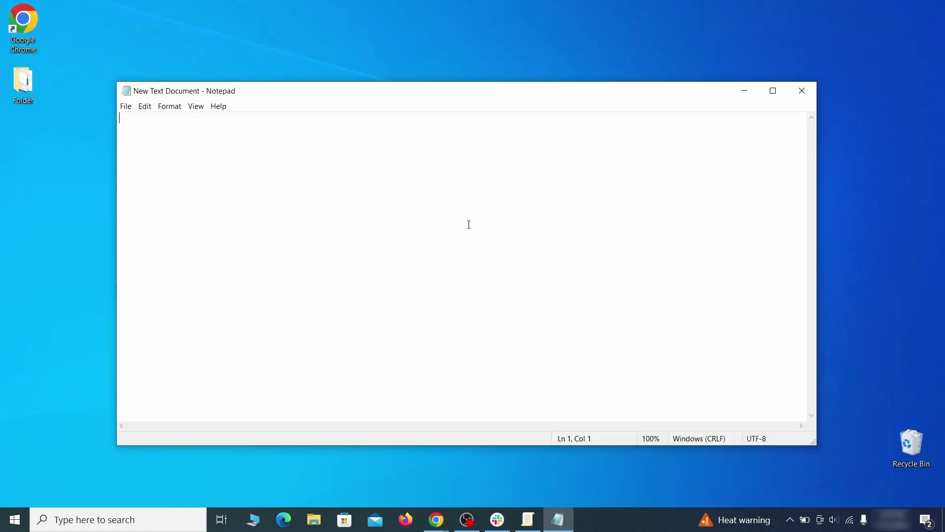
Paste the homepage value into the Notepad note and minimize Notepad.
{"action": "right_click", "coordinate": [468, 224]}
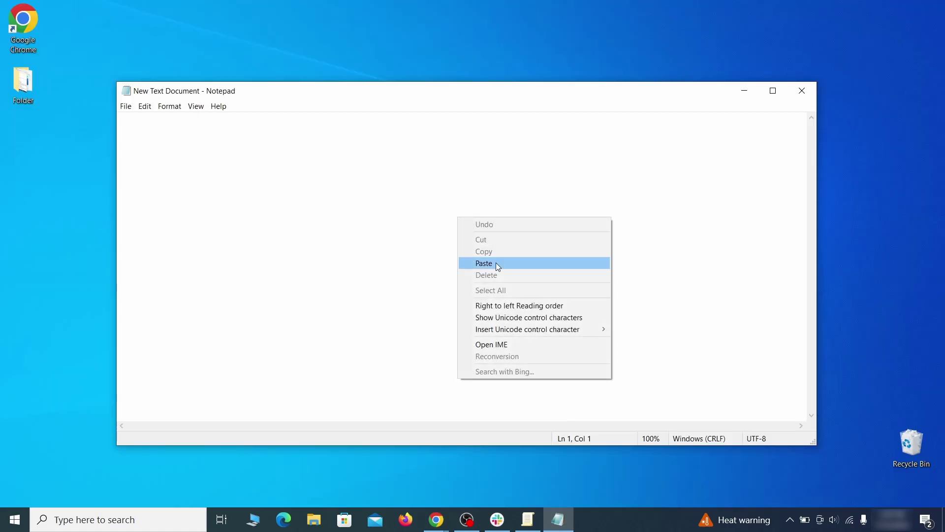
{"action": "left_click", "coordinate": [495, 263]}
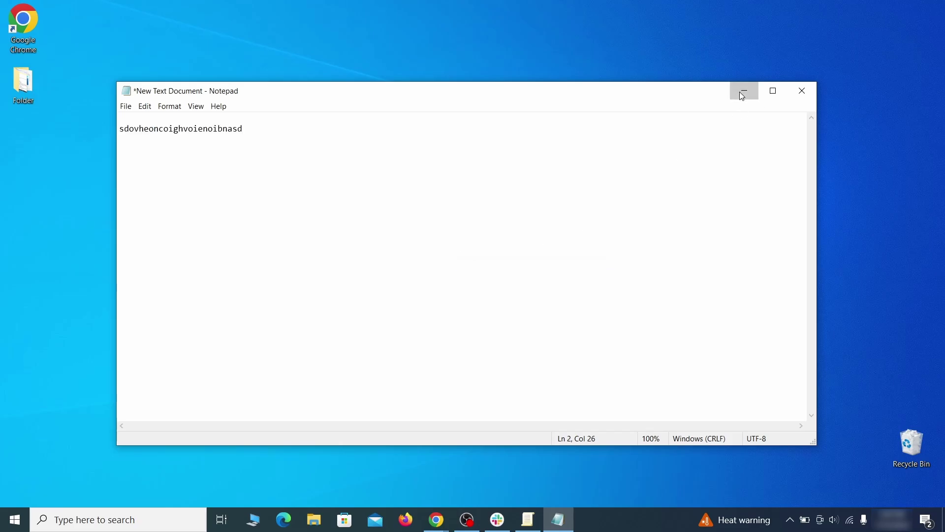
{"action": "left_click", "coordinate": [742, 96]}
{"action": "left_click", "coordinate": [932, 39]}
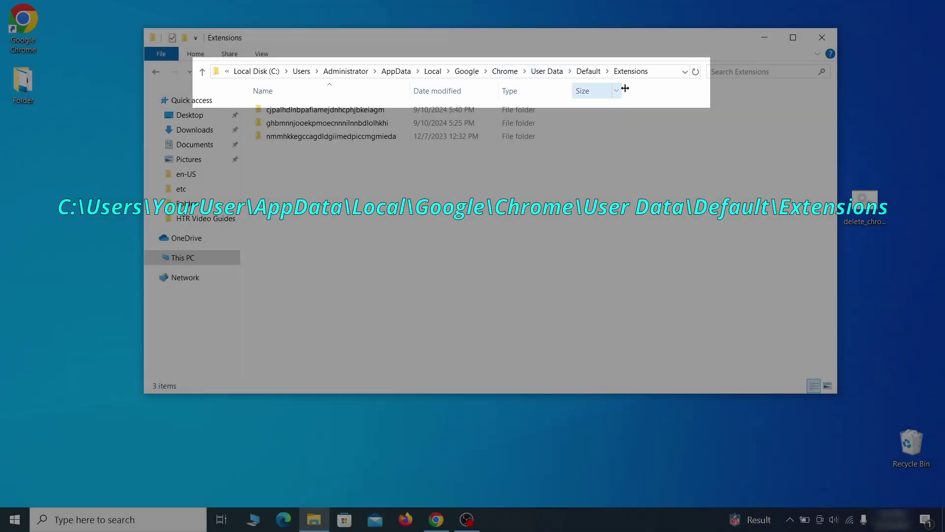
Delete all three folders in Chrome's Default Extensions folder and close File Explorer.
{"action": "left_click_drag", "start_coordinate": [352, 156], "coordinate": [396, 116]}
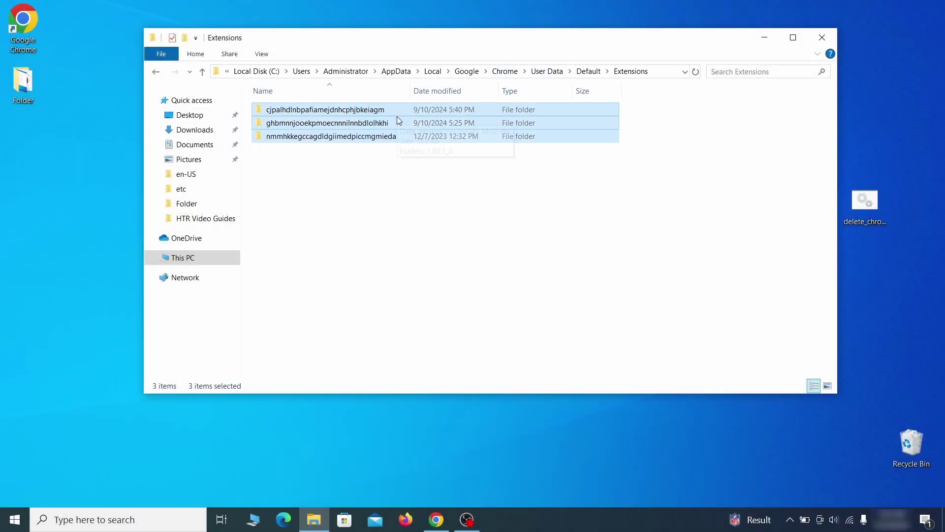
{"action": "right_click", "coordinate": [397, 116]}
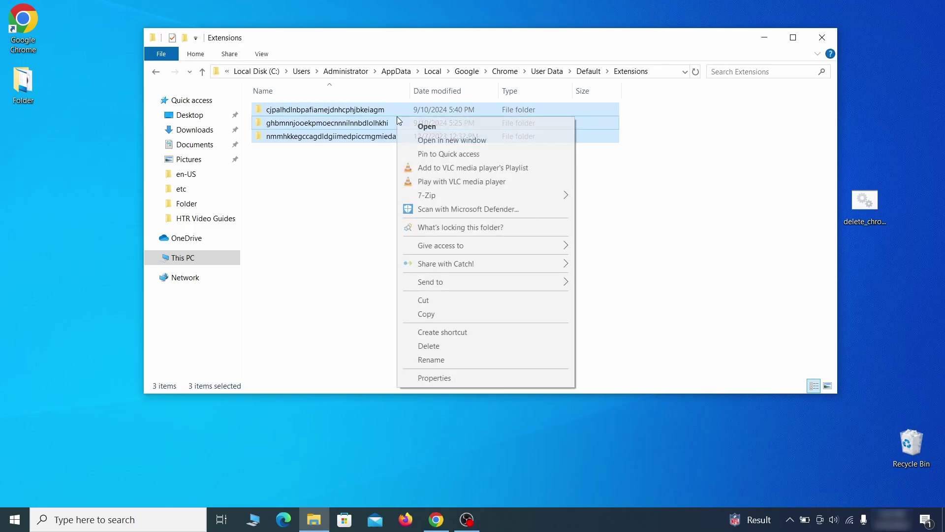
{"action": "left_click", "coordinate": [437, 347]}
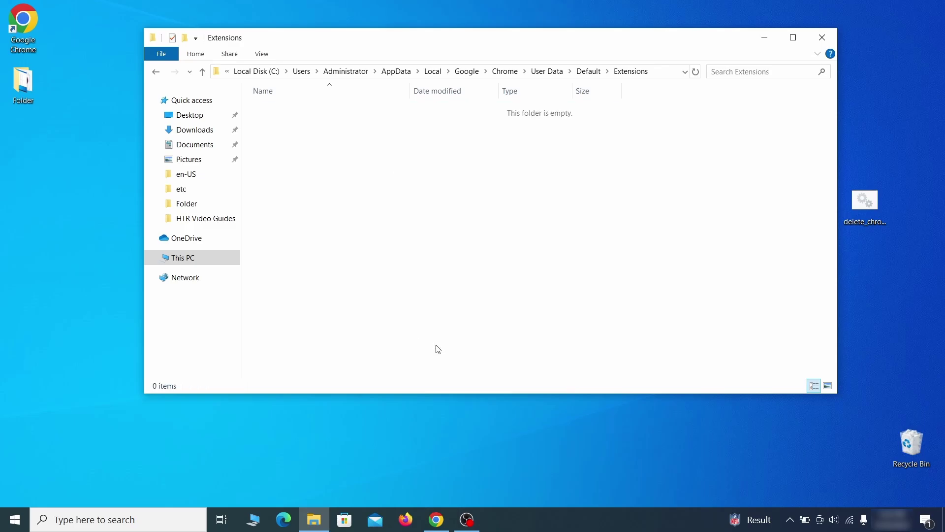
{"action": "left_click", "coordinate": [822, 37]}
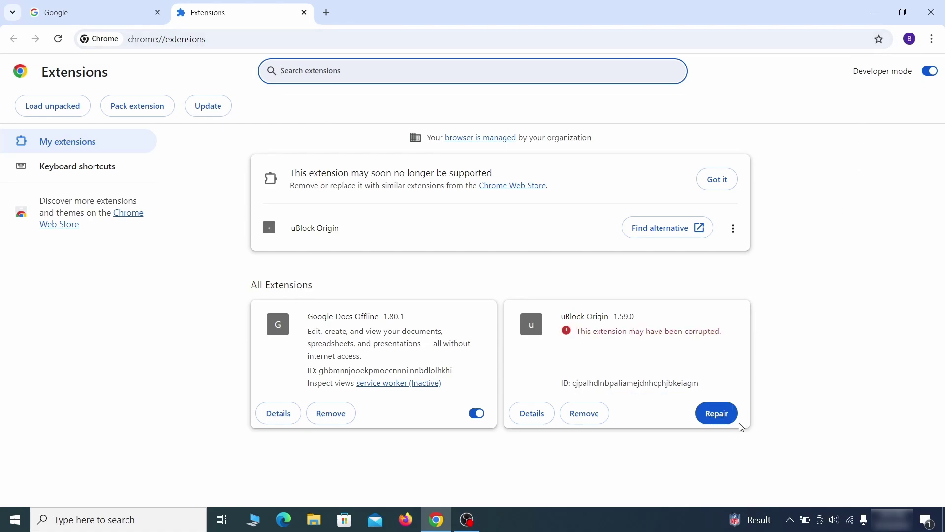
Repair the corrupted uBlock Origin extension and turn on Developer mode to show IDs.
{"action": "left_click", "coordinate": [723, 423]}
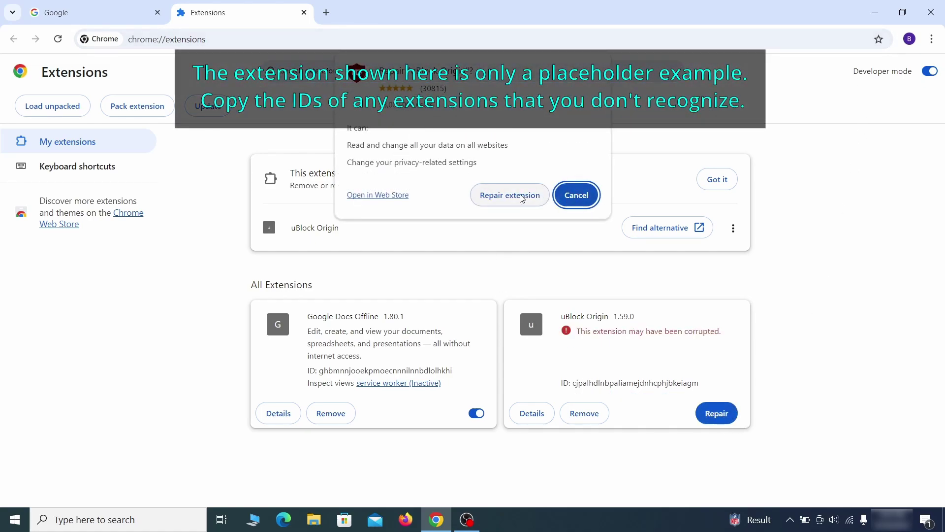
{"action": "left_click", "coordinate": [493, 194]}
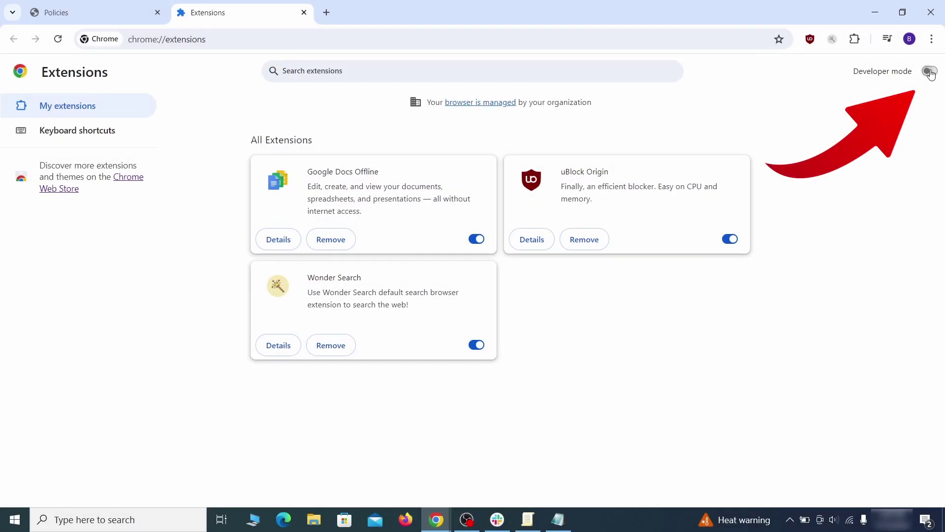
{"action": "left_click", "coordinate": [929, 72]}
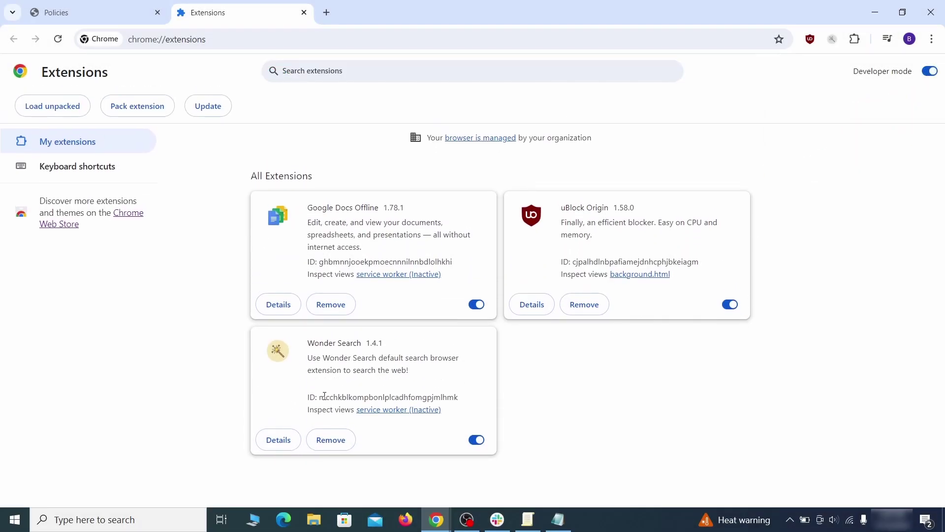
Copy the Wonder Search extension ID into the Notepad note and minimize it.
{"action": "left_click_drag", "start_coordinate": [320, 397], "coordinate": [447, 397]}
{"action": "right_click", "coordinate": [459, 396]}
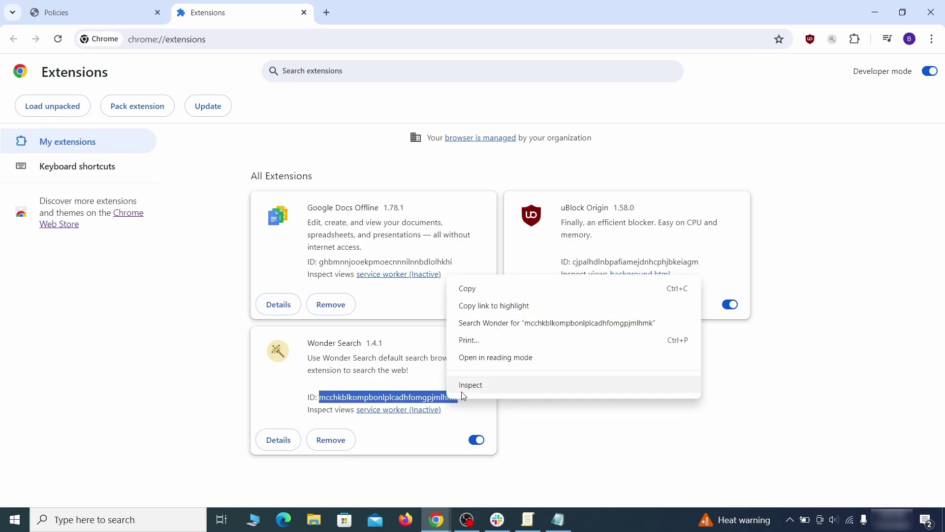
{"action": "left_click", "coordinate": [468, 290]}
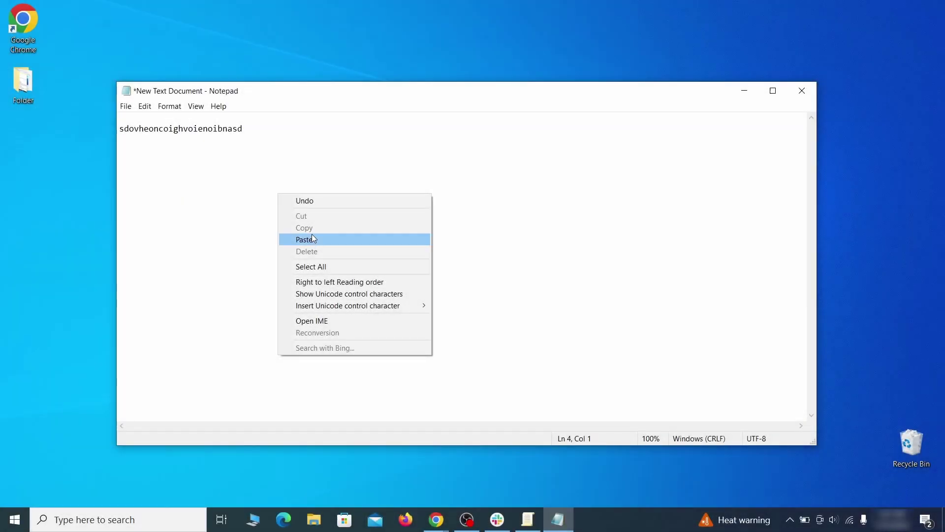
{"action": "left_click", "coordinate": [314, 238]}
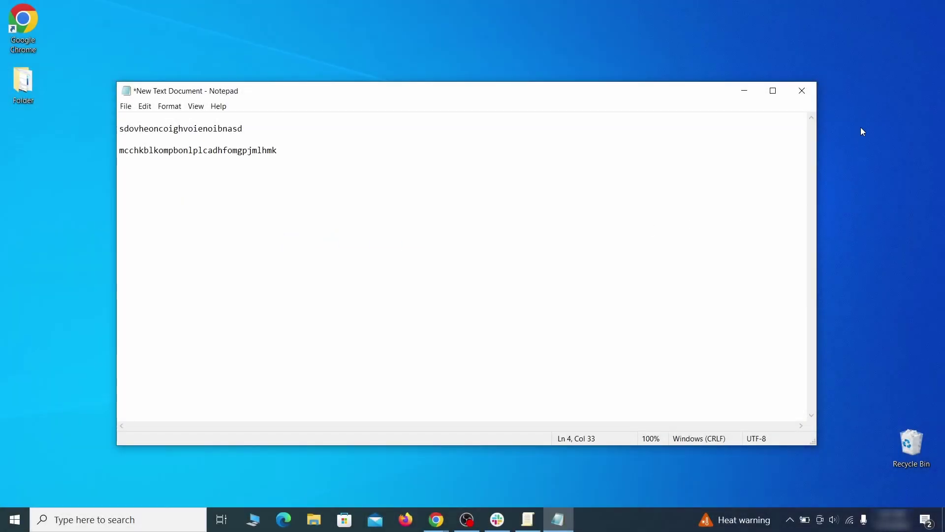
{"action": "left_click", "coordinate": [740, 94]}
{"action": "left_click", "coordinate": [11, 527]}
{"action": "type", "text": "regedit"}
Run Registry Editor as administrator, start a Ctrl+F search and copy the homepage value from Notepad.
{"action": "right_click", "coordinate": [189, 187]}
{"action": "left_click", "coordinate": [217, 204]}
{"action": "key", "text": "ctrl+f"}
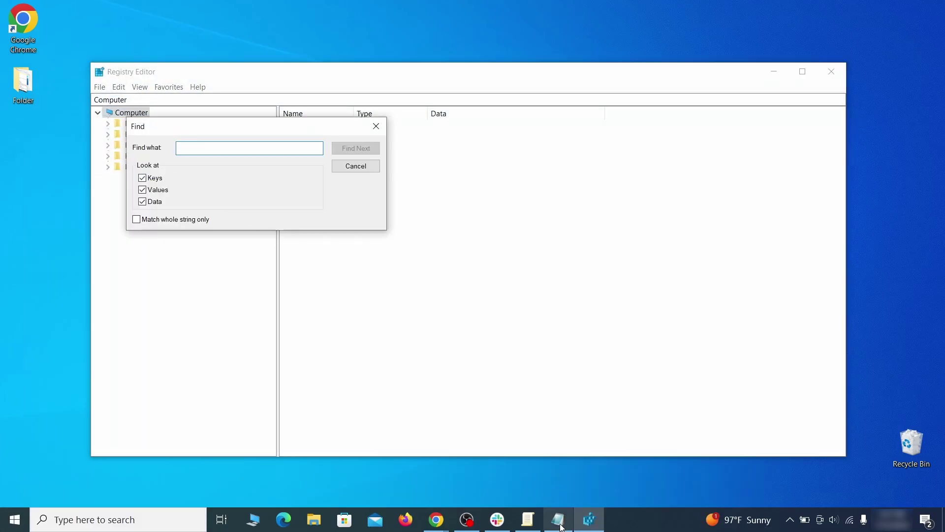
{"action": "left_click", "coordinate": [559, 526]}
{"action": "right_click", "coordinate": [210, 132]}
{"action": "left_click", "coordinate": [238, 167]}
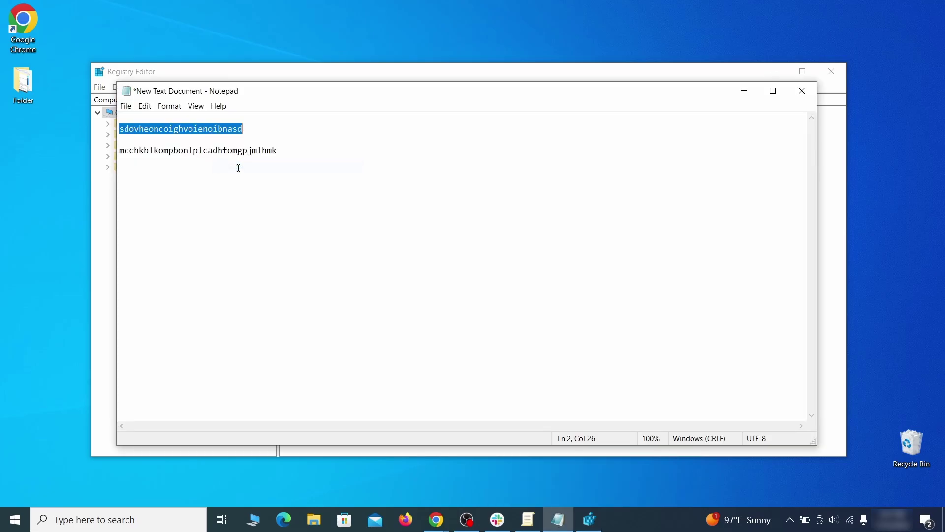
Find the rogue homepage value in the registry and delete the Chrome Recommended policy key holding it.
{"action": "left_click", "coordinate": [94, 181]}
{"action": "right_click", "coordinate": [213, 148]}
{"action": "left_click", "coordinate": [247, 197]}
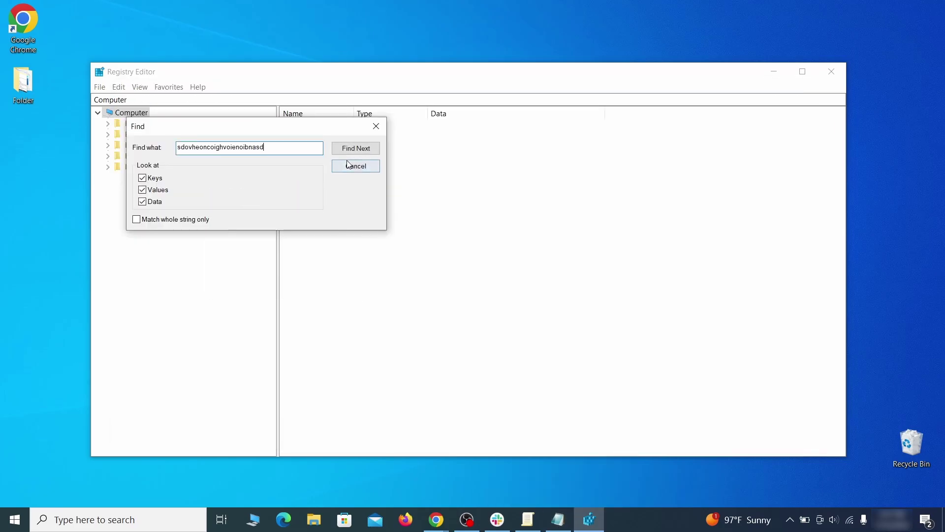
{"action": "left_click", "coordinate": [354, 149]}
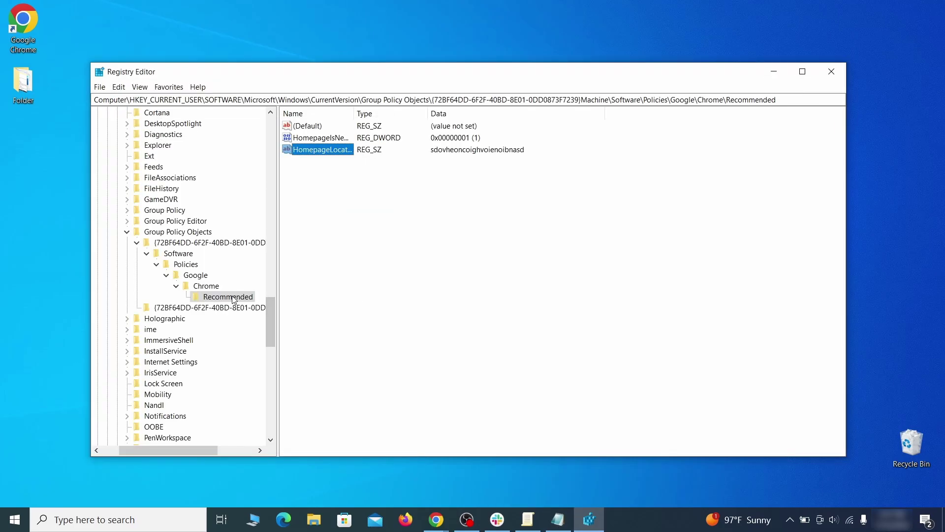
{"action": "right_click", "coordinate": [233, 297]}
{"action": "left_click", "coordinate": [282, 343]}
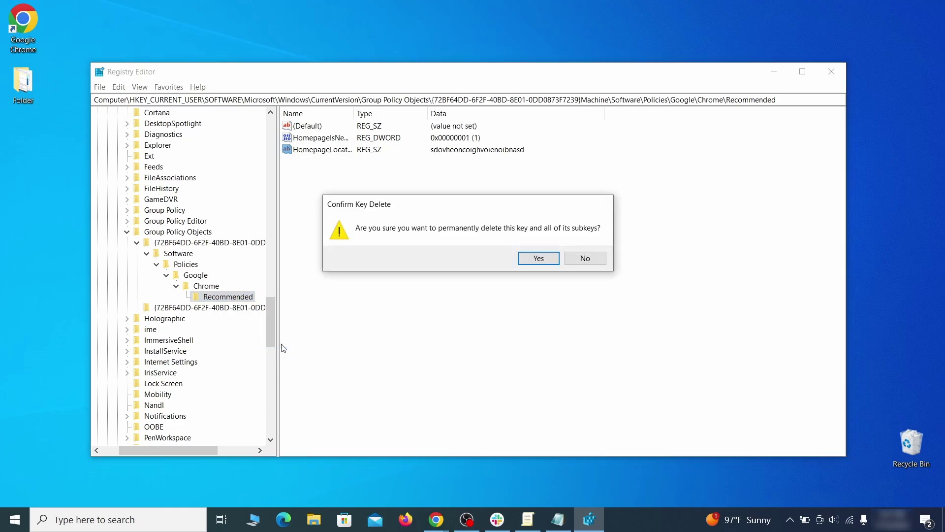
{"action": "left_click", "coordinate": [538, 258]}
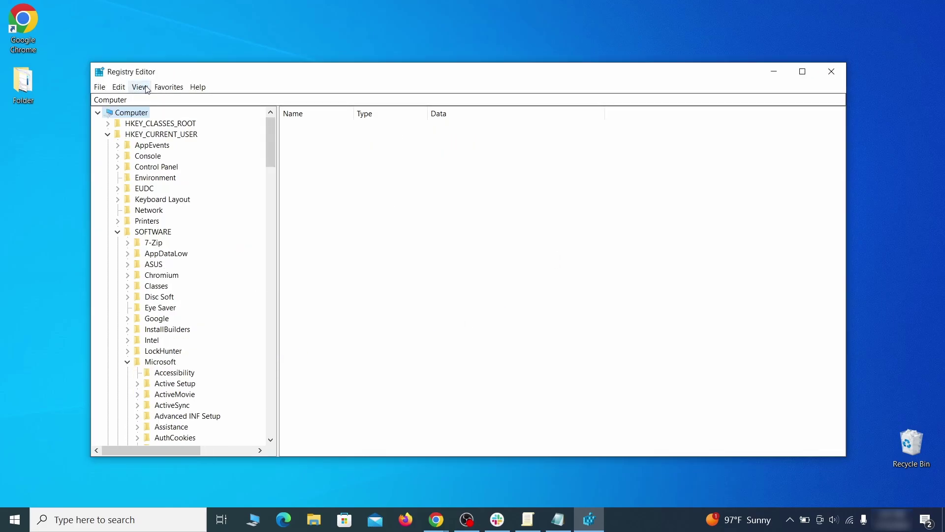
Attempt to delete HKLM\SOFTWARE\Google\Chrome, which fails with an error, and reopen its context menu.
{"action": "left_click", "coordinate": [119, 87]}
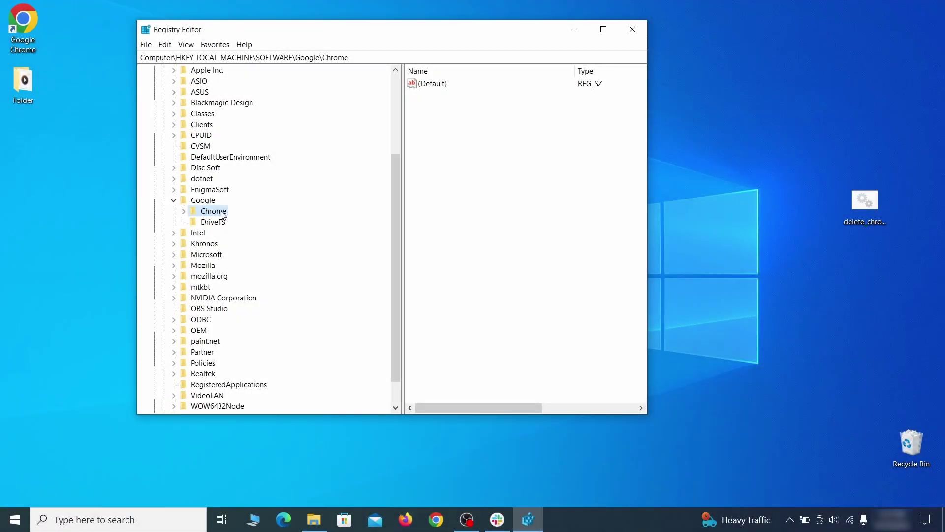
{"action": "right_click", "coordinate": [222, 212]}
{"action": "left_click", "coordinate": [260, 258]}
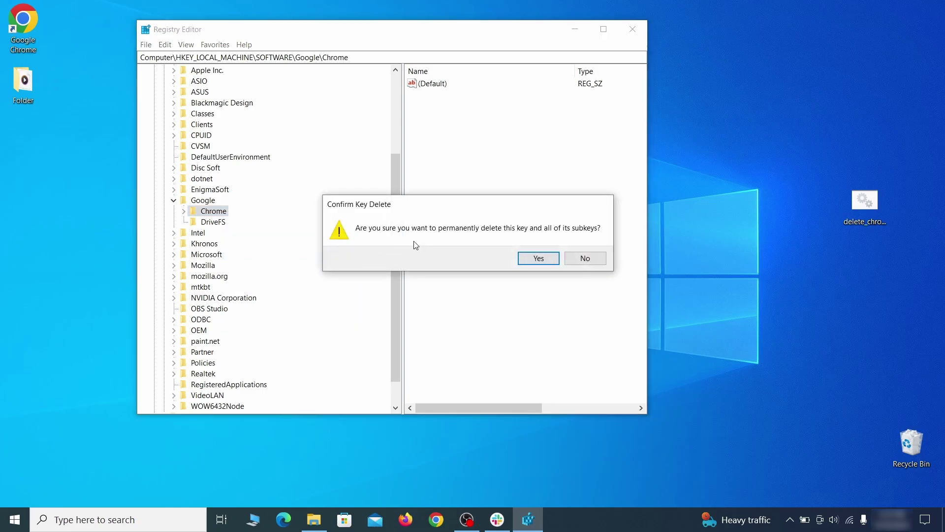
{"action": "left_click", "coordinate": [545, 258]}
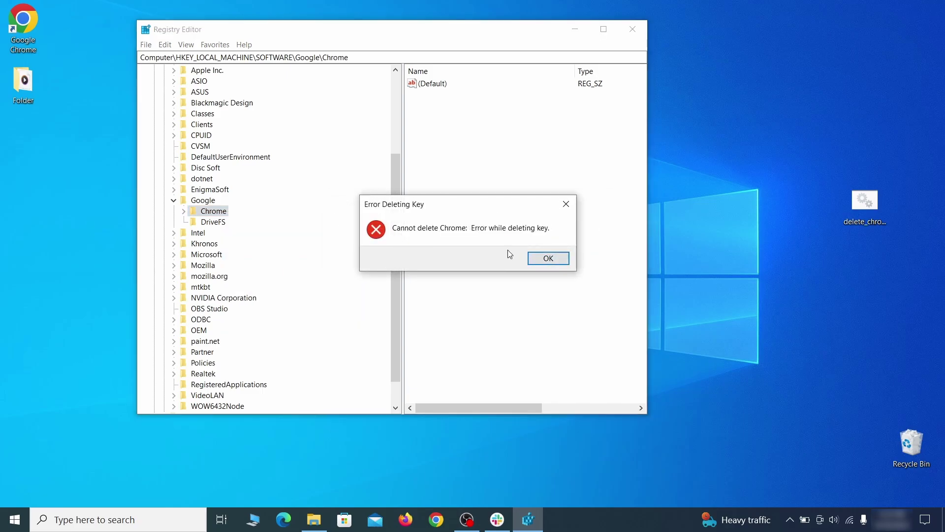
{"action": "left_click", "coordinate": [547, 258]}
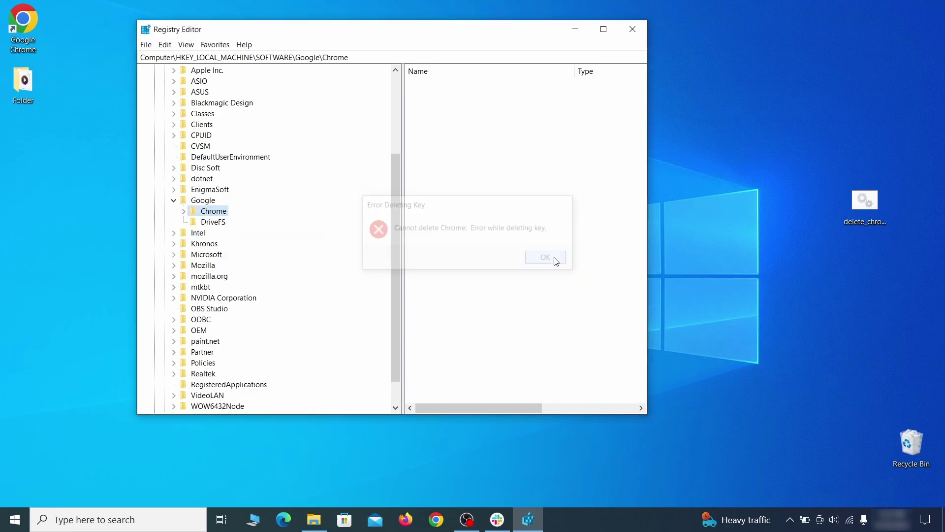
{"action": "right_click", "coordinate": [222, 214]}
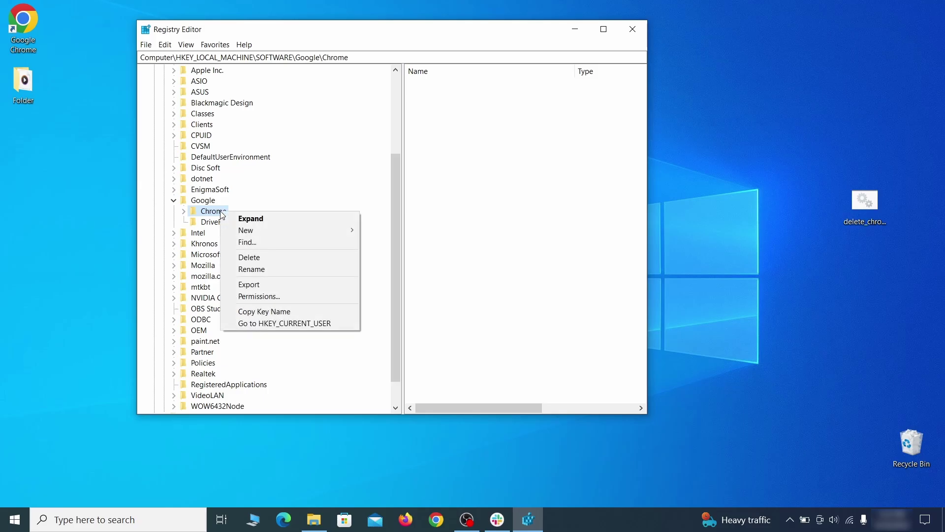
Make Everyone the owner of the Chrome key and replace permissions on all its subkeys.
{"action": "left_click", "coordinate": [279, 296]}
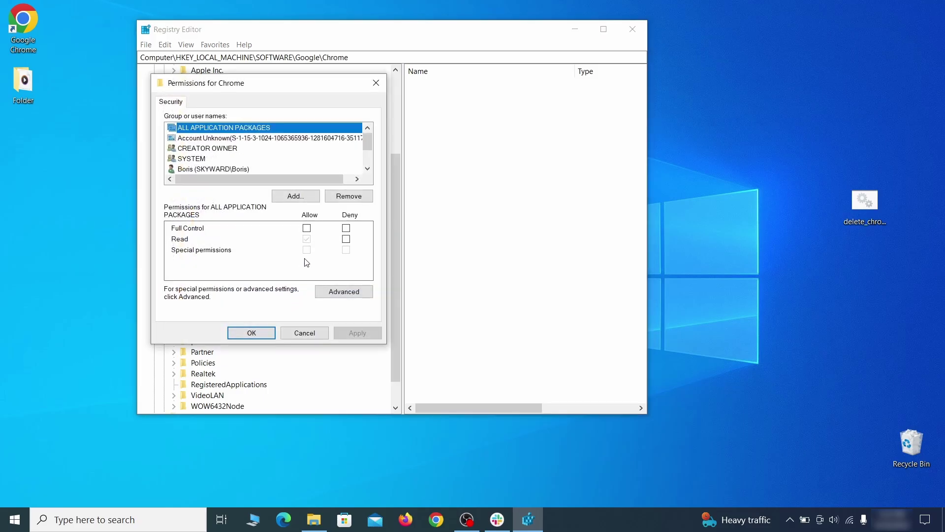
{"action": "left_click", "coordinate": [343, 293]}
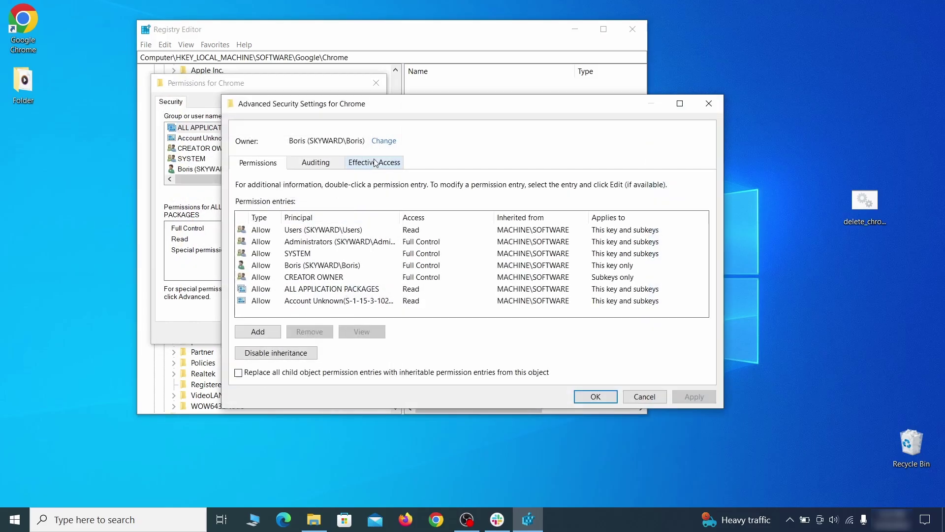
{"action": "left_click", "coordinate": [383, 145]}
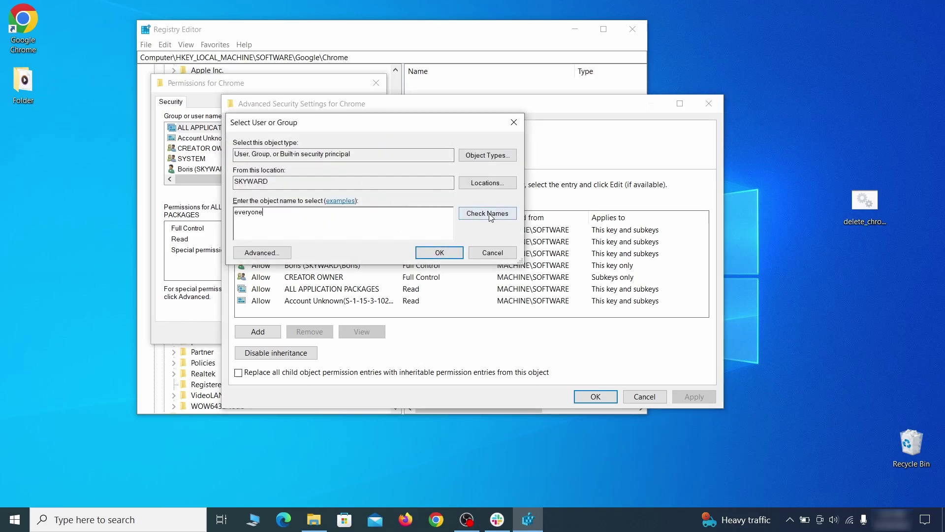
{"action": "left_click", "coordinate": [441, 253]}
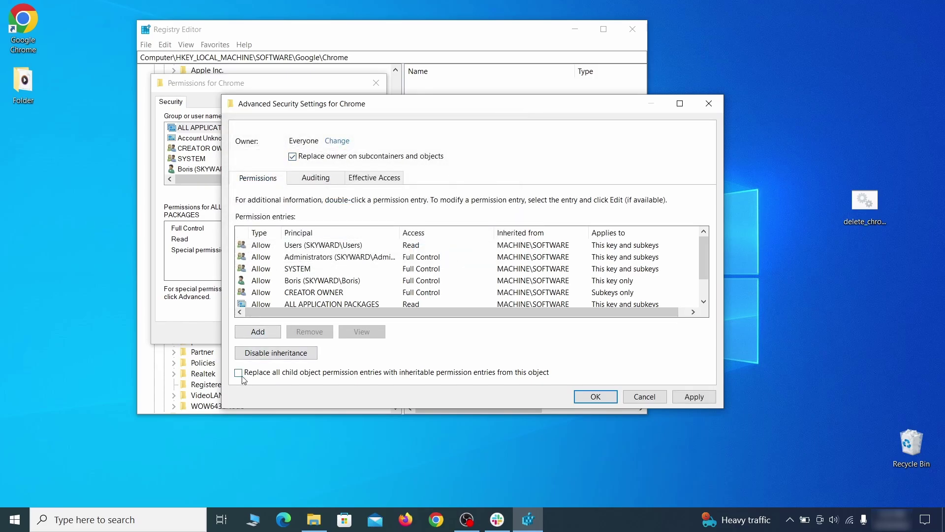
{"action": "left_click", "coordinate": [694, 396]}
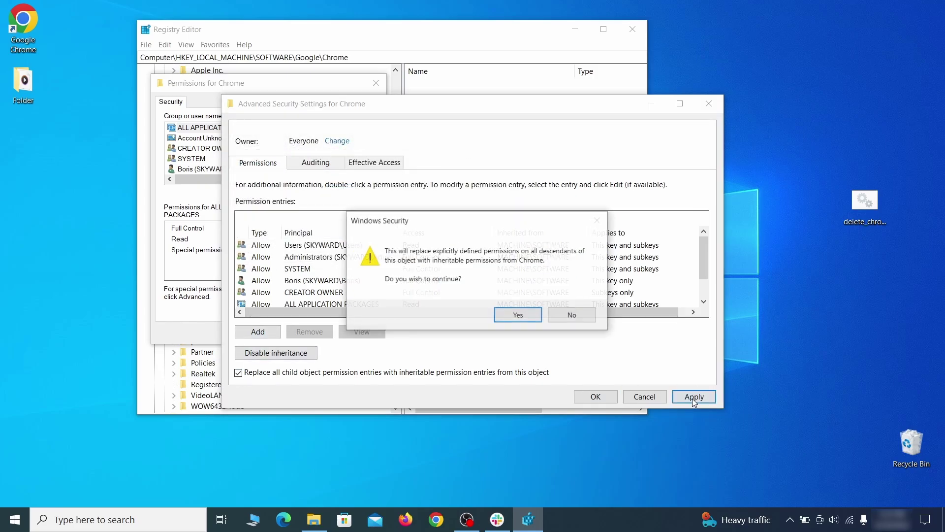
{"action": "left_click", "coordinate": [515, 315]}
{"action": "left_click", "coordinate": [596, 397]}
{"action": "left_click", "coordinate": [255, 332]}
Delete the SOFTWARE\Google\Chrome key and the Policies\Google\Chrome\Recommended key.
{"action": "right_click", "coordinate": [215, 211]}
{"action": "left_click", "coordinate": [268, 261]}
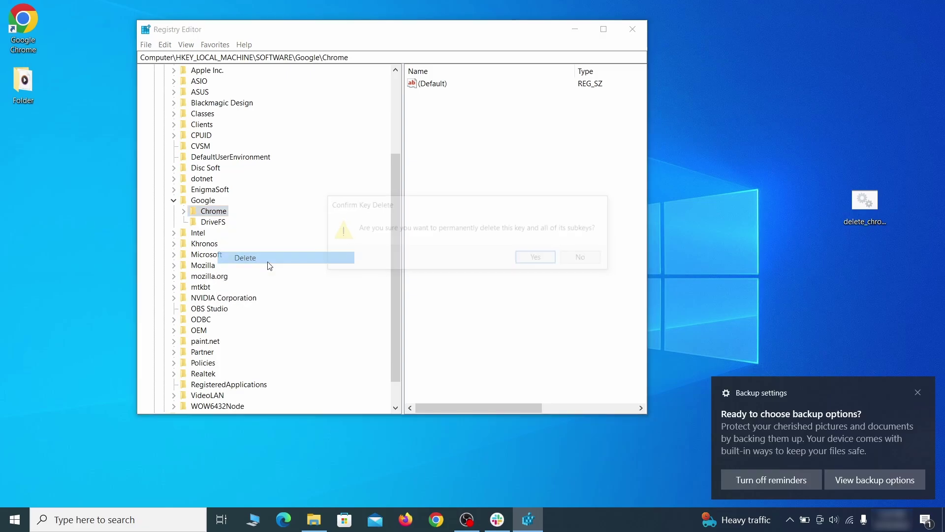
{"action": "left_click", "coordinate": [537, 262]}
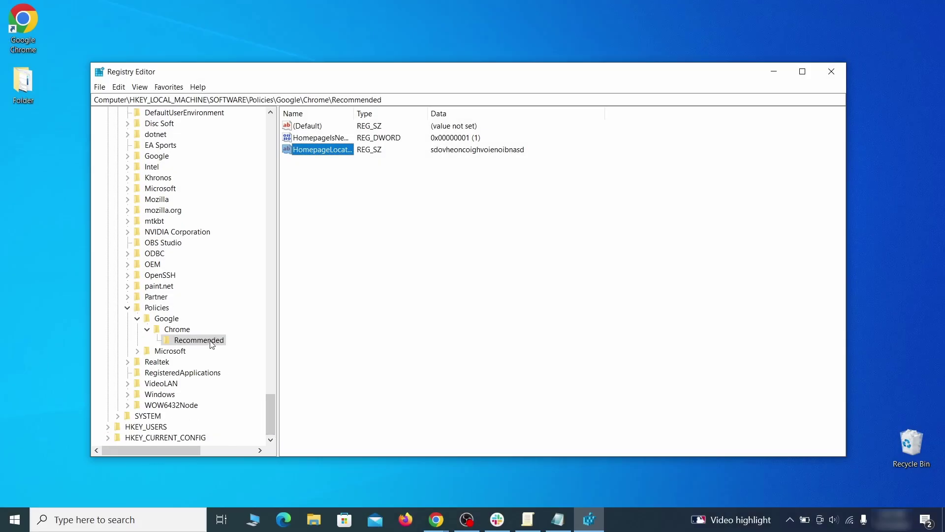
{"action": "right_click", "coordinate": [212, 344]}
{"action": "left_click", "coordinate": [261, 388]}
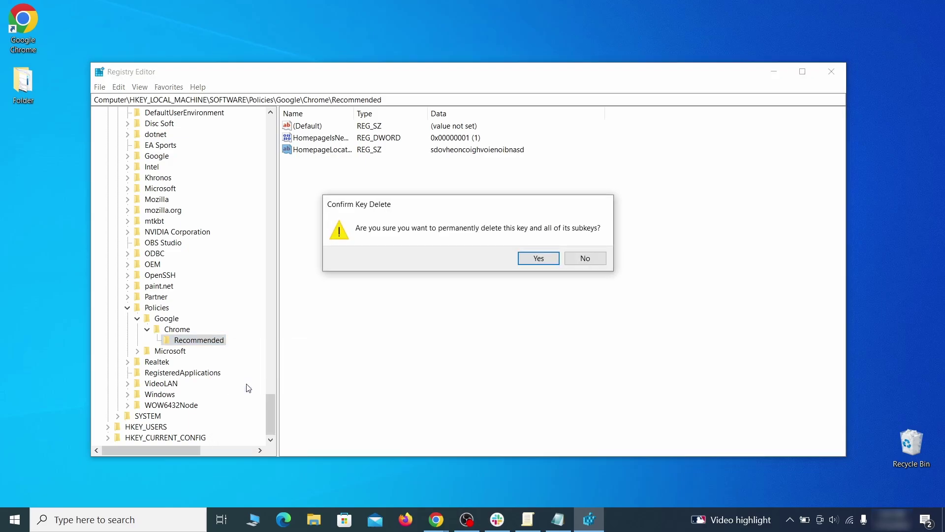
{"action": "left_click", "coordinate": [548, 259]}
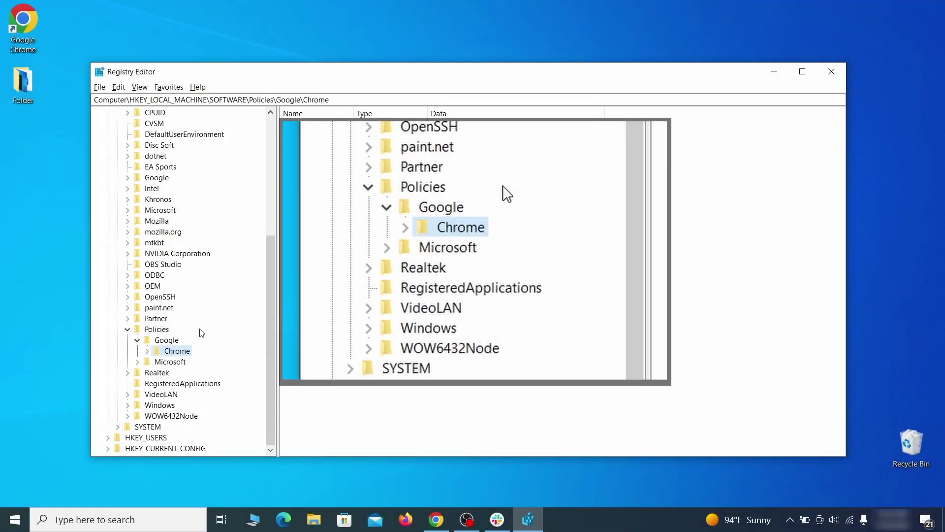
Delete the HKLM\SOFTWARE\Policies\Google\Chrome key and confirm.
{"action": "right_click", "coordinate": [175, 353]}
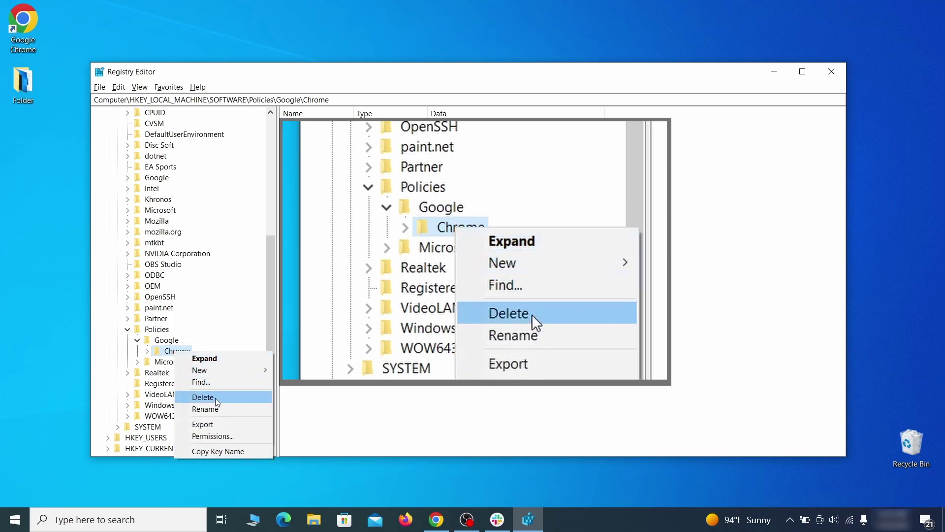
{"action": "left_click", "coordinate": [217, 399]}
{"action": "left_click", "coordinate": [554, 258]}
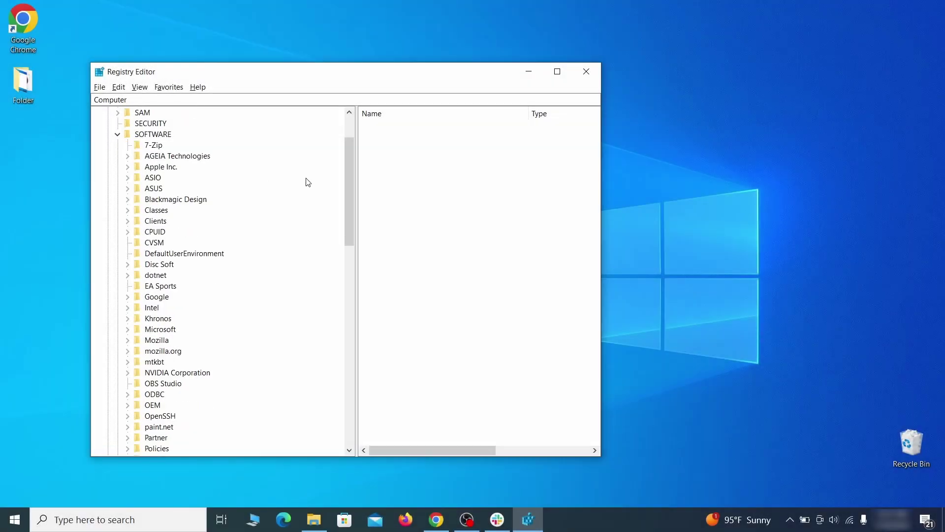
{"action": "left_click_drag", "start_coordinate": [352, 181], "coordinate": [340, 347]}
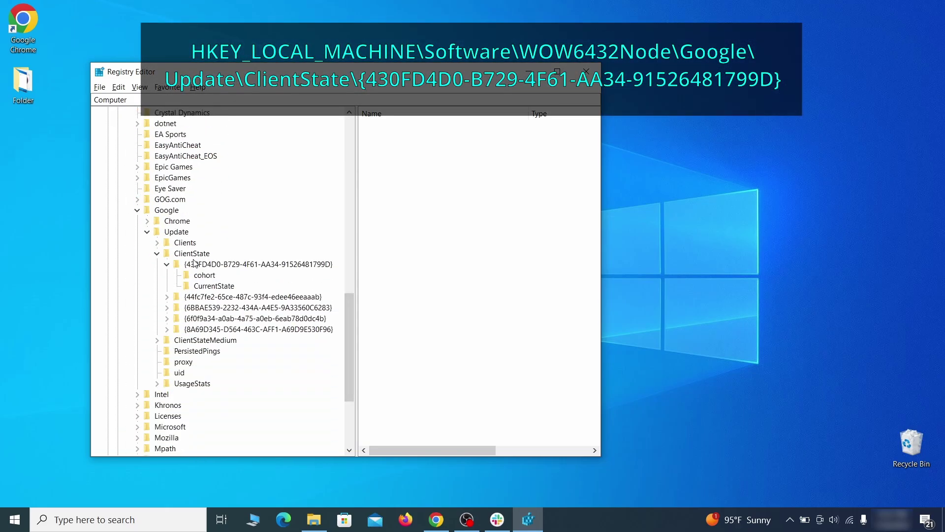
Delete the CloudManagementEnrollmentToken value from Google Update's {430FD4D0...} ClientState key.
{"action": "left_click", "coordinate": [209, 268]}
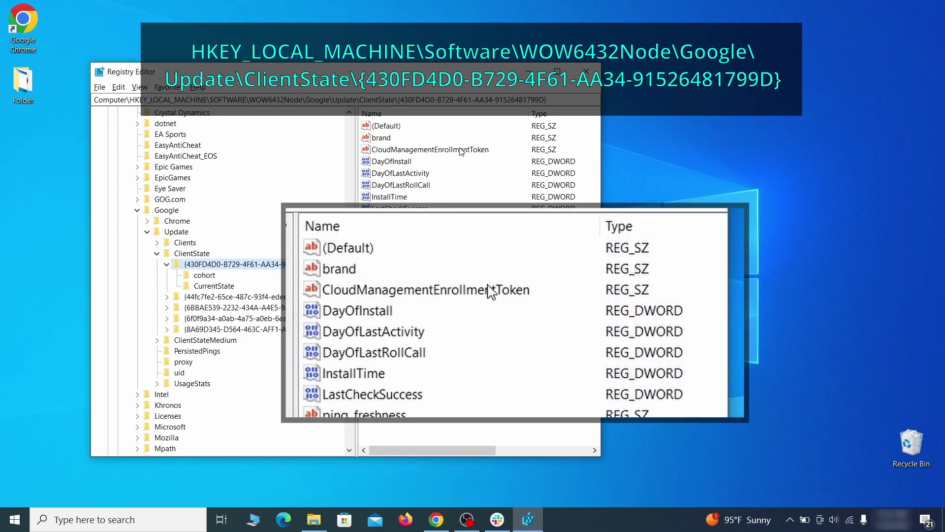
{"action": "left_click", "coordinate": [480, 152]}
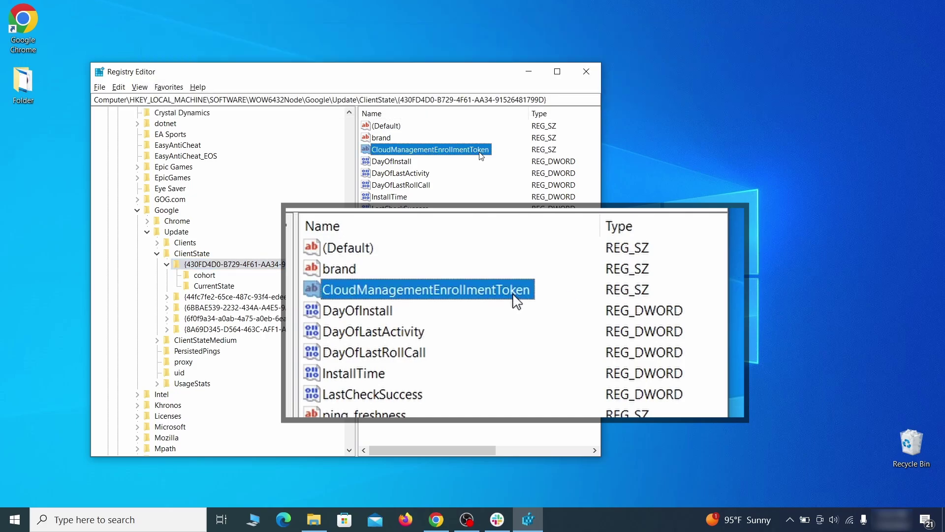
{"action": "right_click", "coordinate": [480, 151]}
{"action": "left_click", "coordinate": [501, 186]}
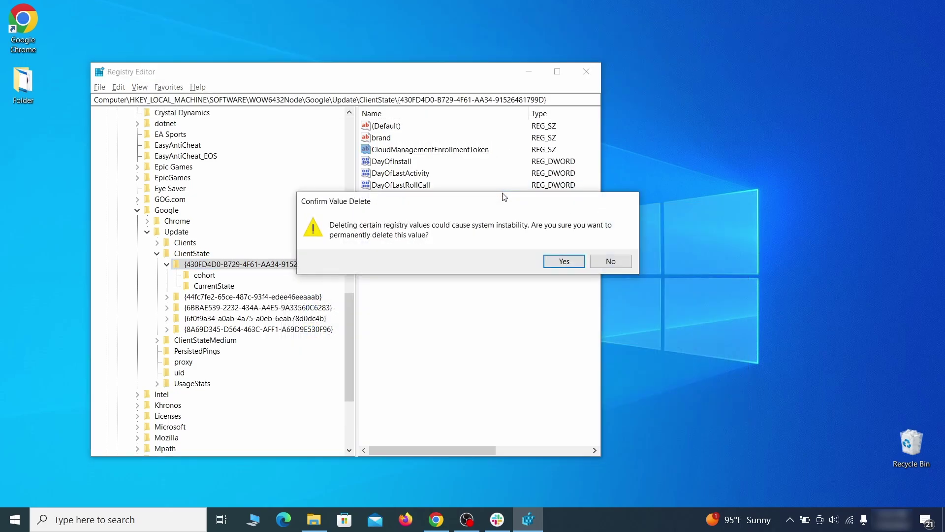
{"action": "left_click", "coordinate": [563, 263]}
{"action": "type", "text": "chrome poli"}
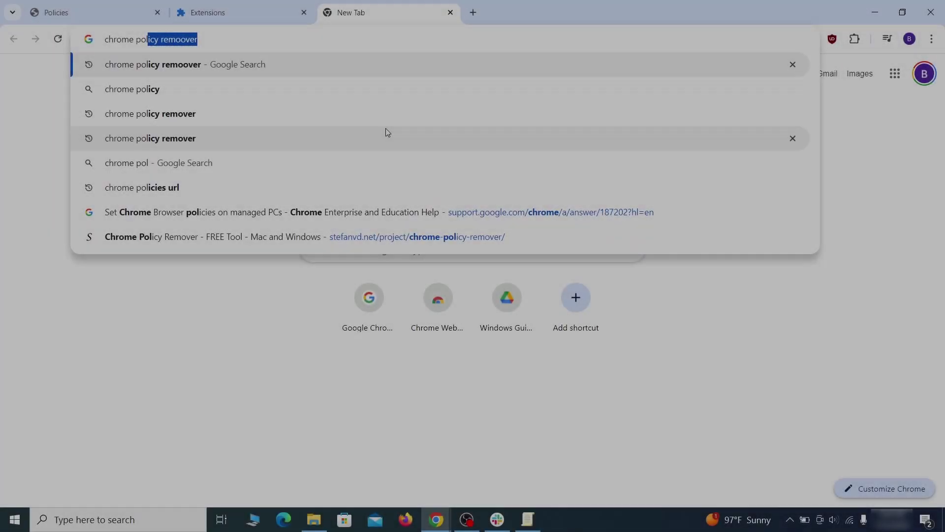
{"action": "type", "text": "cy re"}
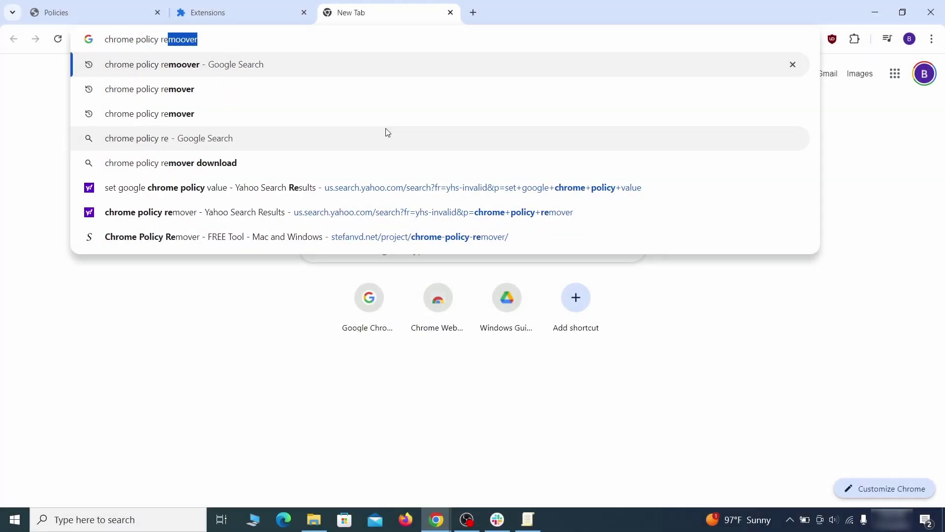
{"action": "type", "text": "mover"}
Find the stefanvd.net Chrome Policy Remover page and download delete_chrome_policies.bat for Windows.
{"action": "key", "text": "Return"}
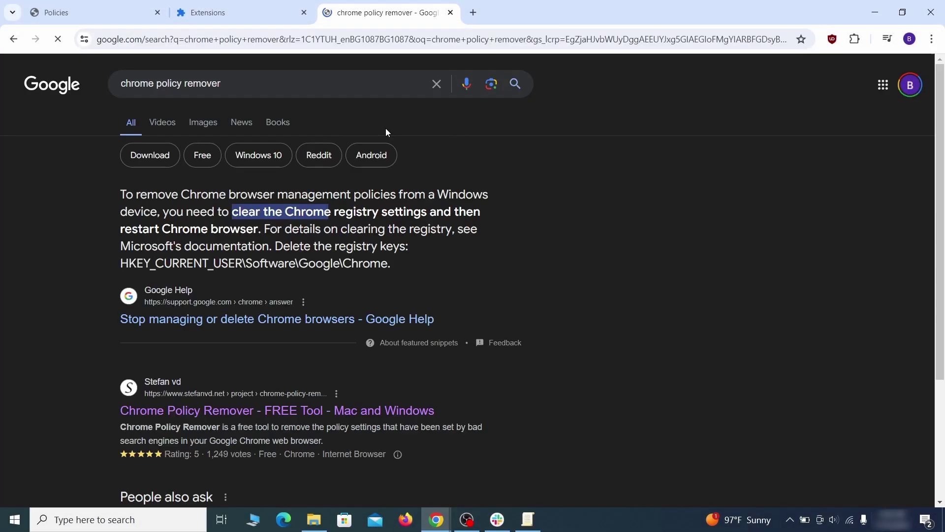
{"action": "left_click", "coordinate": [280, 410]}
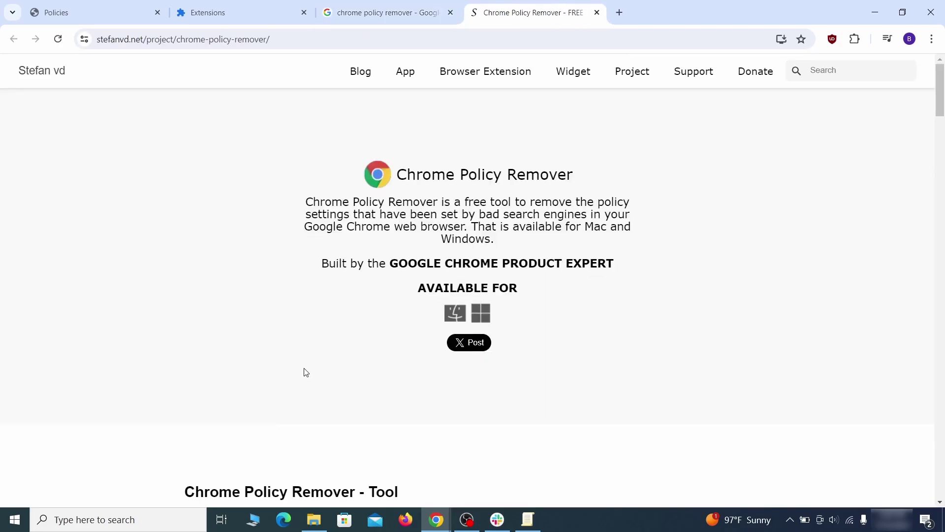
{"action": "scroll", "coordinate": [304, 371], "scroll_direction": "down", "scroll_amount": 3}
{"action": "scroll", "coordinate": [308, 376], "scroll_direction": "down", "scroll_amount": 4}
{"action": "scroll", "coordinate": [308, 377], "scroll_direction": "down", "scroll_amount": 5}
{"action": "scroll", "coordinate": [308, 377], "scroll_direction": "down", "scroll_amount": 4}
{"action": "scroll", "coordinate": [309, 377], "scroll_direction": "down", "scroll_amount": 5}
{"action": "scroll", "coordinate": [308, 376], "scroll_direction": "down", "scroll_amount": 3}
{"action": "scroll", "coordinate": [308, 377], "scroll_direction": "down", "scroll_amount": 3}
{"action": "scroll", "coordinate": [308, 377], "scroll_direction": "down", "scroll_amount": 4}
{"action": "scroll", "coordinate": [308, 377], "scroll_direction": "down", "scroll_amount": 3}
{"action": "scroll", "coordinate": [308, 377], "scroll_direction": "down", "scroll_amount": 3}
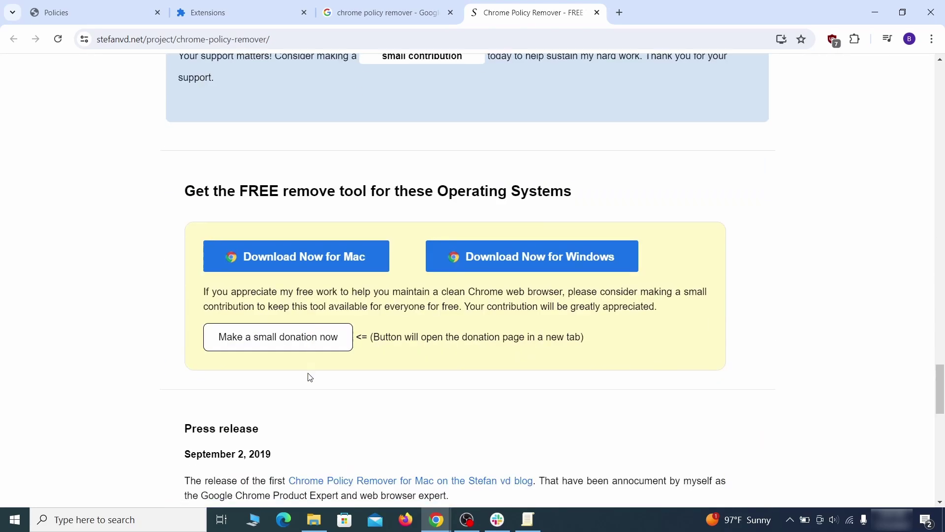
{"action": "left_click", "coordinate": [562, 253]}
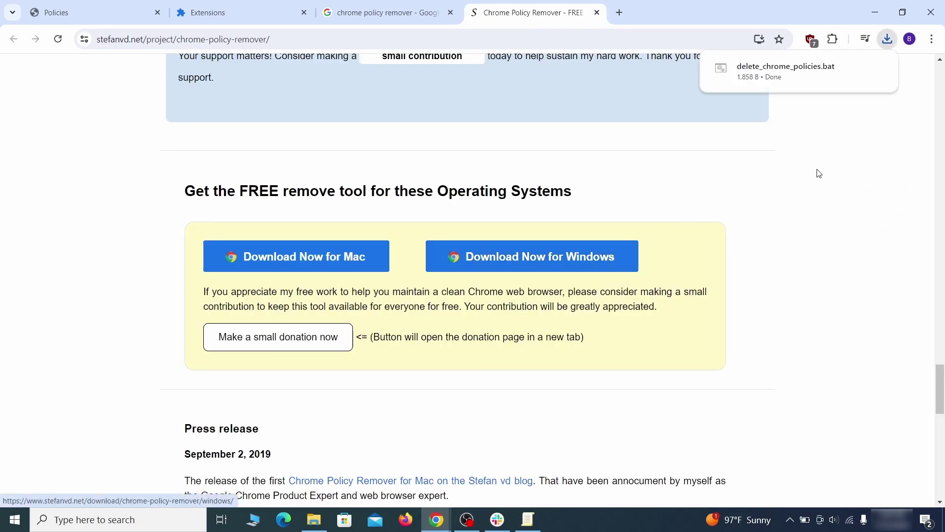
{"action": "mouse_move", "coordinate": [797, 71]}
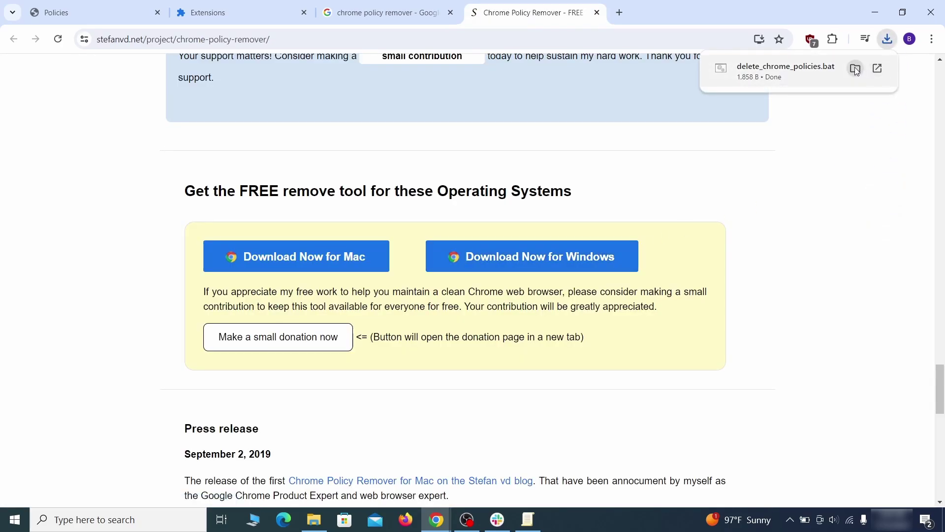
Move the downloaded delete_chrome_policies.bat from Downloads onto the desktop.
{"action": "left_click", "coordinate": [855, 70]}
{"action": "left_click", "coordinate": [876, 12]}
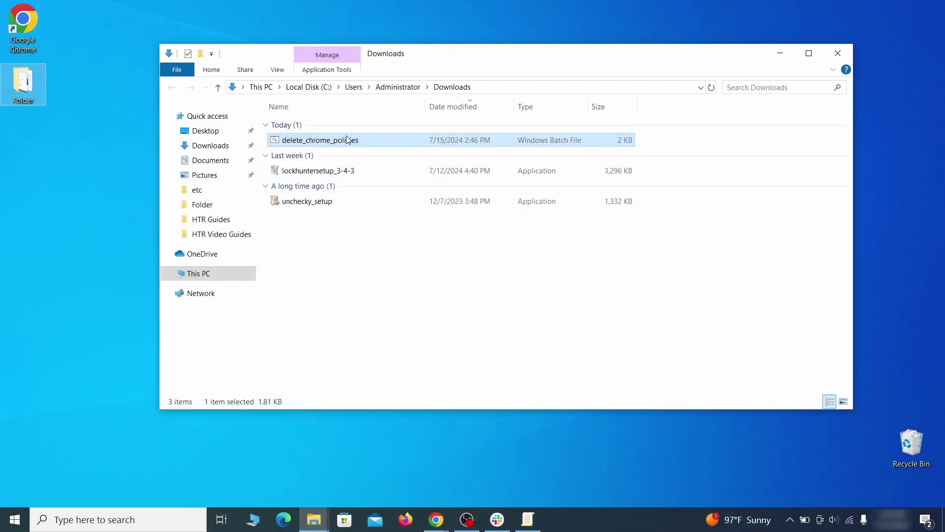
{"action": "mouse_move", "coordinate": [347, 140]}
{"action": "left_mouse_down"}
{"action": "mouse_move", "coordinate": [93, 304]}
{"action": "mouse_move", "coordinate": [473, 190]}
{"action": "left_mouse_up"}
{"action": "left_click", "coordinate": [840, 58]}
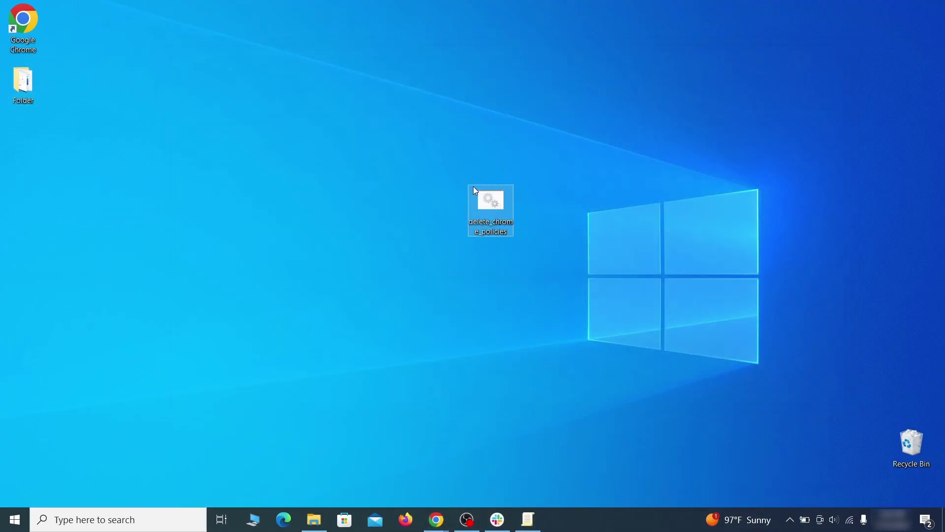
Run delete_chrome_policies.bat as administrator past the SmartScreen warning, then close the finished command window.
{"action": "right_click", "coordinate": [502, 205]}
{"action": "left_click", "coordinate": [566, 252]}
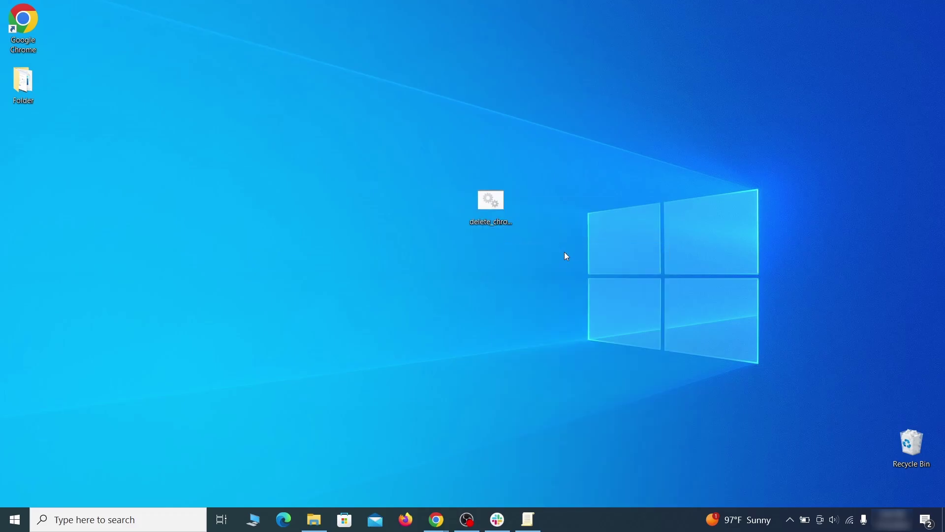
{"action": "left_click", "coordinate": [344, 170]}
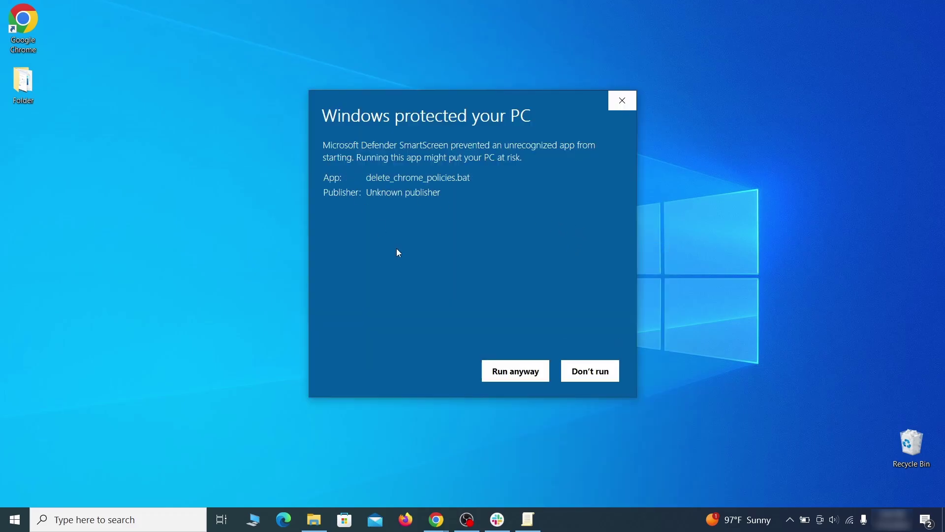
{"action": "left_click", "coordinate": [515, 376]}
{"action": "left_click_drag", "start_coordinate": [337, 28], "coordinate": [497, 59]}
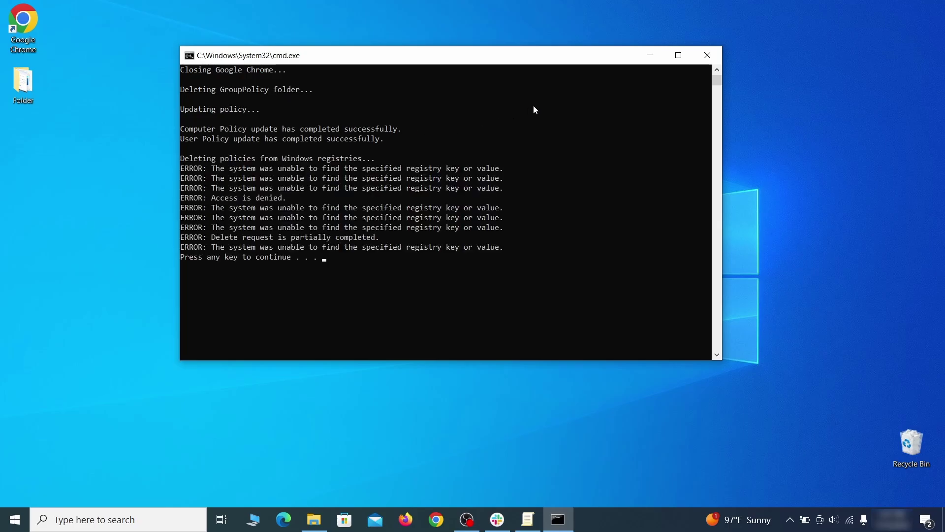
{"action": "left_click", "coordinate": [707, 55]}
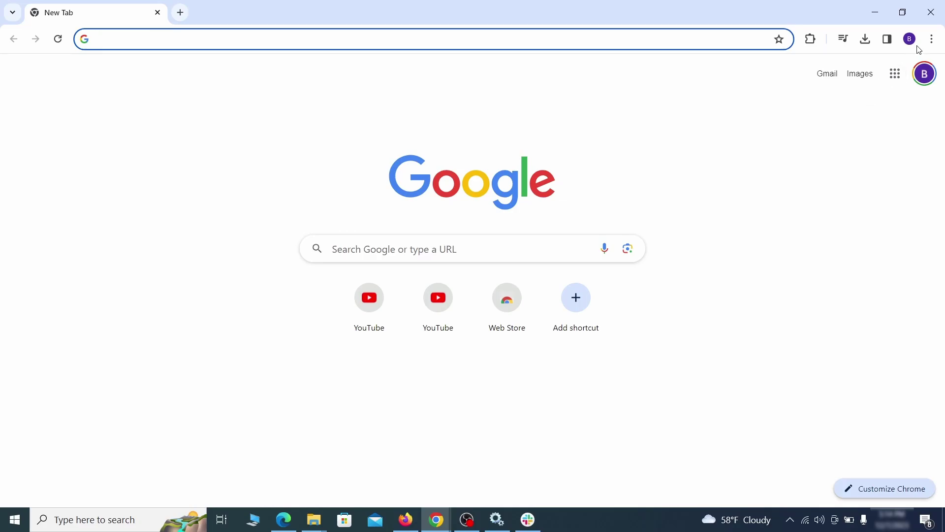
In Manage Extensions, switch off the Add to Zola Button extension and start its removal.
{"action": "left_click", "coordinate": [932, 39]}
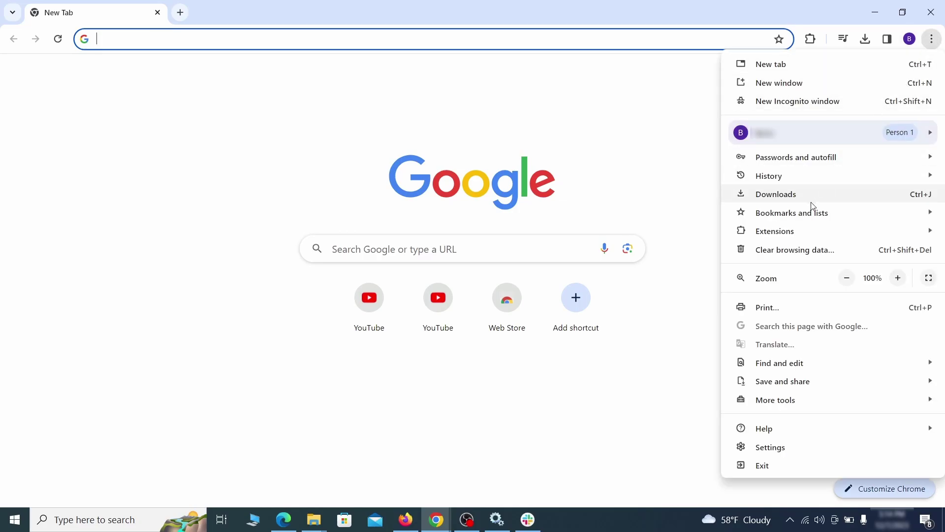
{"action": "mouse_move", "coordinate": [774, 231]}
{"action": "left_click", "coordinate": [695, 233]}
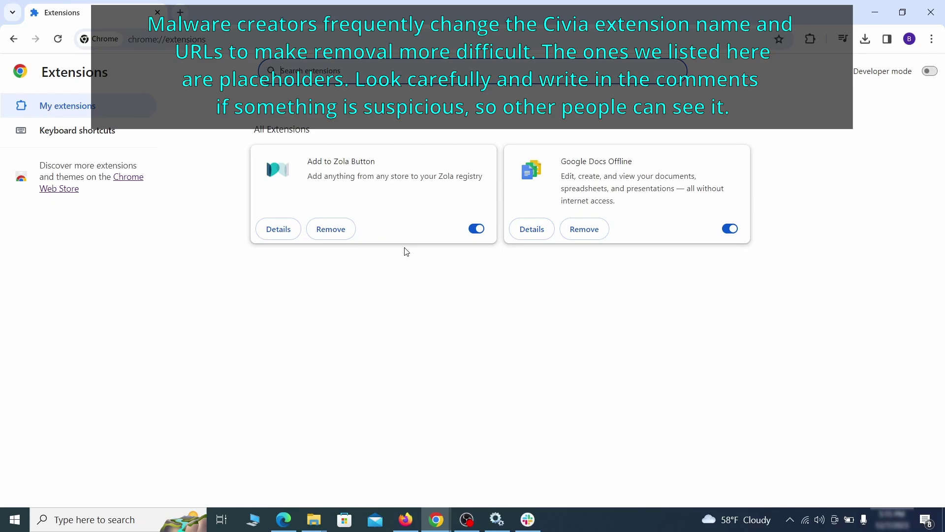
{"action": "left_click", "coordinate": [476, 229]}
{"action": "left_click", "coordinate": [342, 231]}
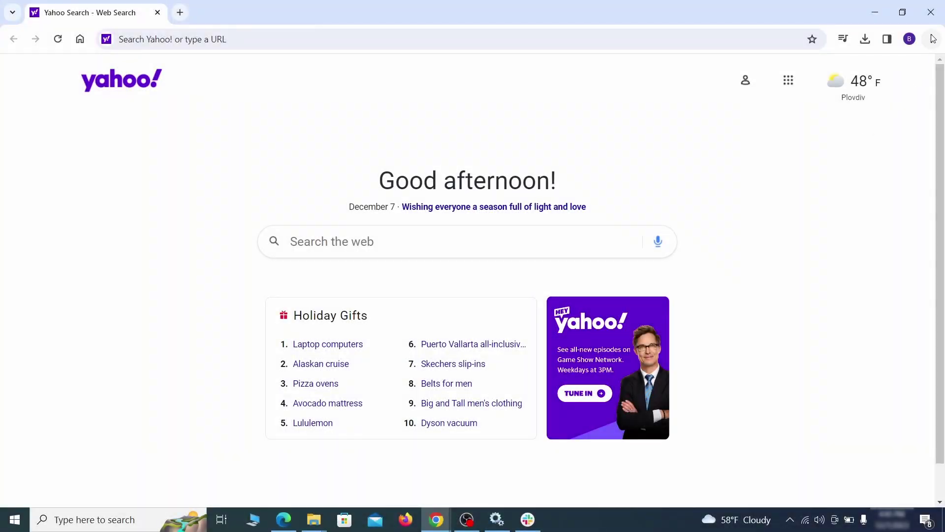
From Privacy and security, clear browsing data on the Advanced tab with everything but passwords ticked.
{"action": "left_click", "coordinate": [933, 38]}
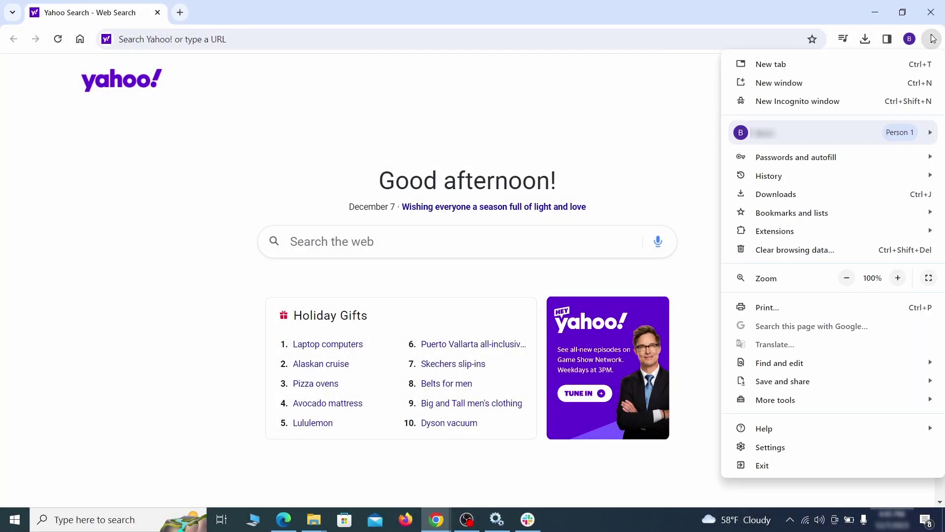
{"action": "left_click", "coordinate": [772, 448]}
{"action": "left_click", "coordinate": [112, 154]}
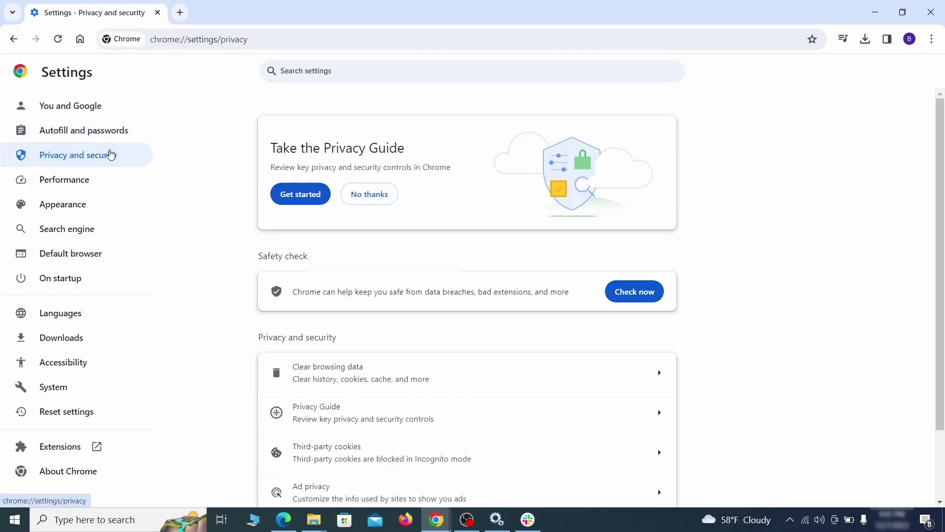
{"action": "scroll", "coordinate": [746, 323], "scroll_direction": "down", "scroll_amount": 1}
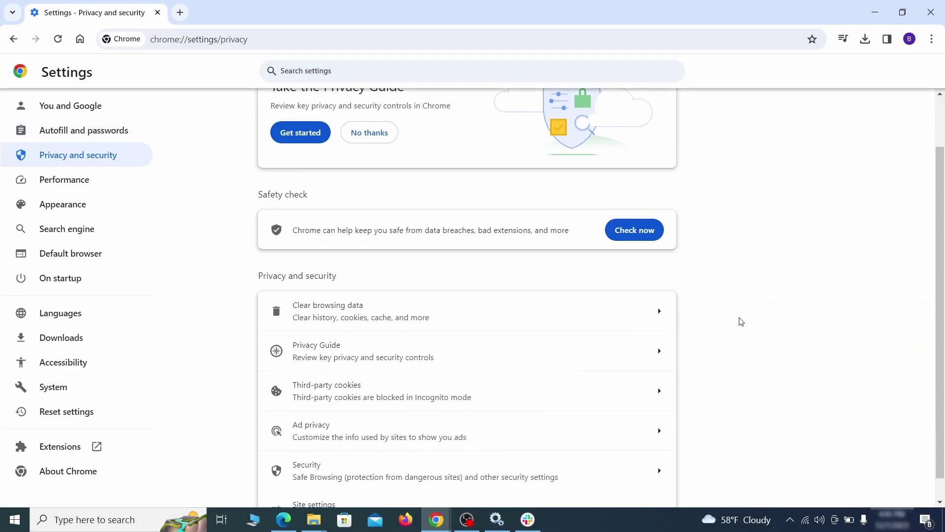
{"action": "left_click", "coordinate": [615, 318]}
{"action": "left_click", "coordinate": [416, 176]}
{"action": "left_click", "coordinate": [526, 177]}
{"action": "scroll", "coordinate": [479, 282], "scroll_direction": "down", "scroll_amount": 2}
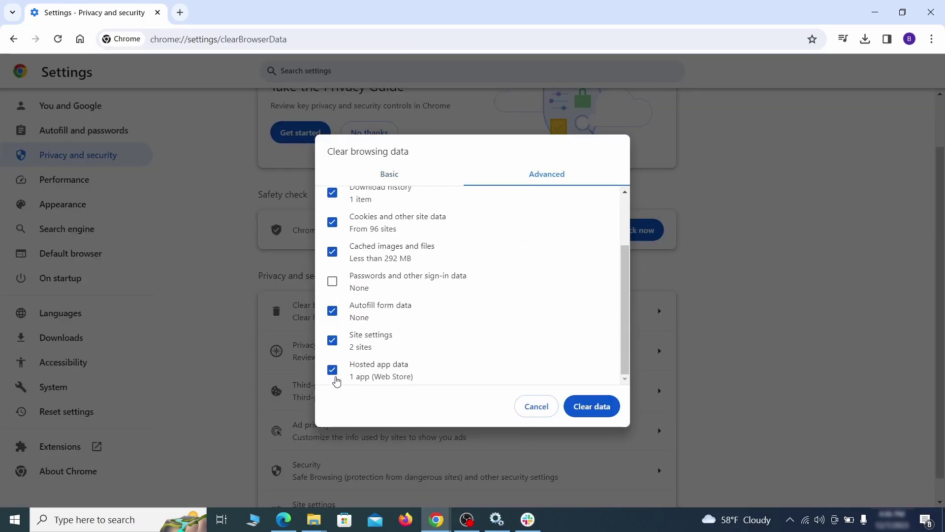
{"action": "left_click", "coordinate": [599, 409]}
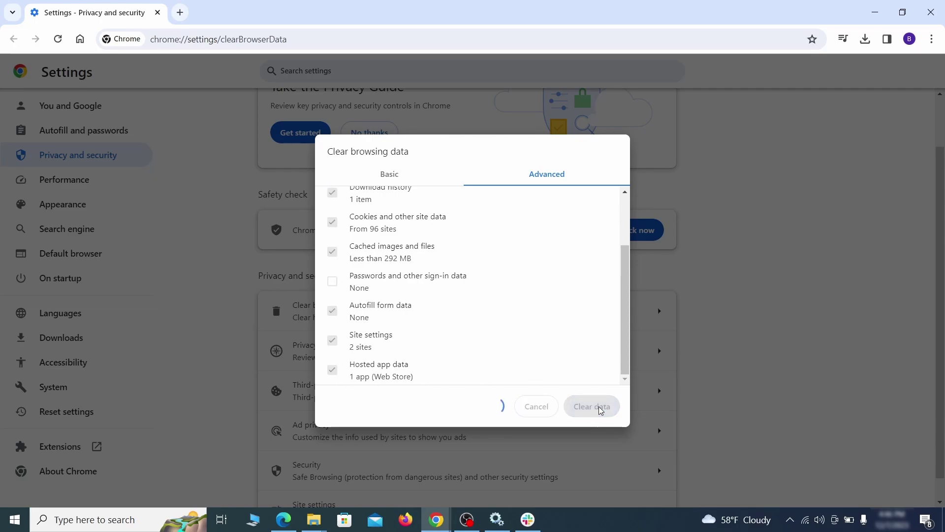
{"action": "scroll", "coordinate": [702, 333], "scroll_direction": "down", "scroll_amount": 1}
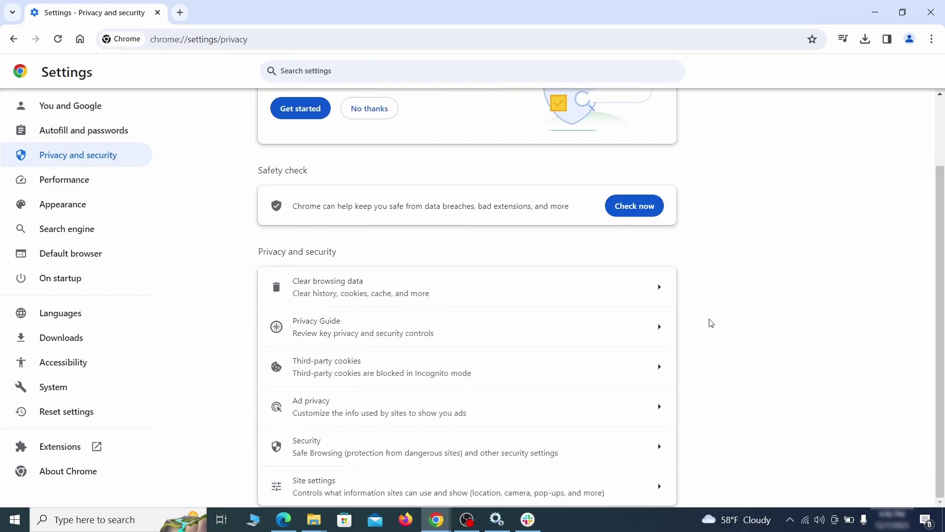
Remove ExampleRougeURL.com from the sites allowed to send notifications.
{"action": "left_click", "coordinate": [461, 484]}
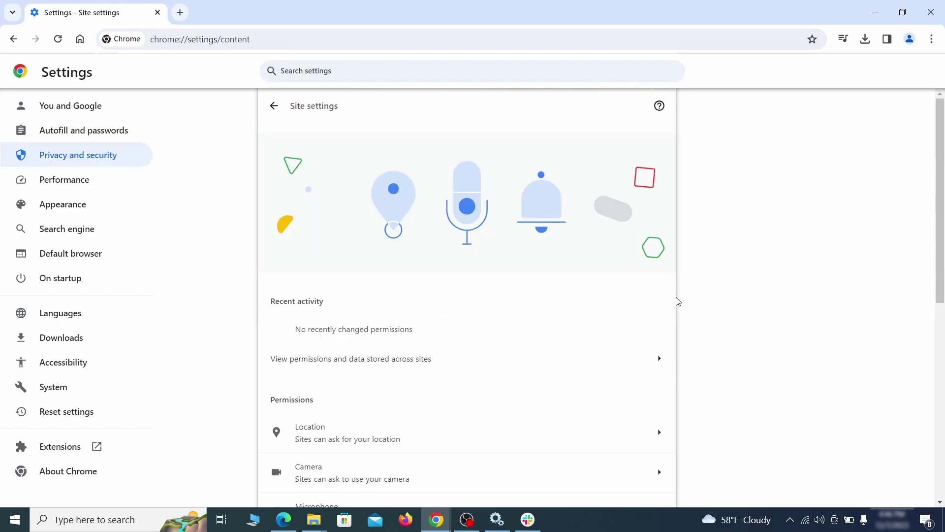
{"action": "scroll", "coordinate": [677, 300], "scroll_direction": "down", "scroll_amount": 3}
{"action": "scroll", "coordinate": [687, 288], "scroll_direction": "down", "scroll_amount": 1}
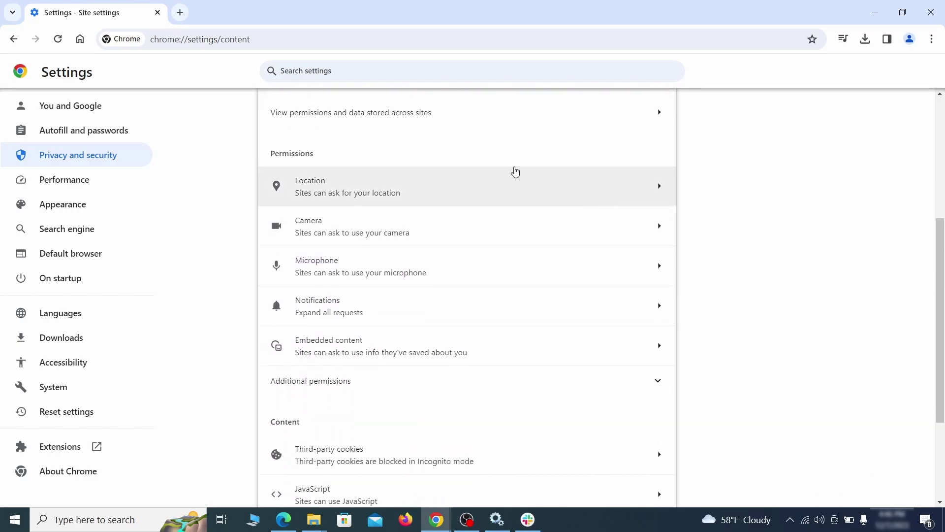
{"action": "left_click", "coordinate": [475, 195]}
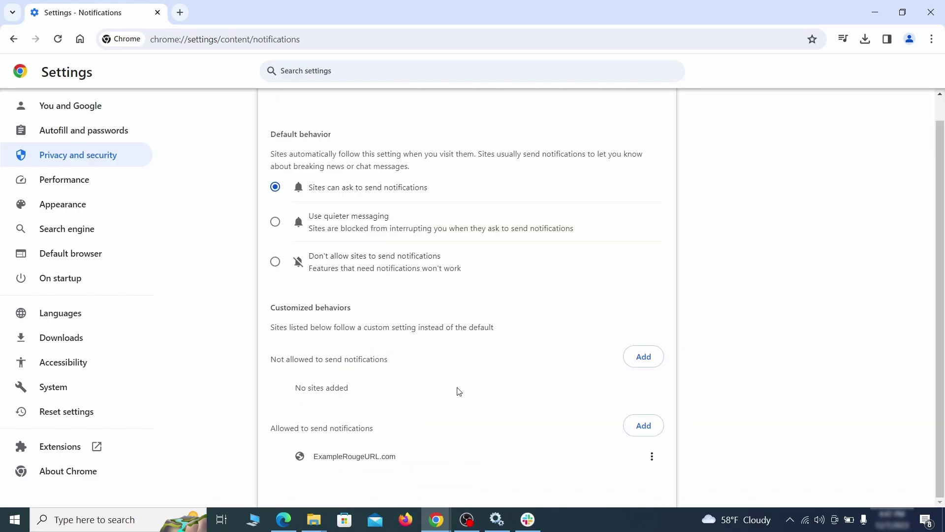
{"action": "left_click", "coordinate": [654, 459]}
{"action": "left_click", "coordinate": [624, 452]}
{"action": "key", "text": "alt+Left"}
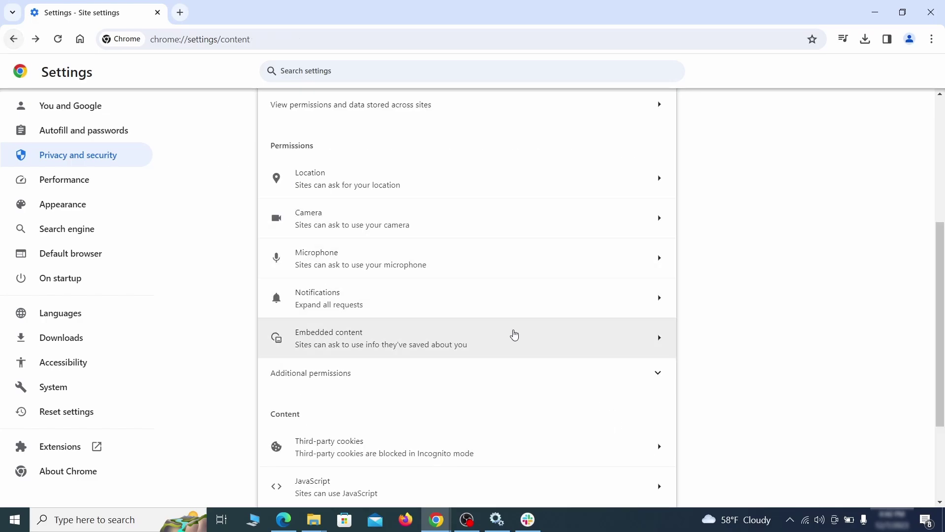
{"action": "scroll", "coordinate": [514, 335], "scroll_direction": "down", "scroll_amount": 2}
Delete ExampleRougeURL.com from the sites allowed to use third-party cookies.
{"action": "left_click", "coordinate": [508, 332]}
{"action": "scroll", "coordinate": [509, 333], "scroll_direction": "down", "scroll_amount": 3}
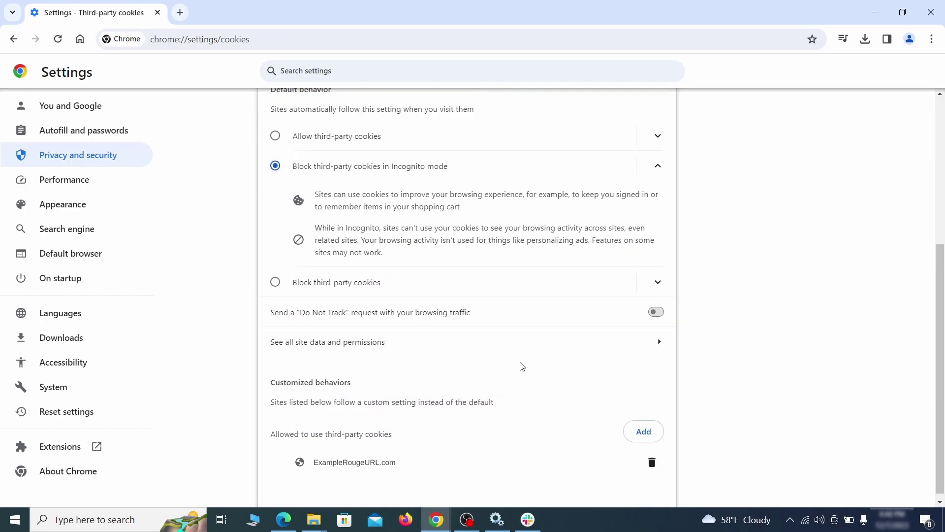
{"action": "left_click", "coordinate": [652, 463]}
{"action": "key", "text": "alt+Left"}
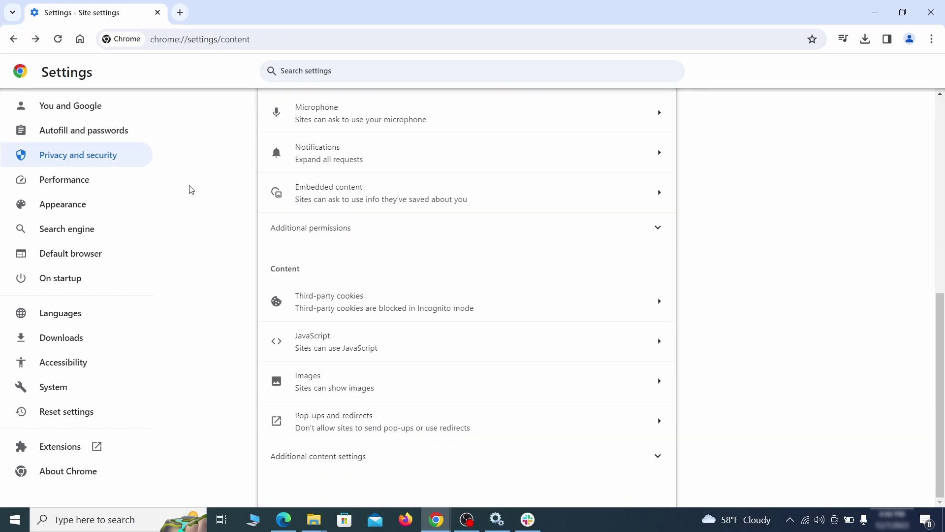
In Appearance, select and delete the ExampleRougeURL.com custom home button address.
{"action": "left_click", "coordinate": [128, 206]}
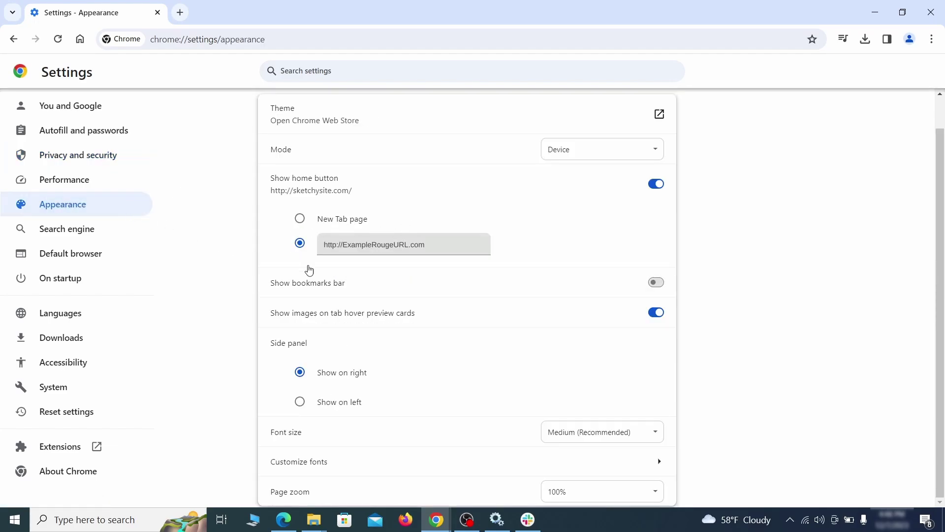
{"action": "left_click_drag", "start_coordinate": [419, 250], "coordinate": [311, 245]}
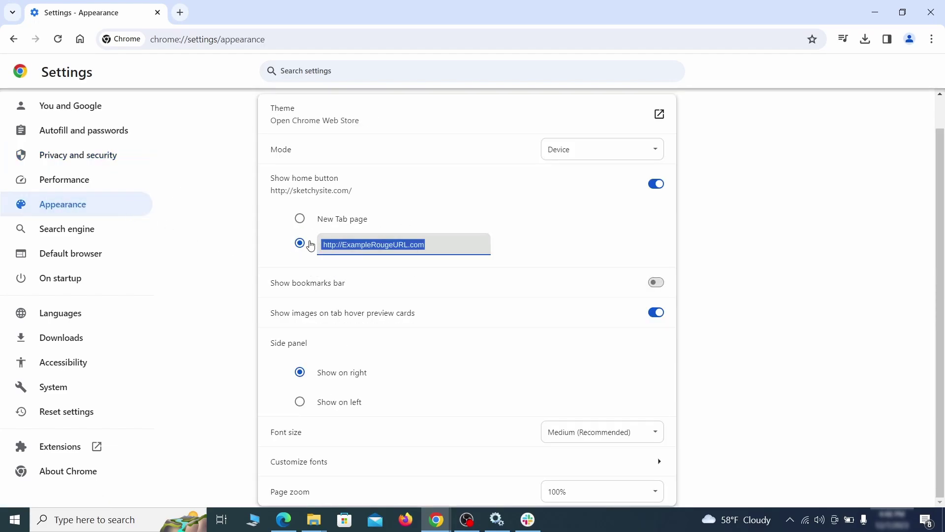
{"action": "key", "text": "BackSpace"}
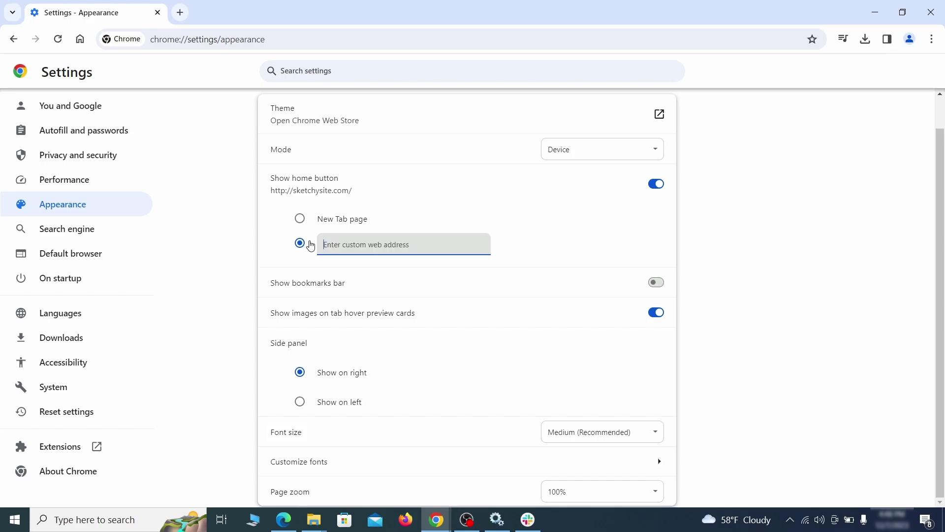
Make Google the address-bar search engine in Search engine settings.
{"action": "left_click", "coordinate": [100, 230]}
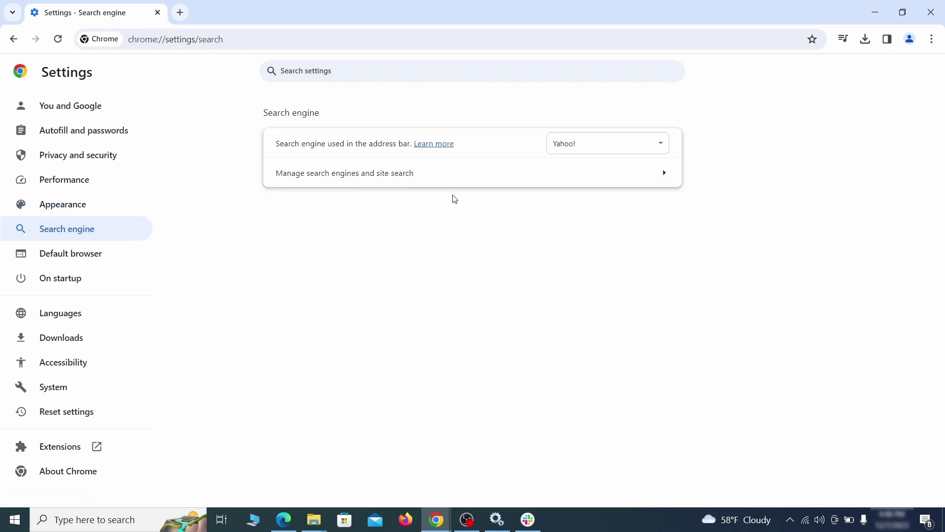
{"action": "left_click", "coordinate": [629, 148]}
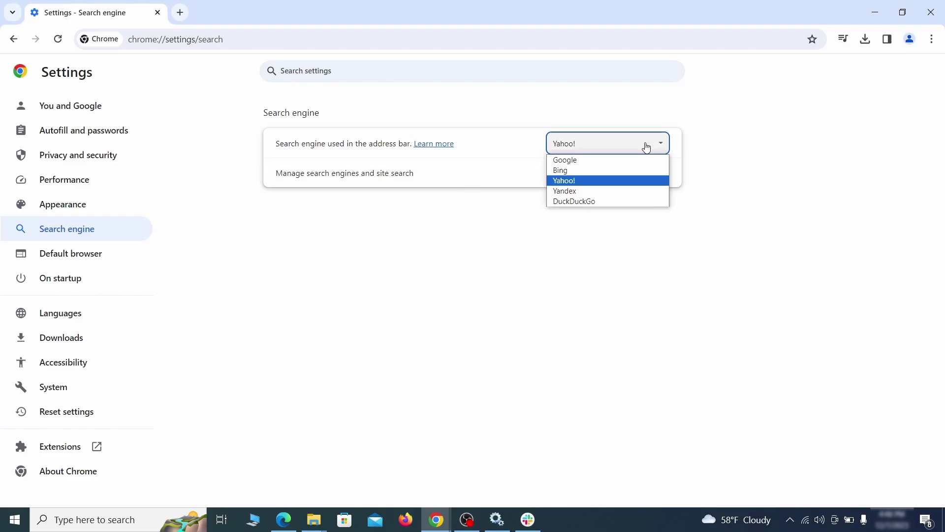
{"action": "left_click", "coordinate": [624, 158]}
Delete the ExampleRougeURL.com site search shortcut in Manage search engines.
{"action": "left_click", "coordinate": [607, 177]}
{"action": "scroll", "coordinate": [609, 251], "scroll_direction": "down", "scroll_amount": 1}
{"action": "scroll", "coordinate": [569, 273], "scroll_direction": "down", "scroll_amount": 4}
{"action": "left_click", "coordinate": [654, 303]}
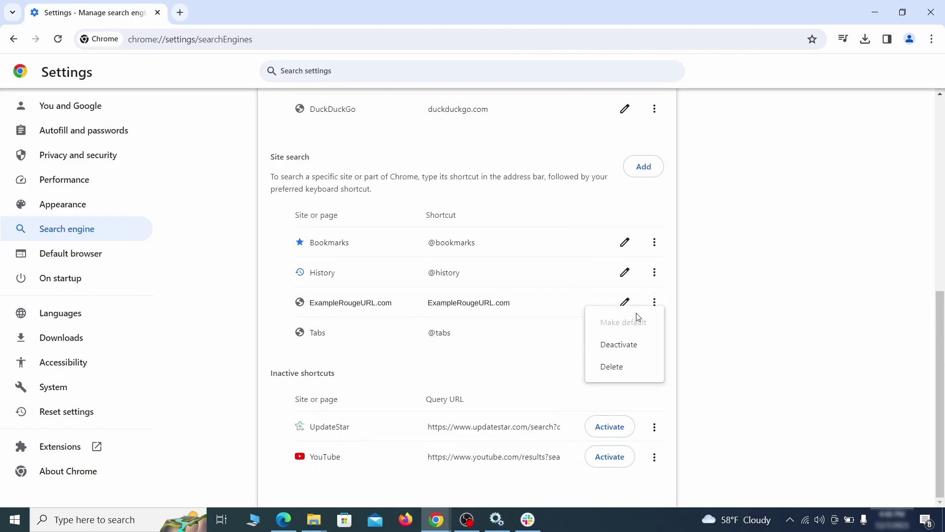
{"action": "left_click", "coordinate": [612, 368]}
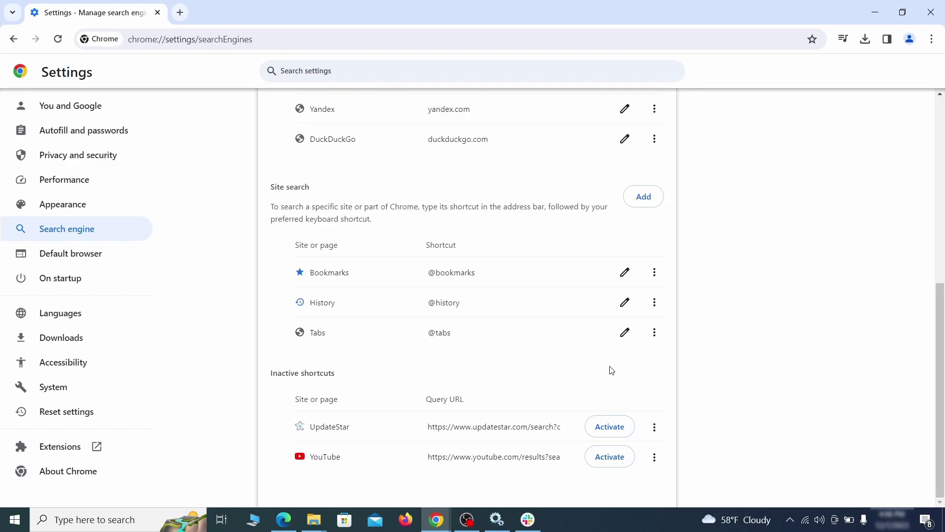
In On startup, open the options for the ExampleRougeURL.com startup page to remove it.
{"action": "left_click", "coordinate": [73, 278]}
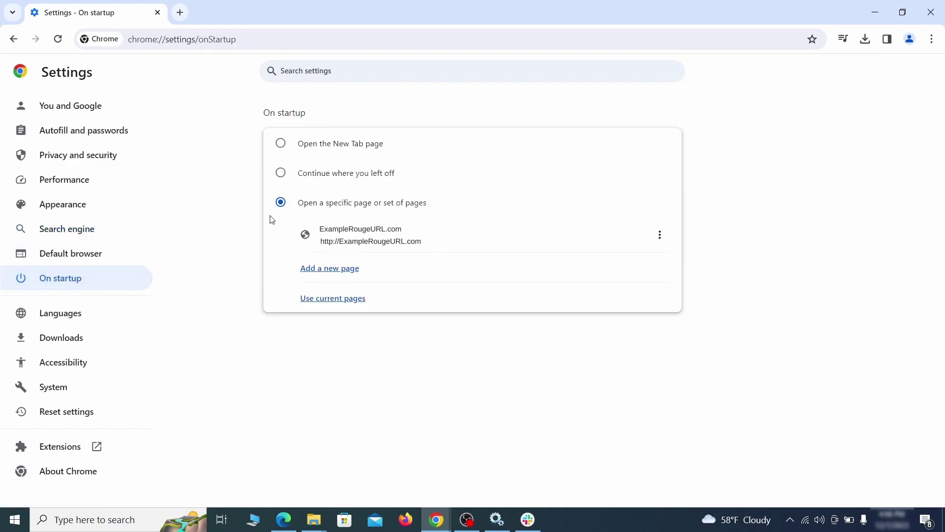
{"action": "left_click", "coordinate": [659, 237]}
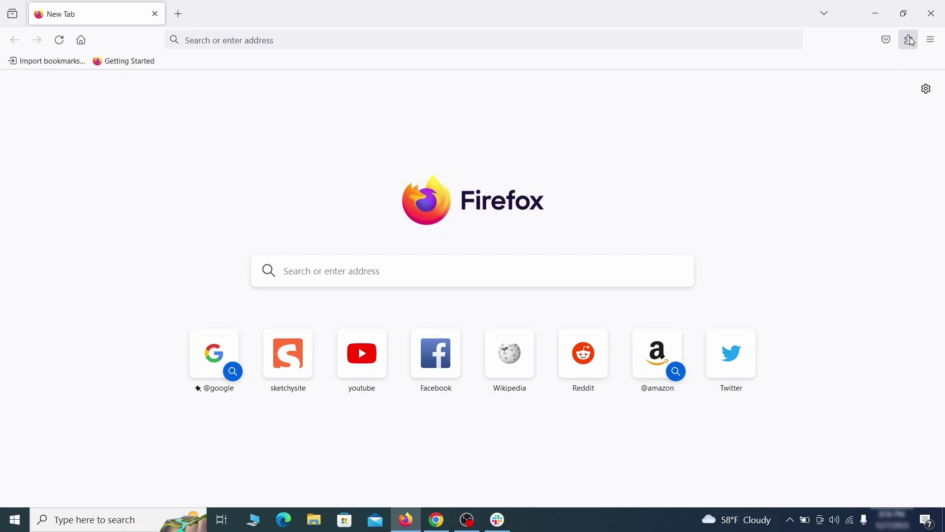
In Firefox's extensions manager, toggle Contenu+ off and ask to remove it.
{"action": "left_click", "coordinate": [909, 40]}
{"action": "left_click", "coordinate": [795, 162]}
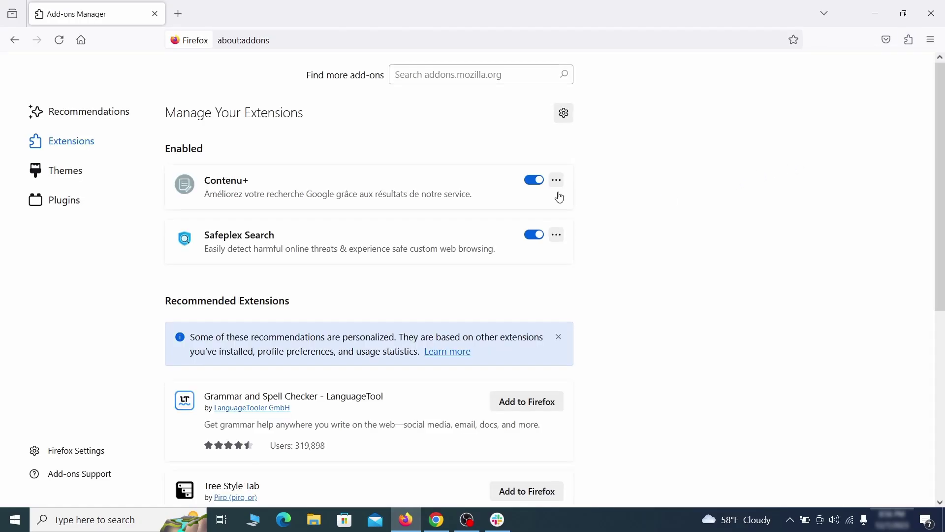
{"action": "left_click", "coordinate": [534, 179]}
{"action": "left_click", "coordinate": [595, 196]}
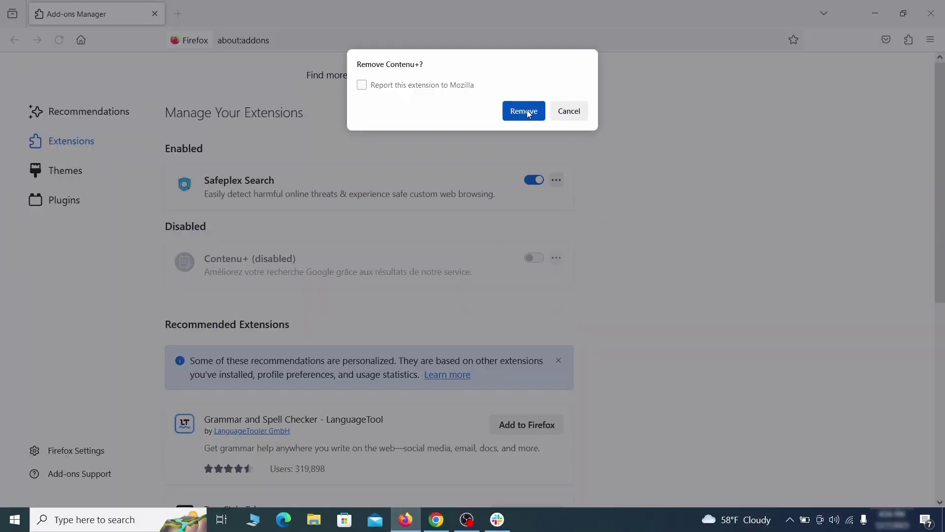
Confirm removing Contenu+, then delete ExampleRougeURL.com from the Home settings homepage field.
{"action": "left_click", "coordinate": [534, 111]}
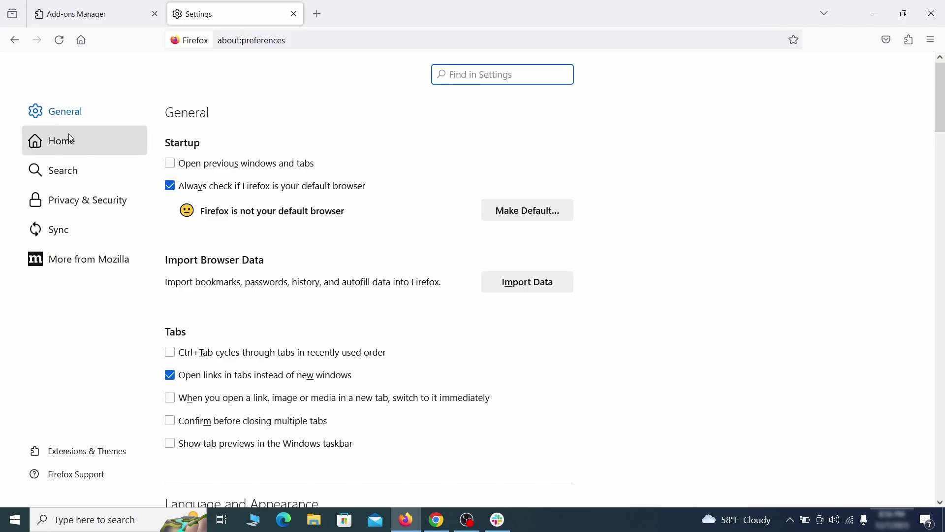
{"action": "left_click", "coordinate": [69, 141]}
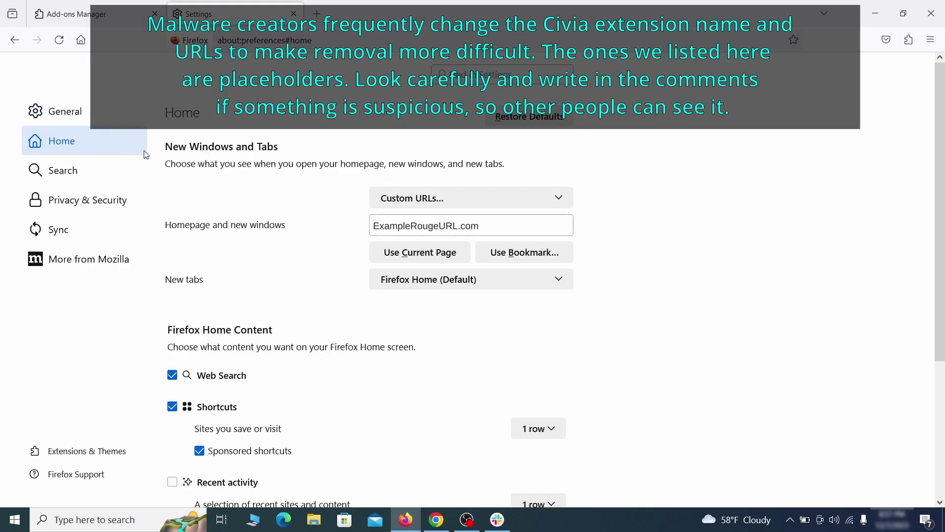
{"action": "triple_click", "coordinate": [477, 224]}
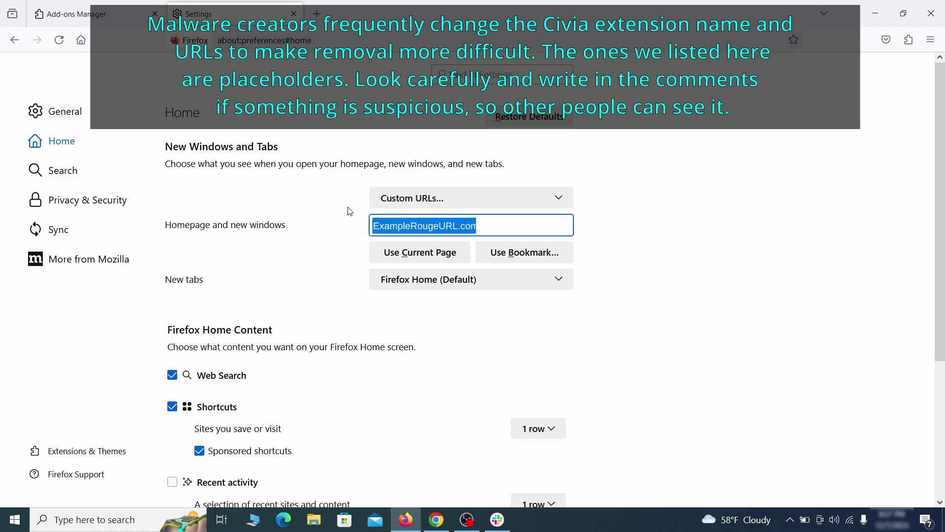
{"action": "key", "text": "BackSpace"}
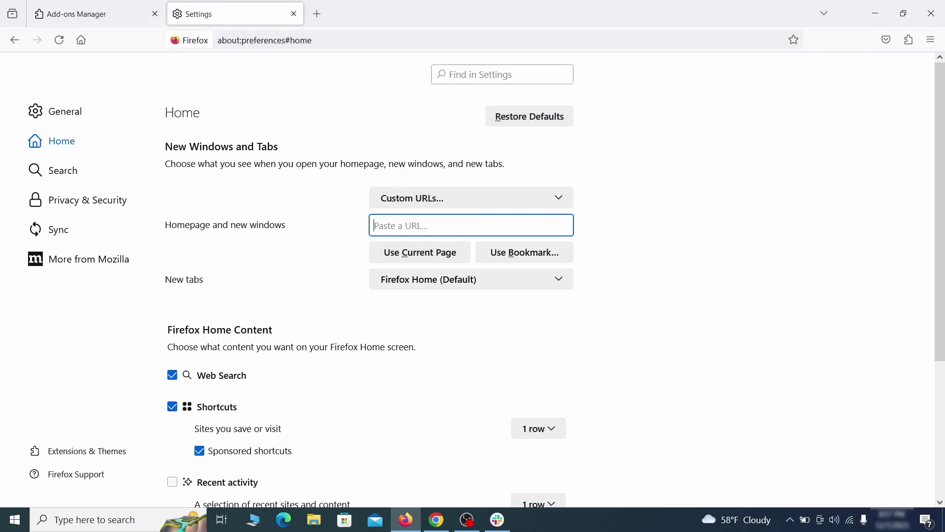
In Firefox Search settings, make Google the default search engine.
{"action": "left_click", "coordinate": [65, 170]}
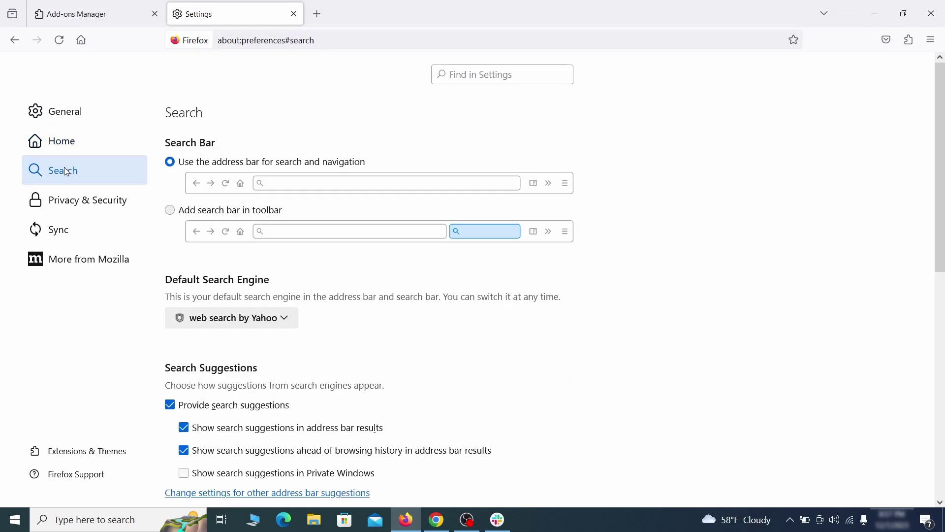
{"action": "scroll", "coordinate": [443, 285], "scroll_direction": "down", "scroll_amount": 2}
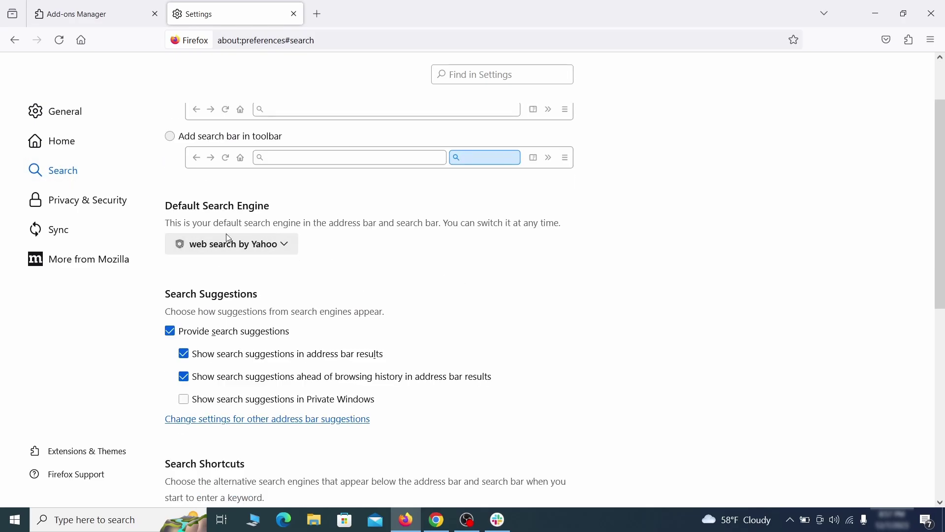
{"action": "left_click", "coordinate": [278, 249]}
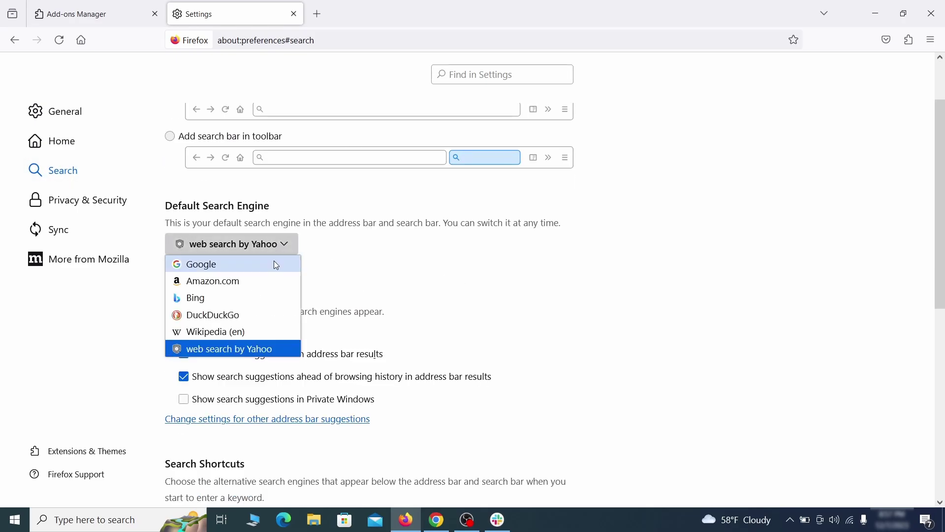
{"action": "left_click", "coordinate": [274, 261]}
{"action": "scroll", "coordinate": [469, 272], "scroll_direction": "down", "scroll_amount": 3}
{"action": "scroll", "coordinate": [480, 266], "scroll_direction": "down", "scroll_amount": 2}
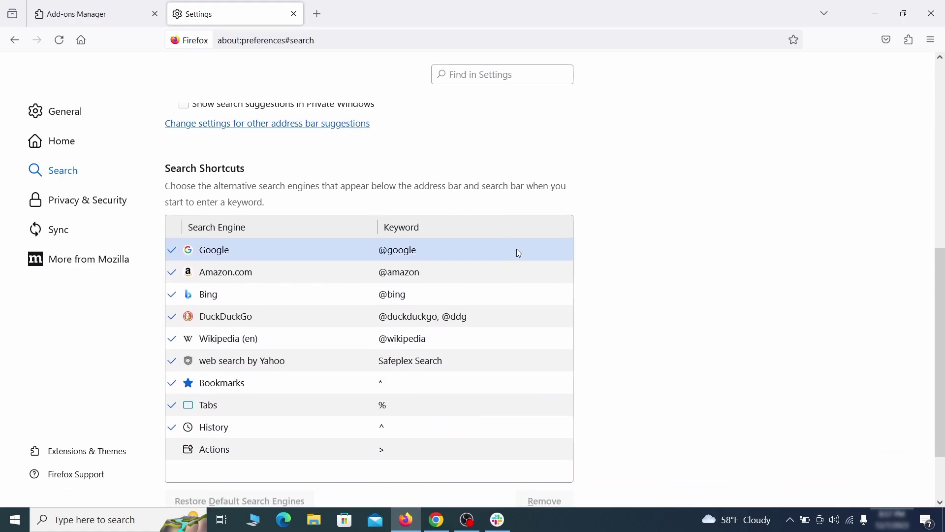
{"action": "scroll", "coordinate": [519, 250], "scroll_direction": "down", "scroll_amount": 2}
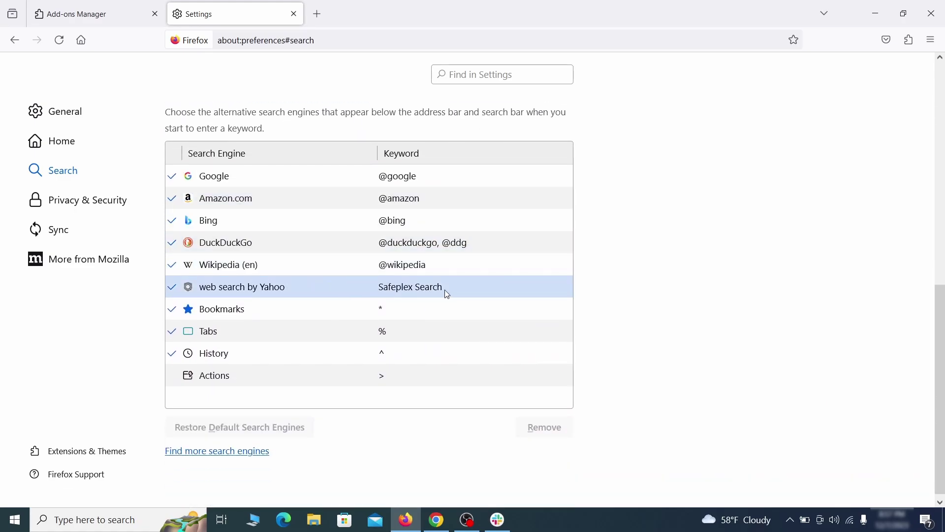
Remove the web search by Yahoo engine from Firefox's search shortcuts.
{"action": "left_click", "coordinate": [468, 289]}
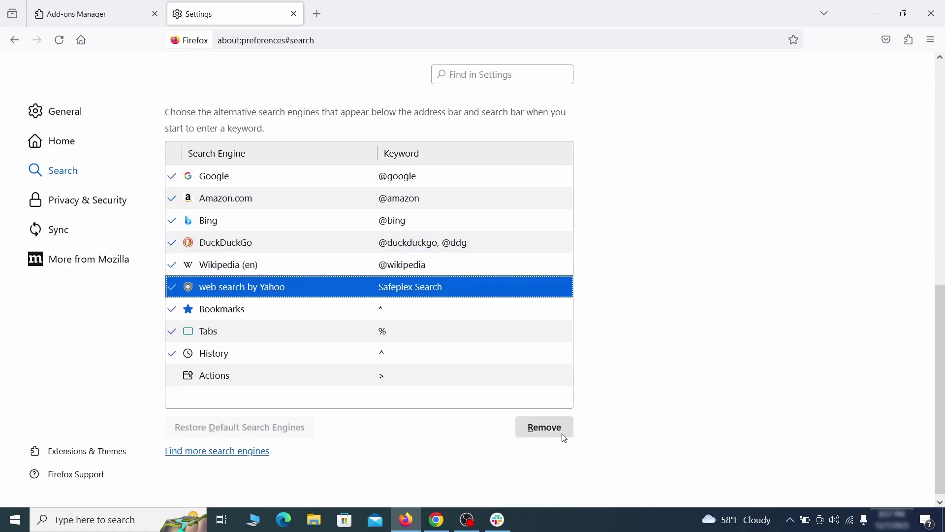
{"action": "left_click", "coordinate": [544, 429]}
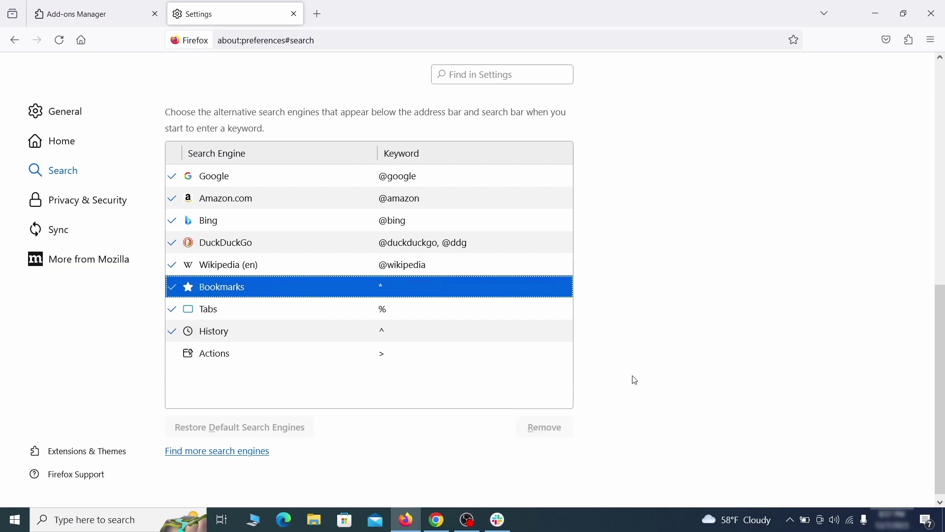
{"action": "scroll", "coordinate": [448, 308], "scroll_direction": "up", "scroll_amount": 2}
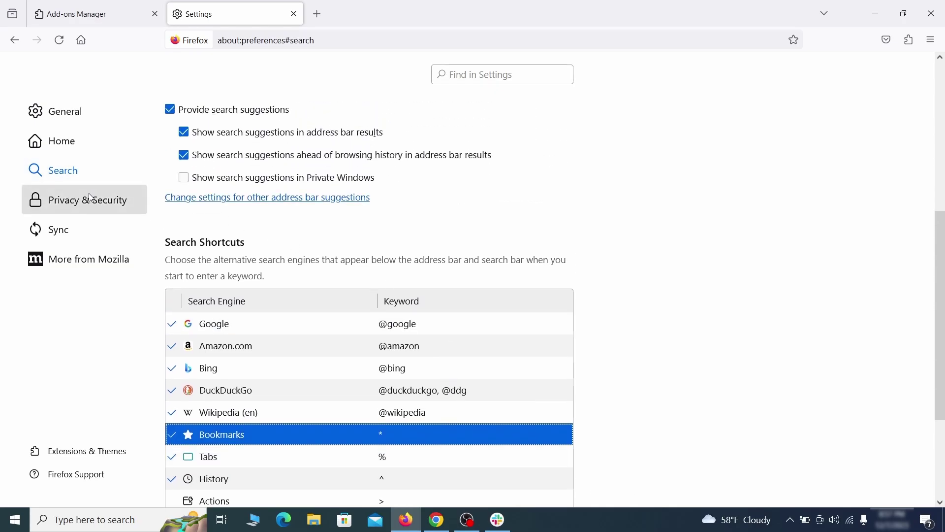
Clear all Firefox cookies, site data and cached web content from Privacy & Security.
{"action": "left_click", "coordinate": [89, 197]}
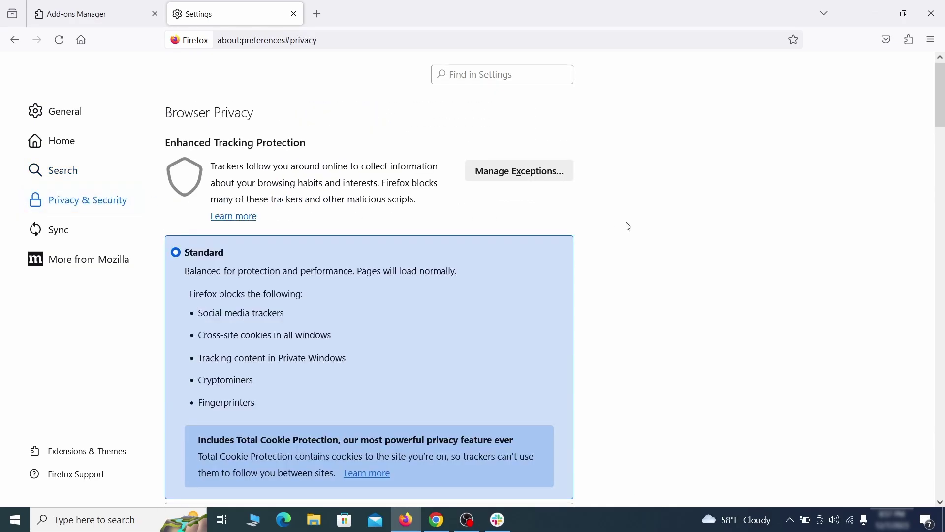
{"action": "scroll", "coordinate": [590, 266], "scroll_direction": "down", "scroll_amount": 6}
{"action": "left_click", "coordinate": [537, 314]}
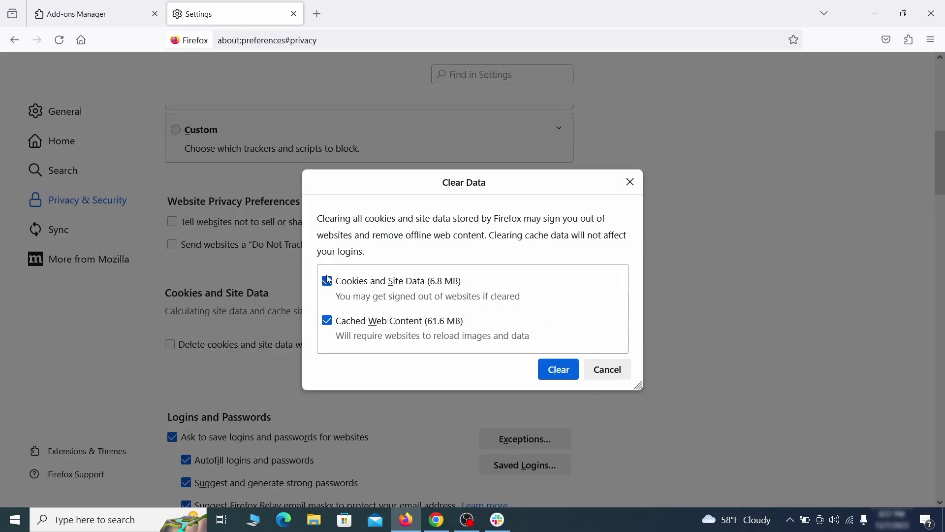
{"action": "left_click", "coordinate": [567, 372]}
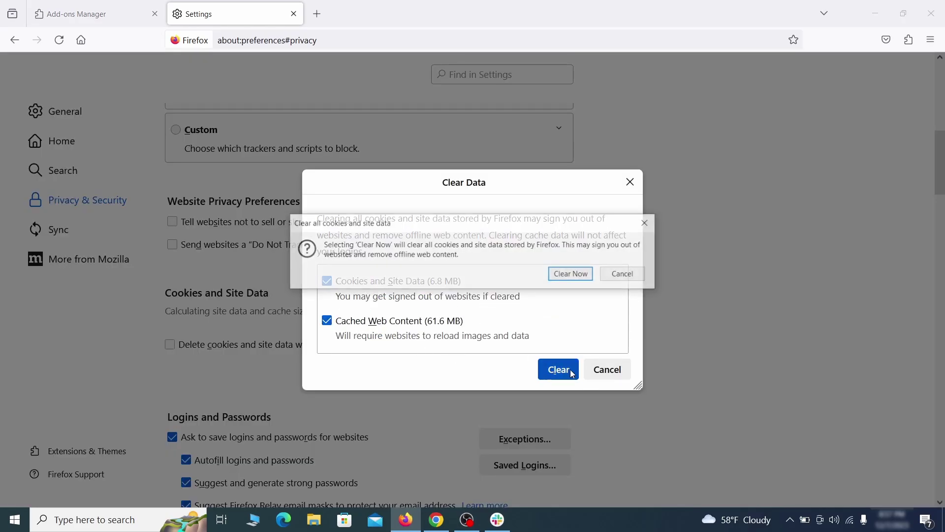
{"action": "left_click", "coordinate": [574, 275]}
{"action": "scroll", "coordinate": [640, 302], "scroll_direction": "down", "scroll_amount": 3}
{"action": "scroll", "coordinate": [641, 302], "scroll_direction": "down", "scroll_amount": 5}
{"action": "scroll", "coordinate": [641, 300], "scroll_direction": "down", "scroll_amount": 3}
{"action": "scroll", "coordinate": [641, 300], "scroll_direction": "down", "scroll_amount": 3}
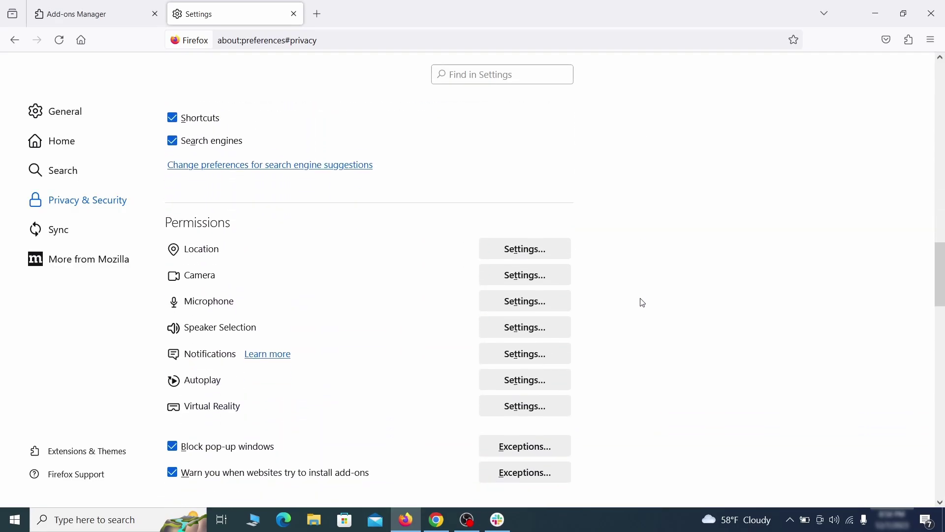
Open Firefox's notification permissions for websites.
{"action": "left_click", "coordinate": [545, 346]}
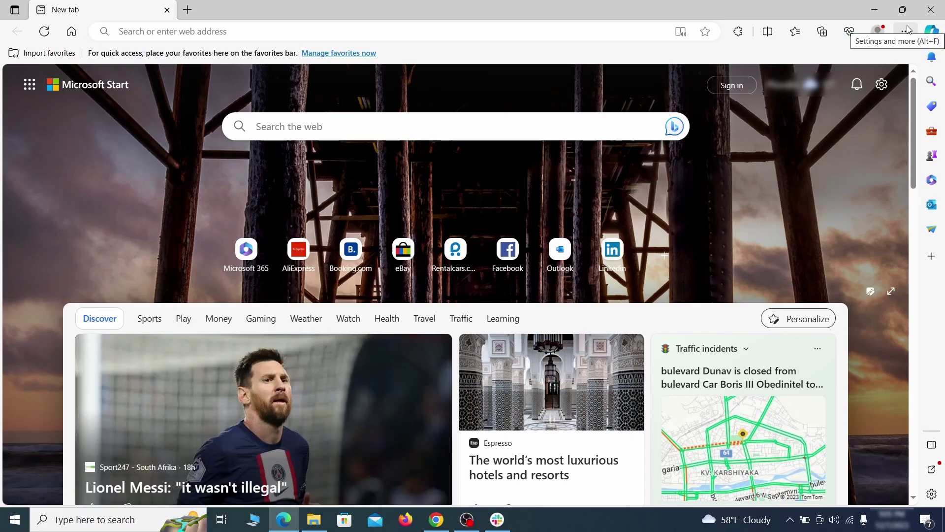
Go to Edge's extensions management page.
{"action": "left_click", "coordinate": [905, 31]}
{"action": "left_click", "coordinate": [813, 217]}
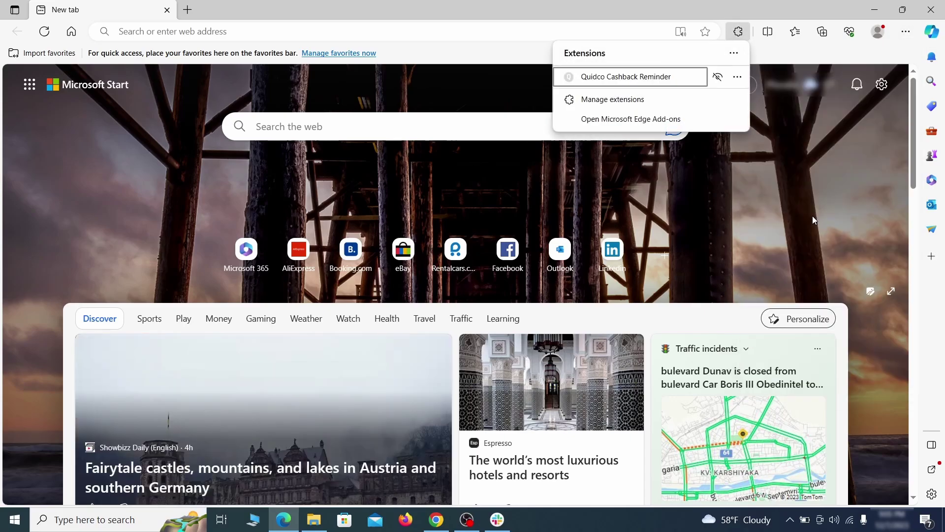
{"action": "left_click", "coordinate": [610, 103]}
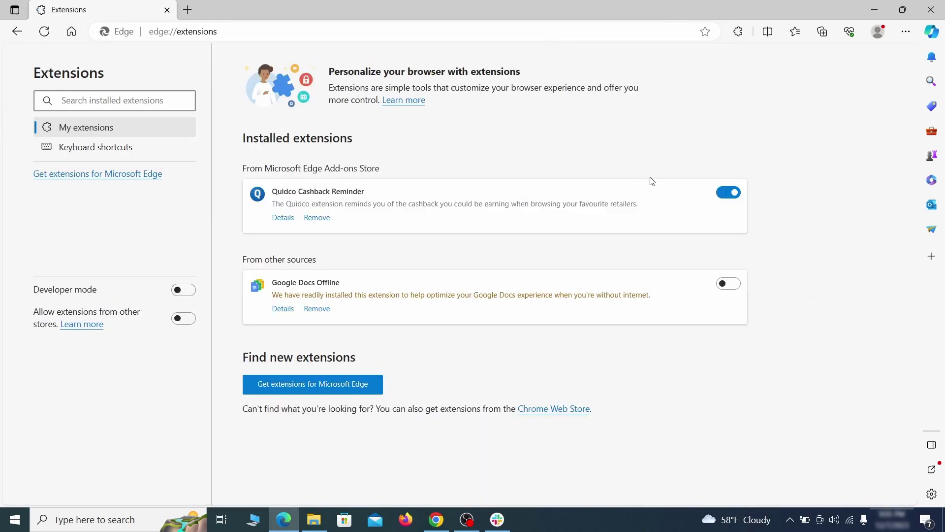
Turn off and remove the Quidco Cashback Reminder extension in Edge.
{"action": "left_click", "coordinate": [728, 193]}
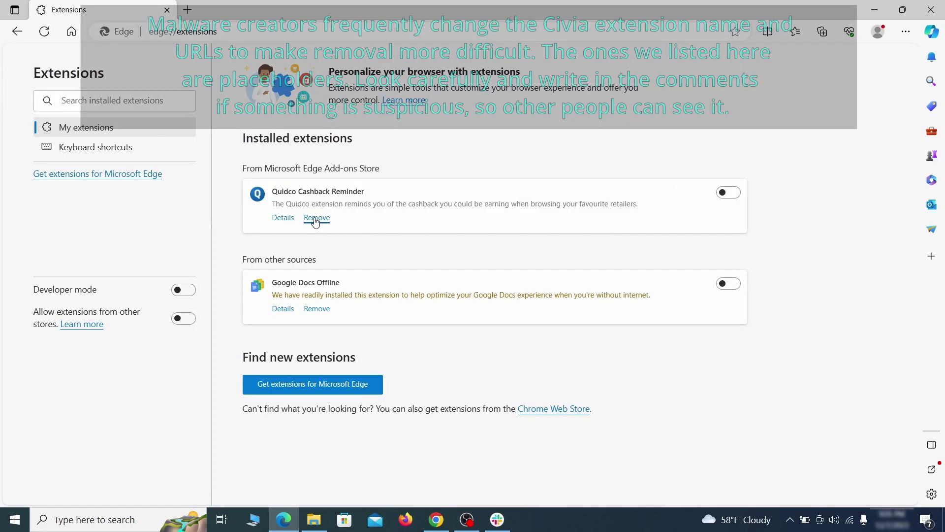
{"action": "left_click", "coordinate": [315, 219]}
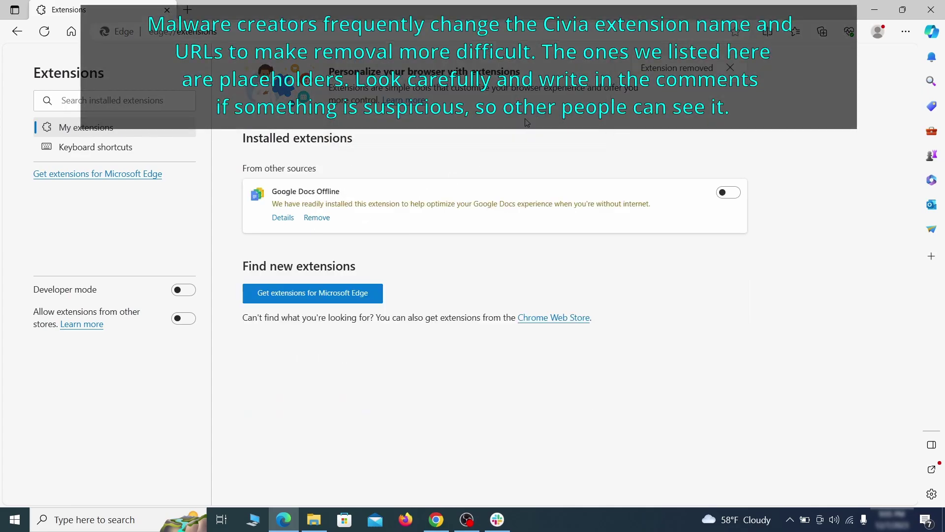
{"action": "left_click", "coordinate": [524, 120]}
Go to Edge's Privacy, search, and services settings.
{"action": "left_click", "coordinate": [906, 33]}
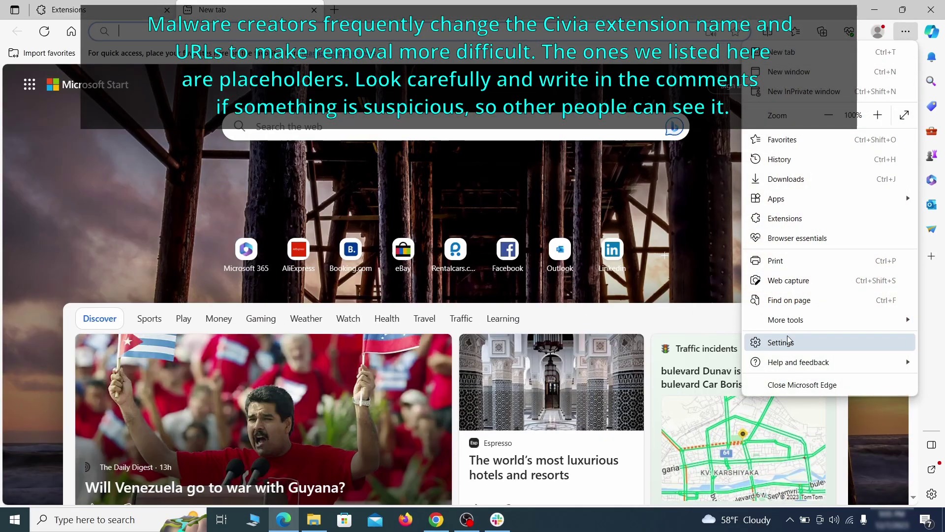
{"action": "left_click", "coordinate": [783, 340]}
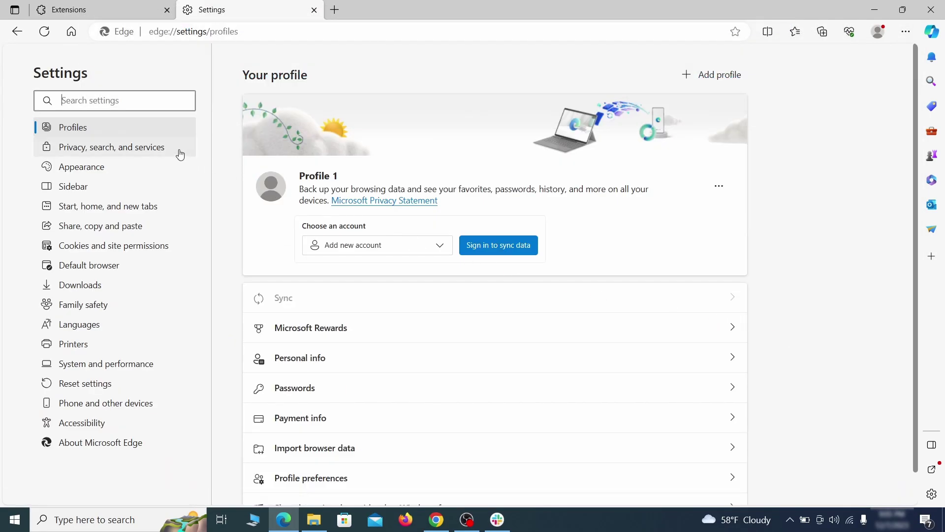
{"action": "left_click", "coordinate": [159, 150]}
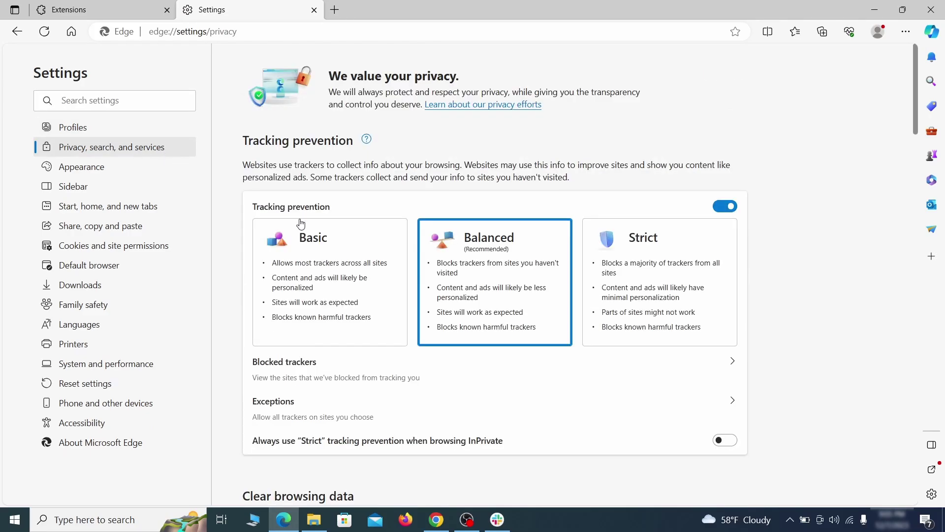
{"action": "scroll", "coordinate": [514, 303], "scroll_direction": "down", "scroll_amount": 2}
{"action": "scroll", "coordinate": [514, 304], "scroll_direction": "down", "scroll_amount": 2}
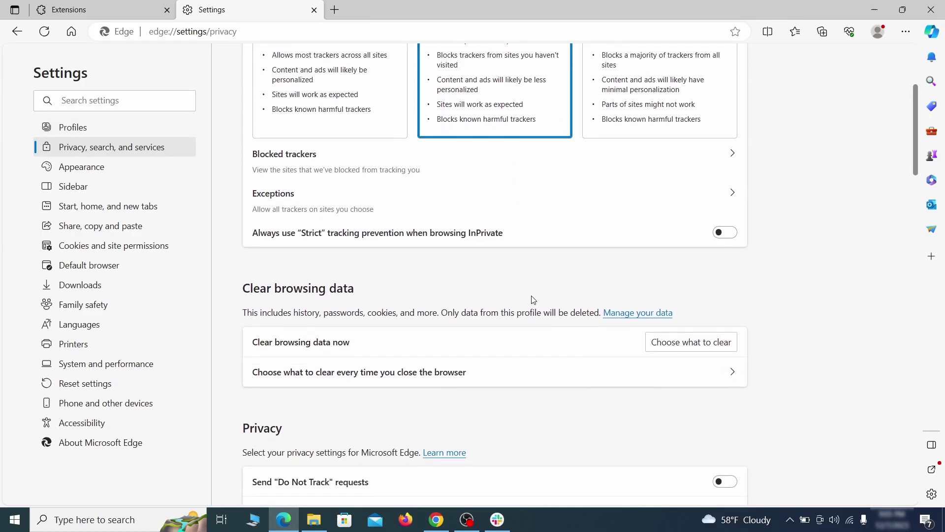
Clear Edge's last hour of browsing data, including site permissions and Media Foundation data.
{"action": "left_click", "coordinate": [707, 343]}
{"action": "scroll", "coordinate": [379, 242], "scroll_direction": "down", "scroll_amount": 1}
{"action": "scroll", "coordinate": [388, 281], "scroll_direction": "down", "scroll_amount": 3}
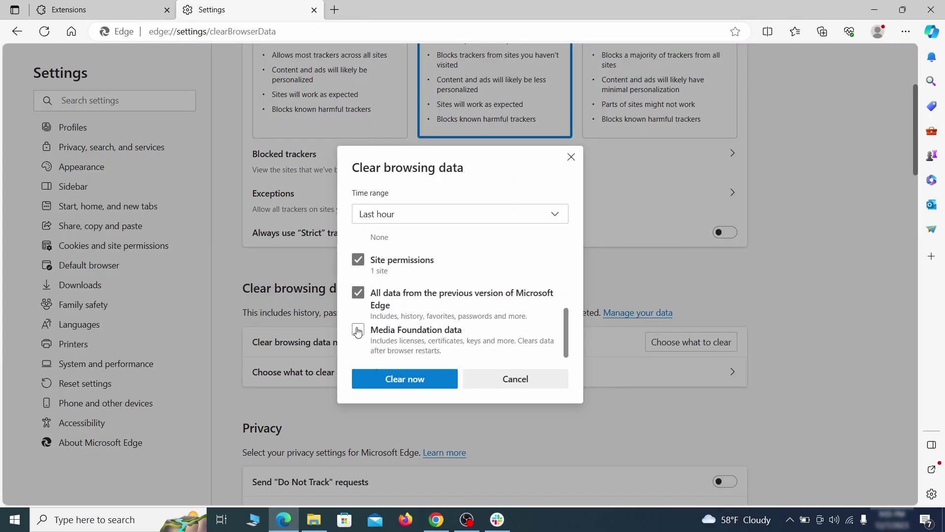
{"action": "left_click", "coordinate": [446, 383]}
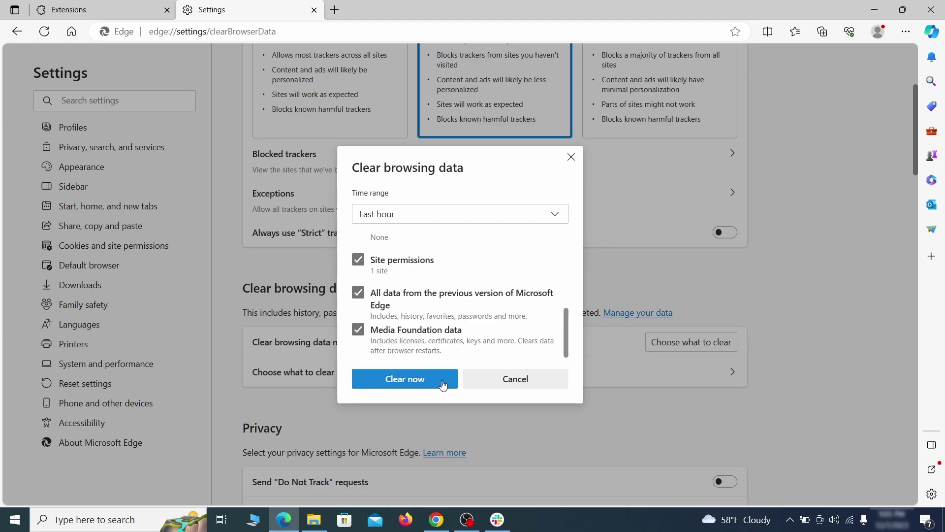
{"action": "left_click", "coordinate": [443, 383]}
{"action": "scroll", "coordinate": [610, 280], "scroll_direction": "down", "scroll_amount": 10}
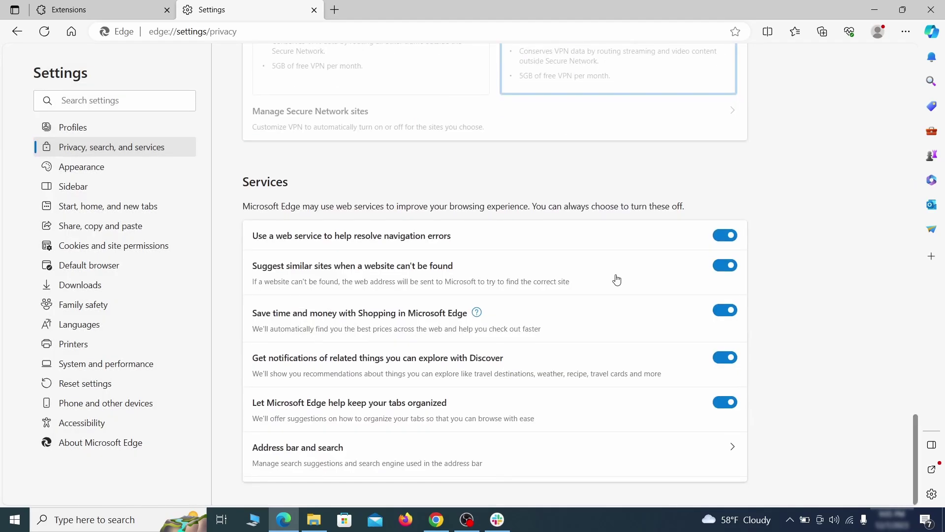
Make Google the default address-bar search engine in Edge.
{"action": "left_click", "coordinate": [539, 462]}
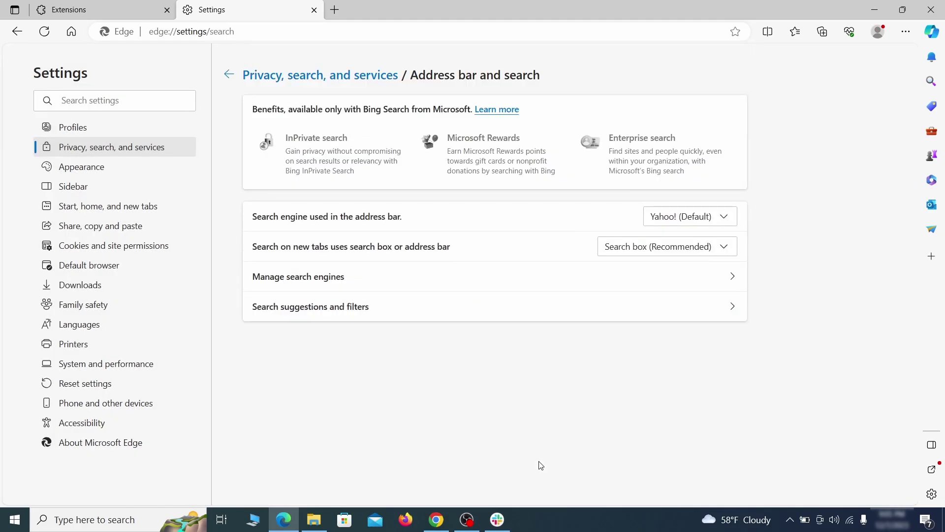
{"action": "left_click", "coordinate": [728, 216]}
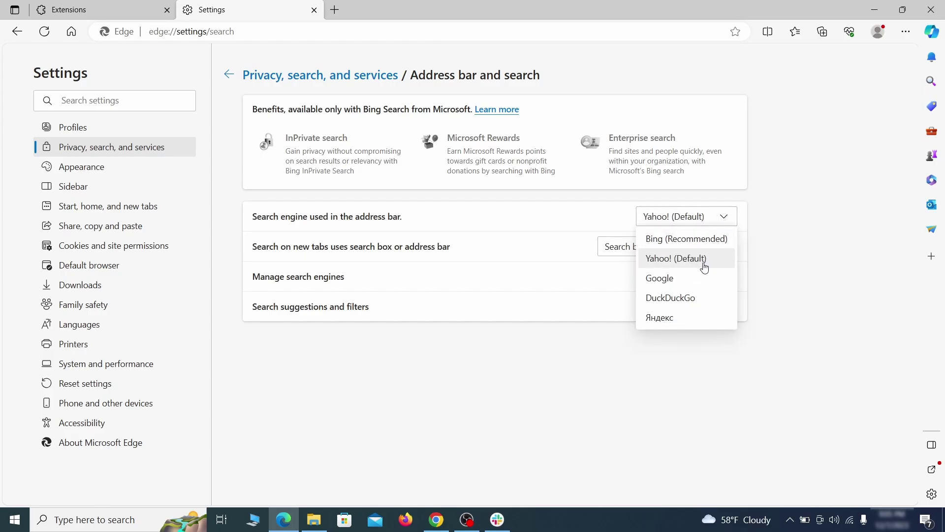
{"action": "left_click", "coordinate": [700, 276]}
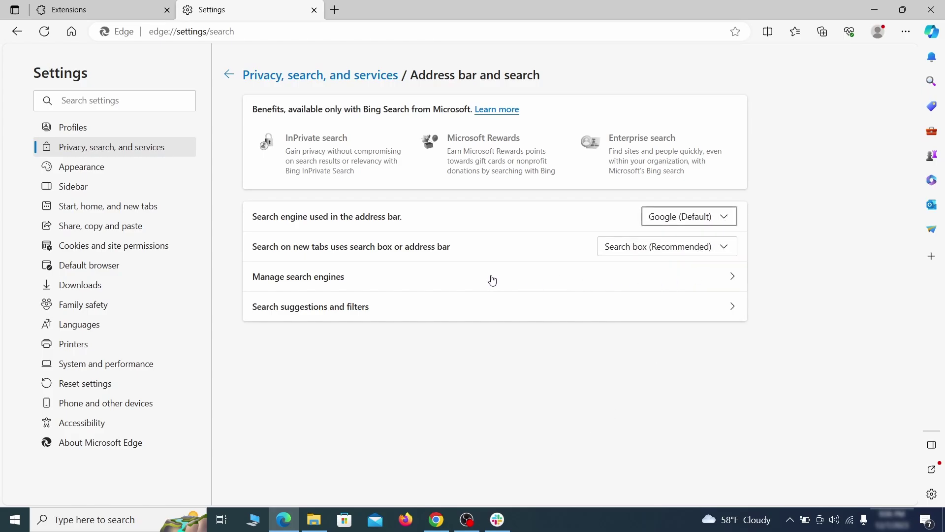
Remove the ExampleRougeURL.com entry from Edge's managed search engines.
{"action": "left_click", "coordinate": [364, 284]}
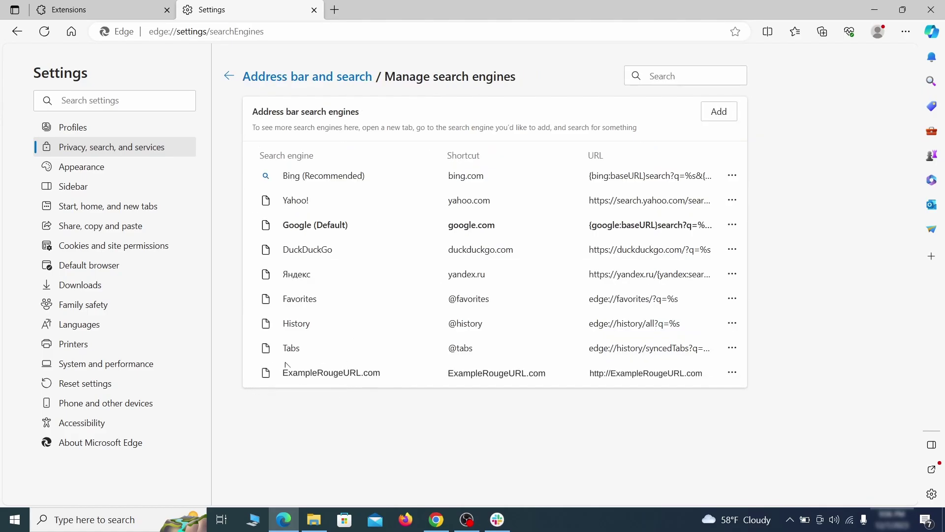
{"action": "left_click", "coordinate": [732, 373]}
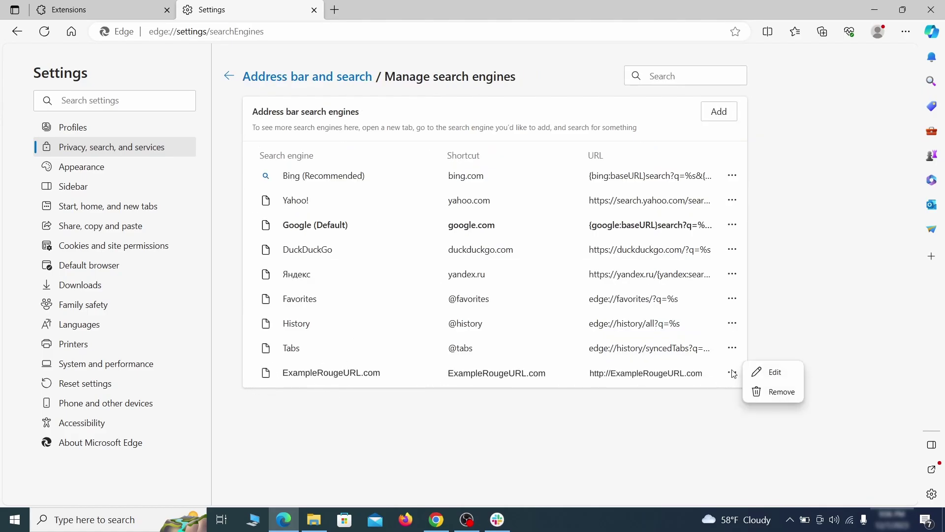
{"action": "left_click", "coordinate": [783, 392]}
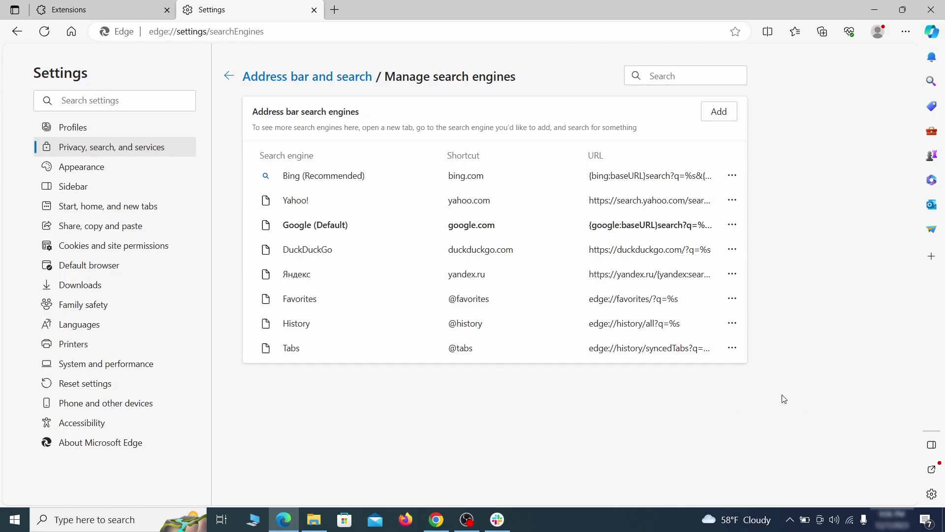
Delete the ExampleRougeURL.com page from Edge's startup pages.
{"action": "left_click", "coordinate": [118, 207]}
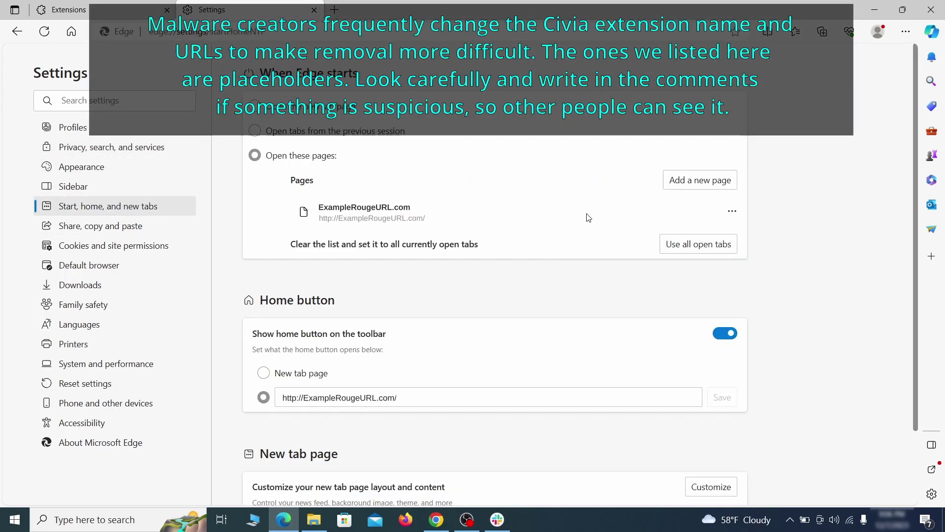
{"action": "left_click", "coordinate": [732, 216]}
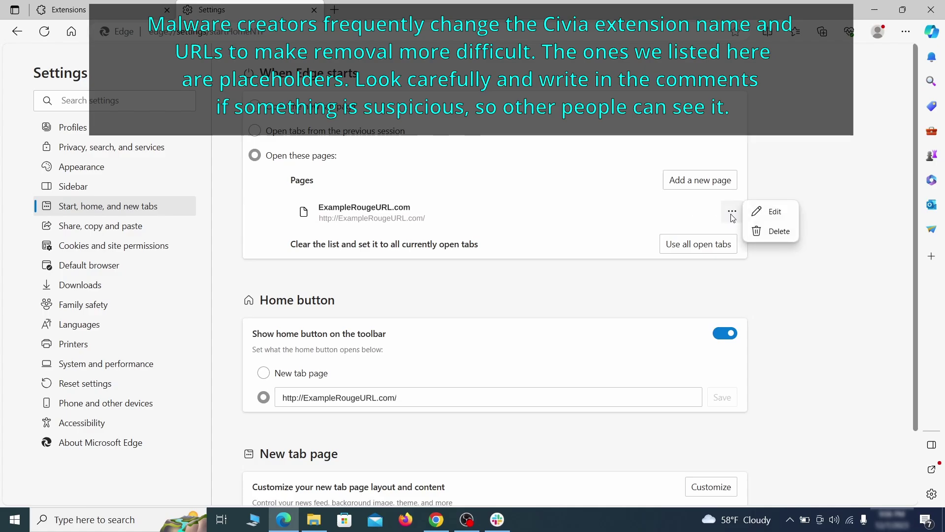
{"action": "left_click", "coordinate": [773, 231]}
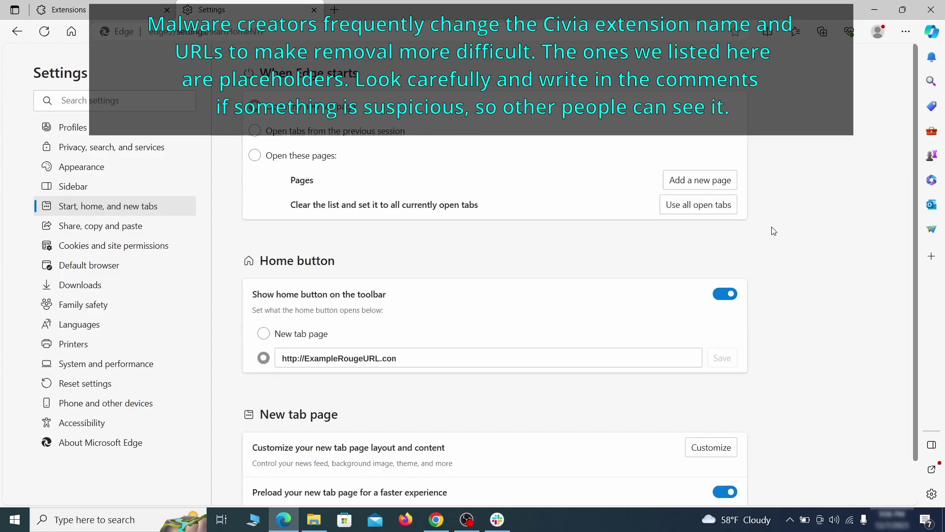
Erase the rogue home URL and make Edge's home button open the new tab page.
{"action": "triple_click", "coordinate": [410, 354]}
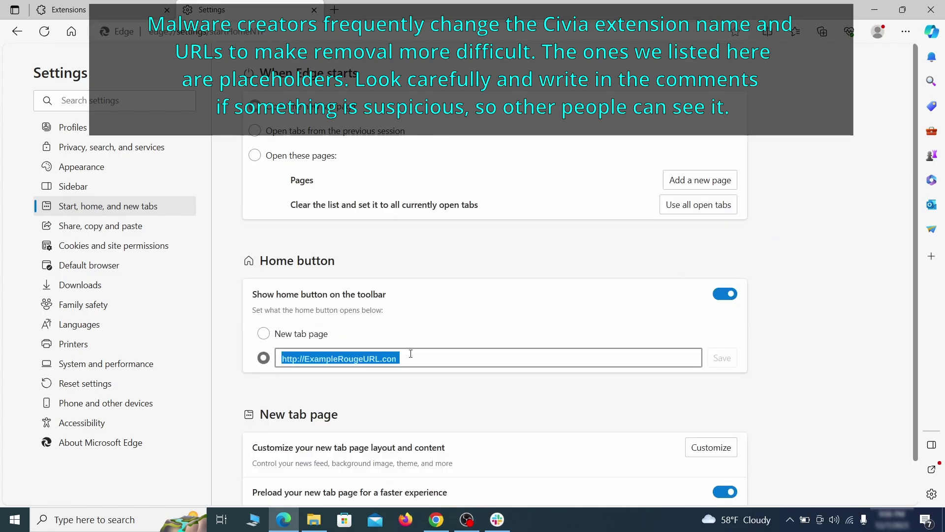
{"action": "key", "text": "BackSpace"}
{"action": "left_click", "coordinate": [264, 336]}
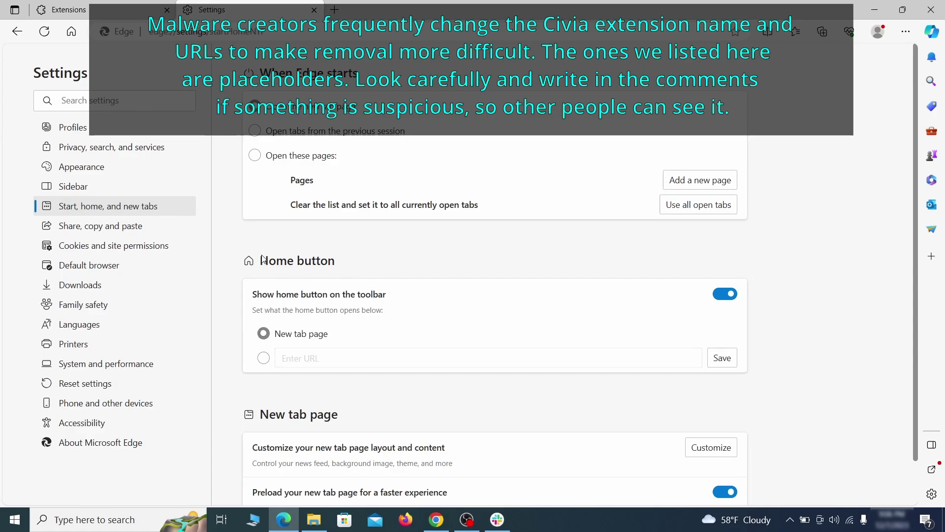
Remove ExampleRougeURL.com from Edge's allowed notification sites.
{"action": "left_click", "coordinate": [170, 245]}
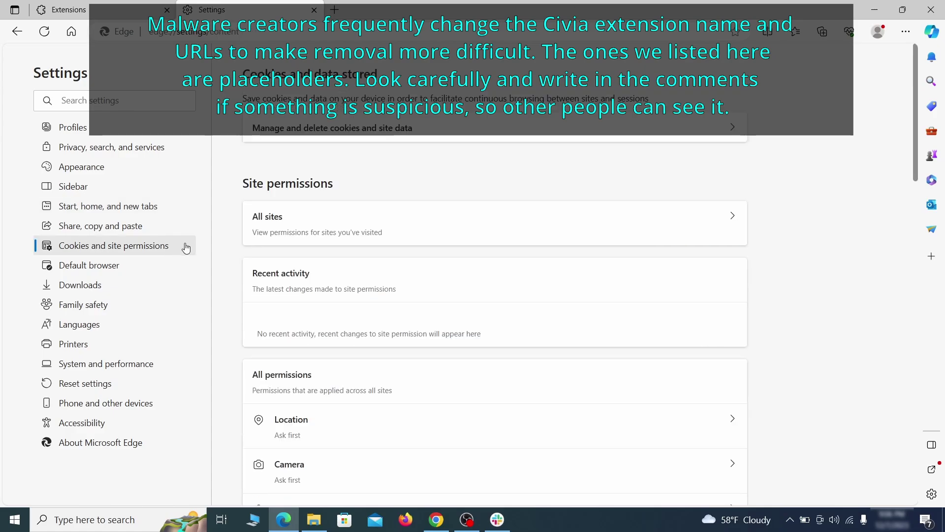
{"action": "scroll", "coordinate": [456, 257], "scroll_direction": "down", "scroll_amount": 4}
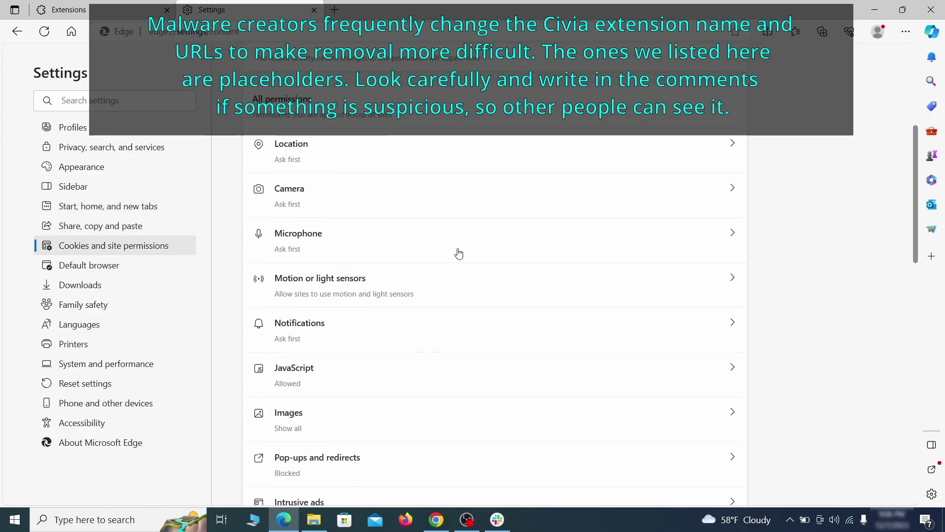
{"action": "scroll", "coordinate": [458, 258], "scroll_direction": "down", "scroll_amount": 1}
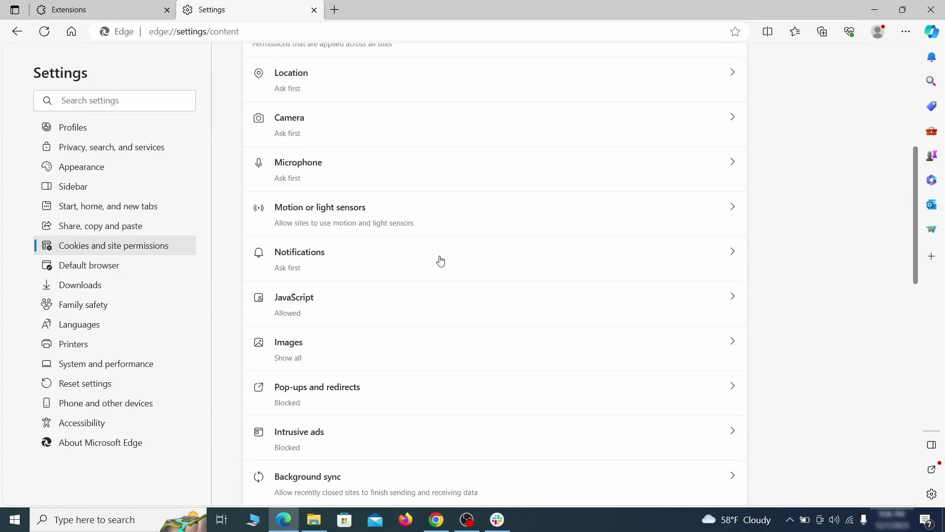
{"action": "left_click", "coordinate": [440, 260]}
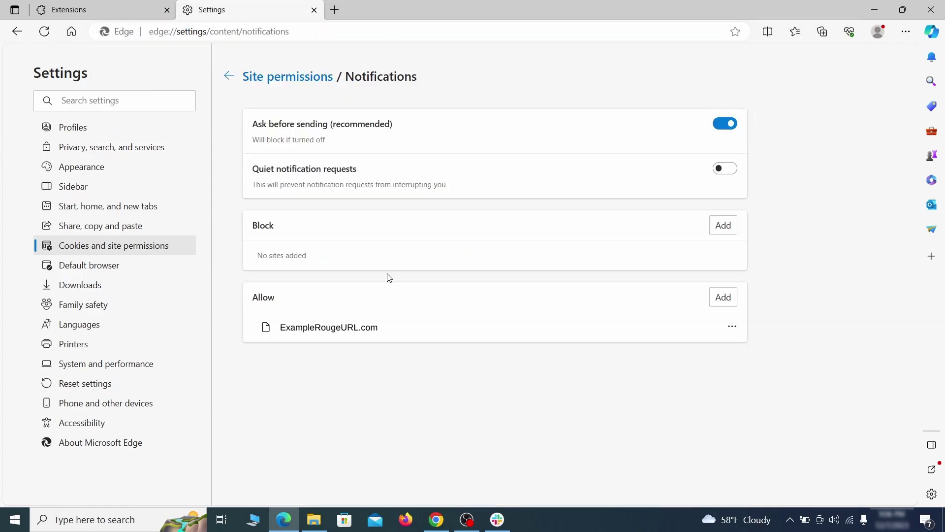
{"action": "left_click", "coordinate": [732, 326]}
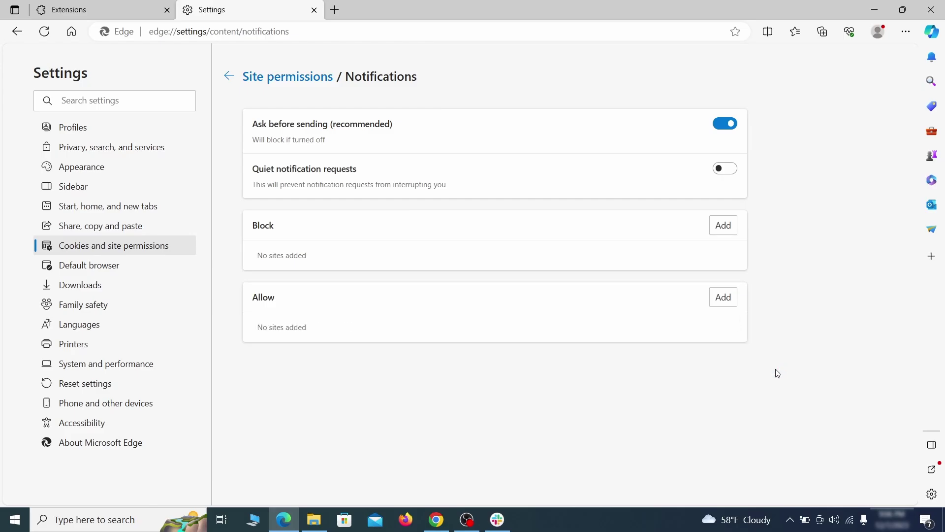